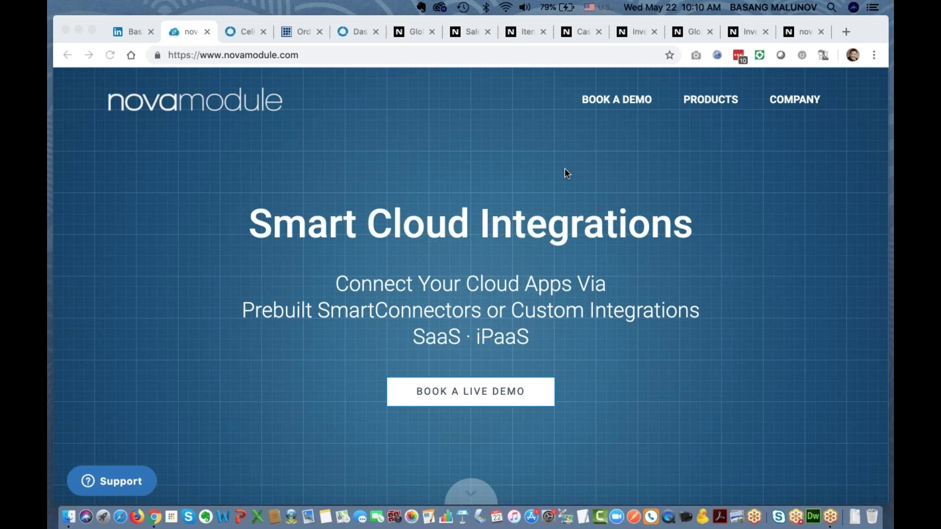
# Review the section on prebuilt integrations with NetSuite on the novamodule home page
pyautogui.scroll(-7, 564, 169)
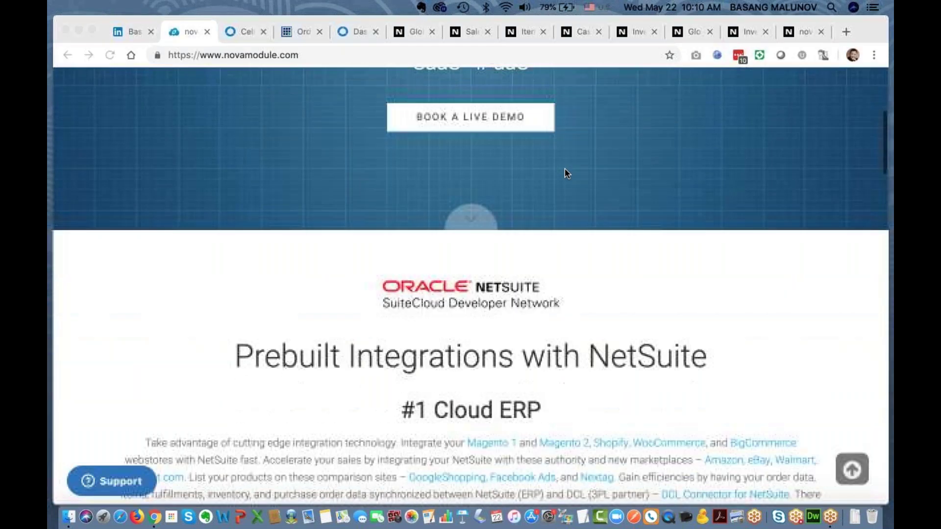
pyautogui.scroll(-3, 565, 169)
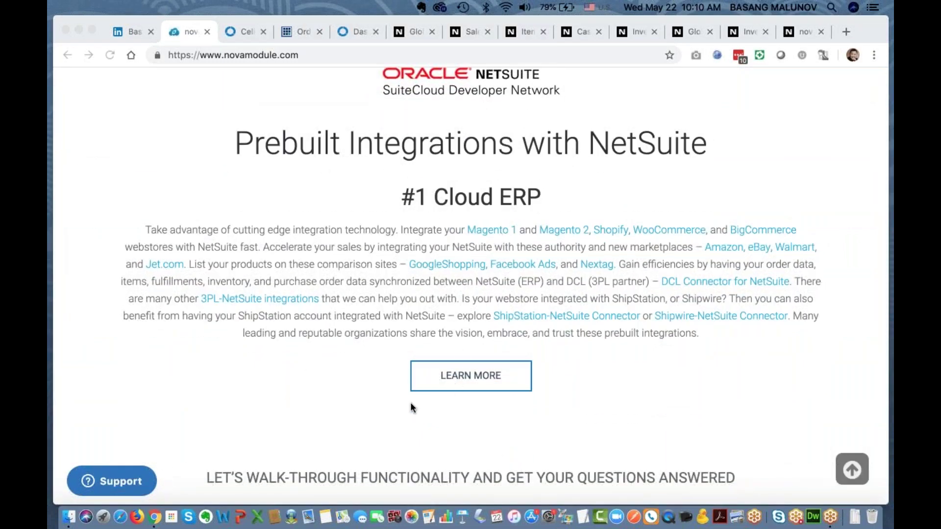
pyautogui.scroll(10, 383, 401)
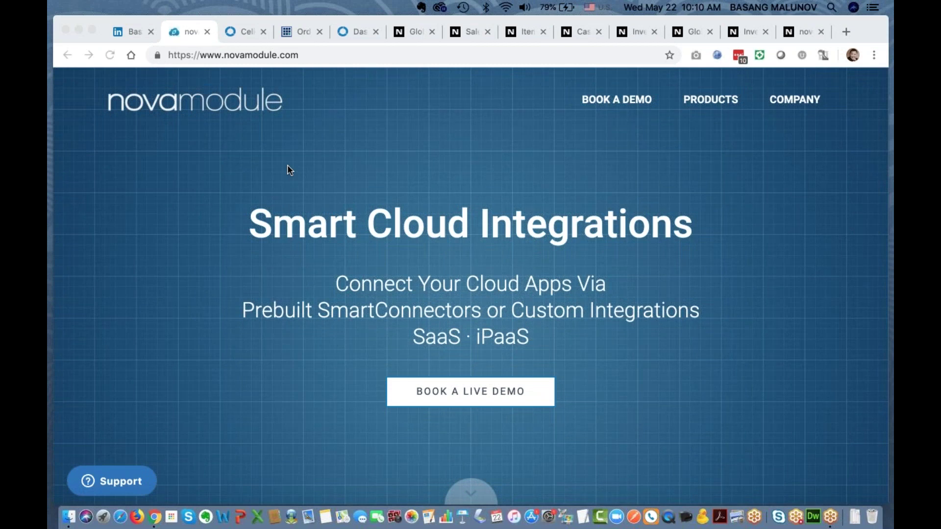
# Look over the Celigo website's home page and the products it offers
pyautogui.click(240, 32)
pyautogui.moveTo(242, 92)
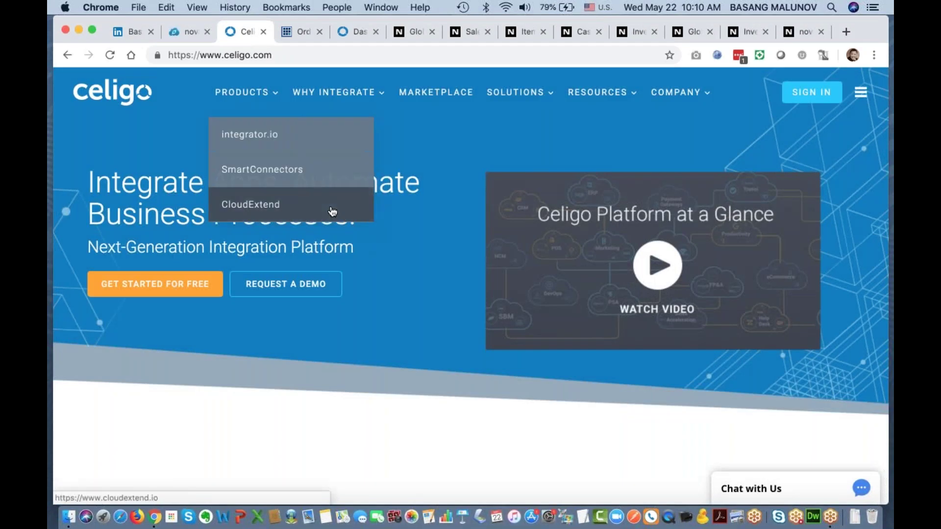
pyautogui.click(178, 31)
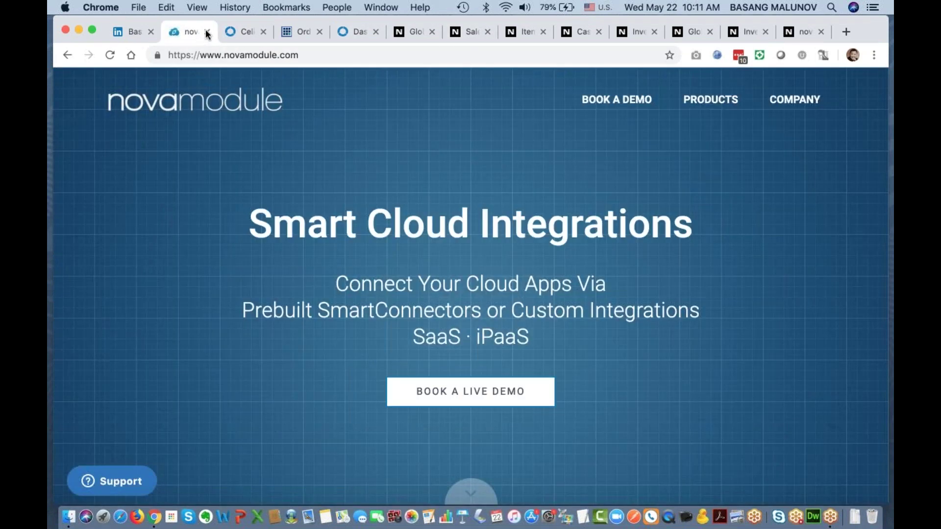
pyautogui.click(246, 29)
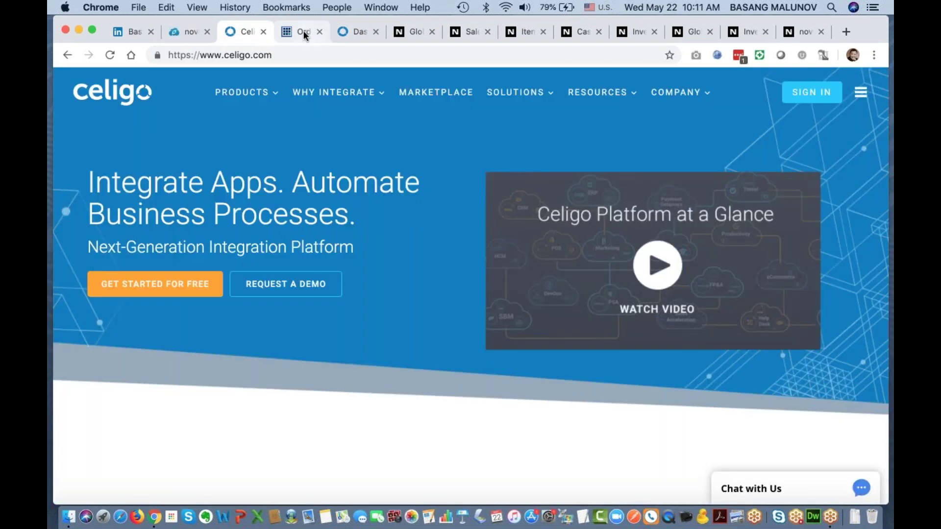
pyautogui.moveTo(270, 97)
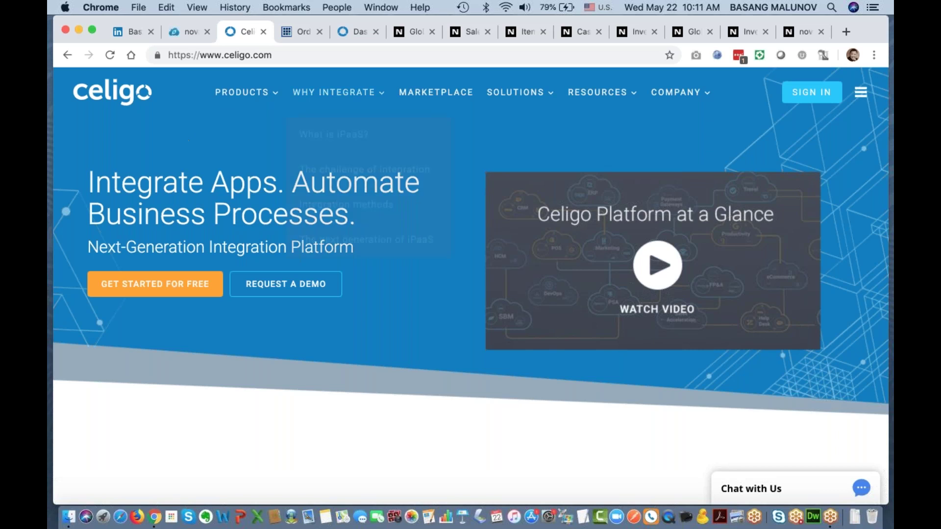
# View the integrator.io integrations overview alongside the WooCommerce orders page, and check the signed-in integrator.io account
pyautogui.click(355, 32)
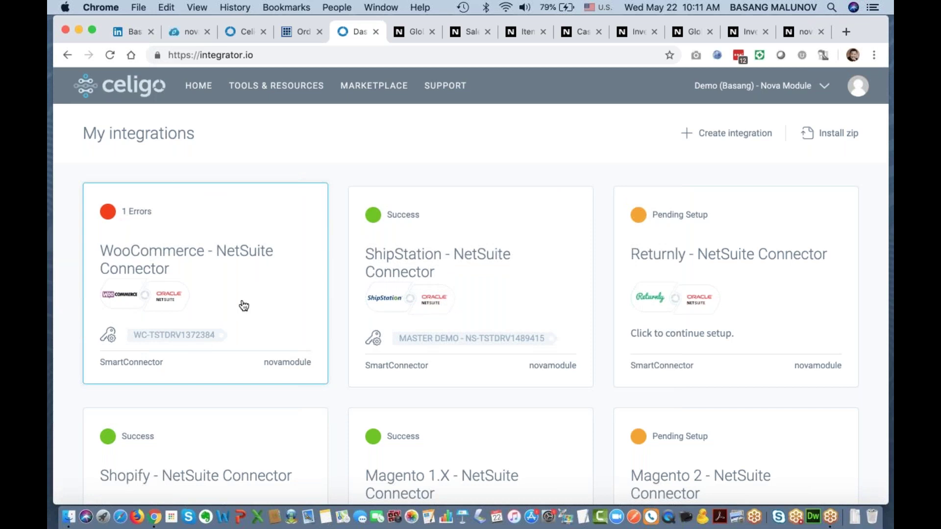
pyautogui.click(296, 32)
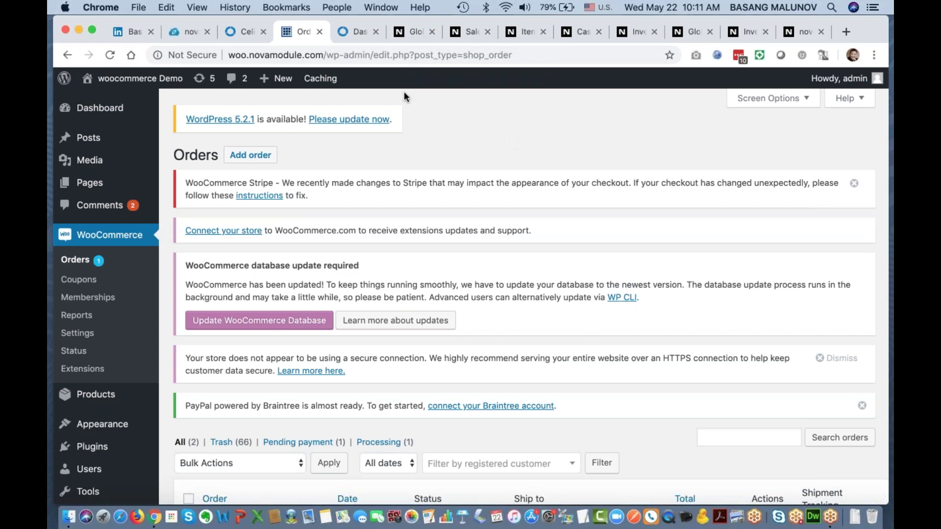
pyautogui.click(355, 30)
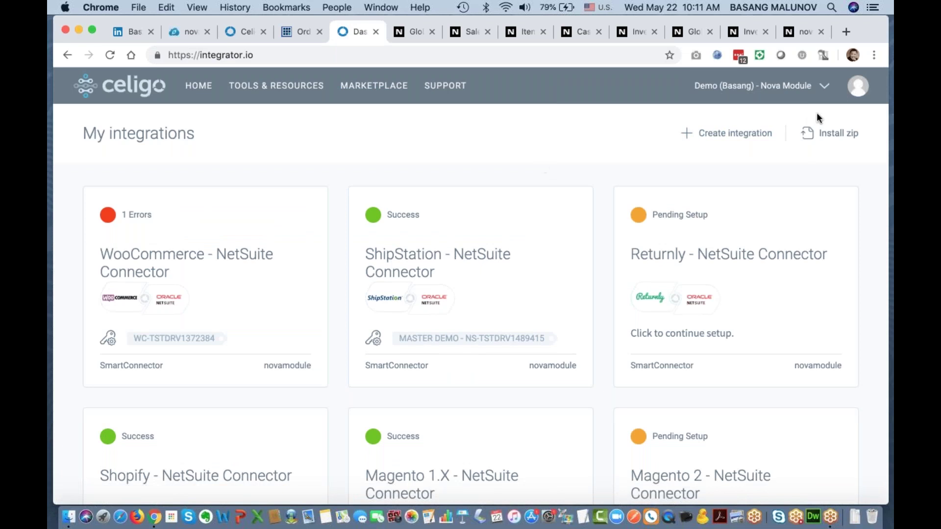
pyautogui.click(856, 93)
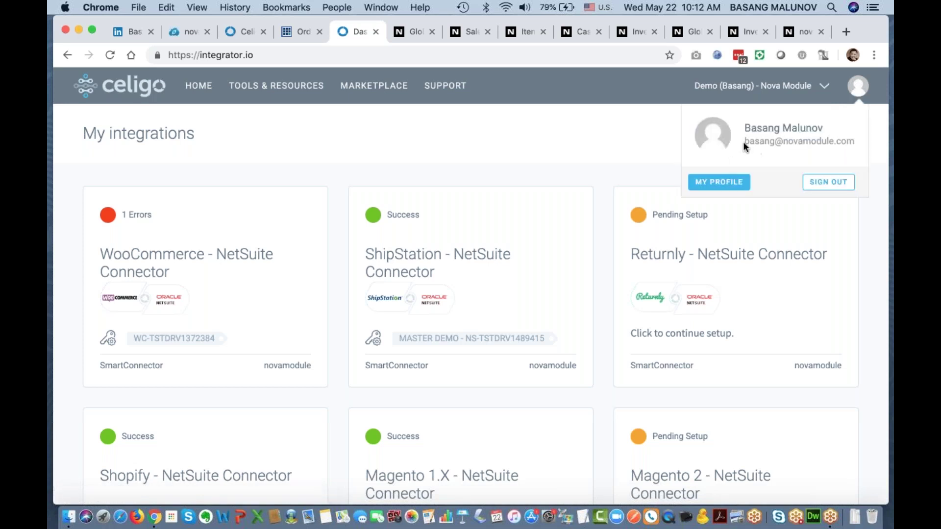
pyautogui.click(587, 155)
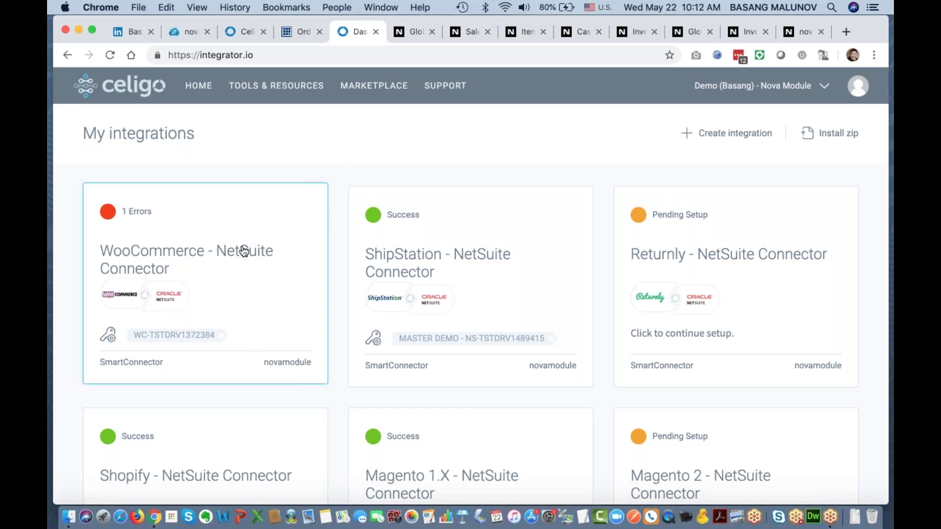
# Open the WooCommerce - NetSuite Connector and check the actions available for its WooCommerce connection
pyautogui.click(237, 231)
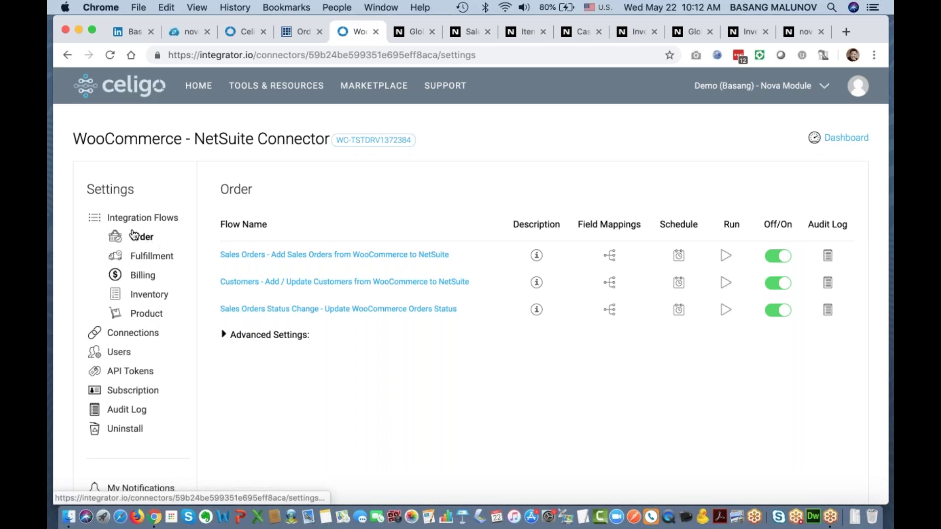
pyautogui.click(144, 334)
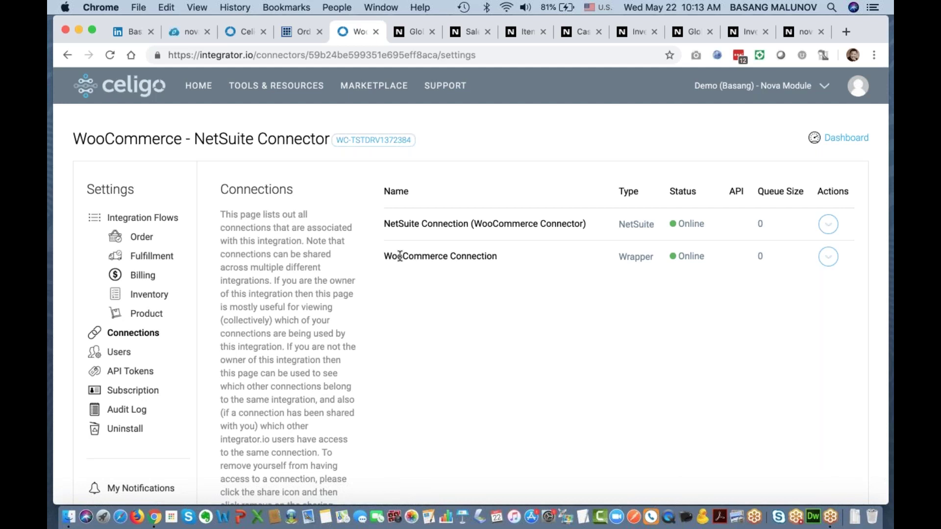
pyautogui.click(829, 260)
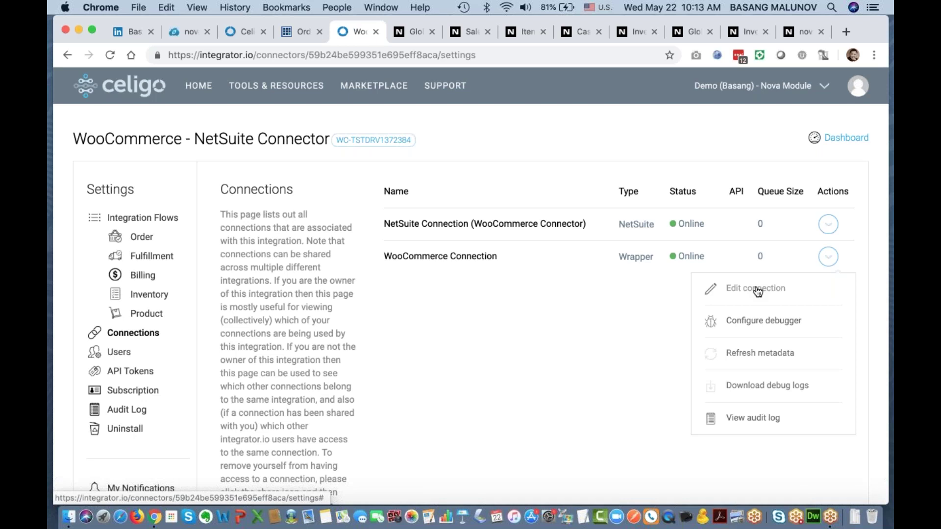
# Try Token as the authentication type in the NetSuite connection's settings, and close them without saving
pyautogui.click(828, 224)
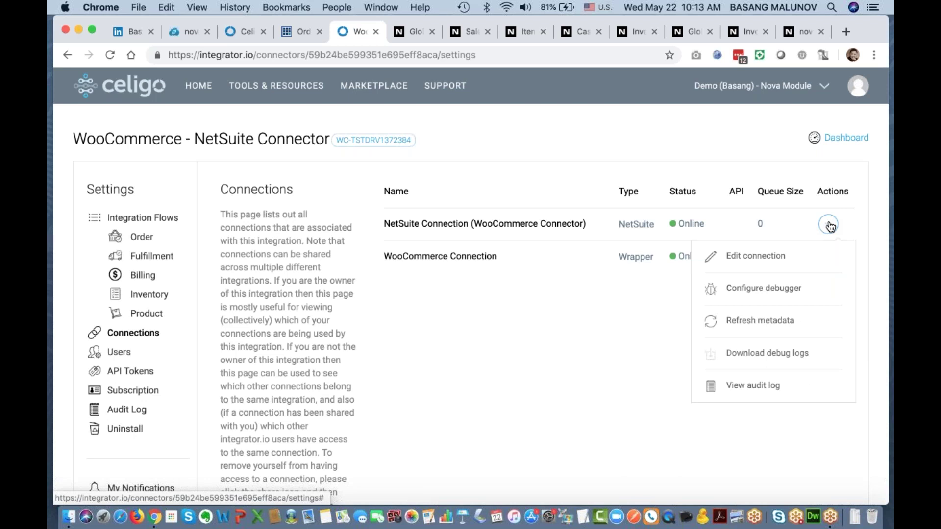
pyautogui.click(752, 260)
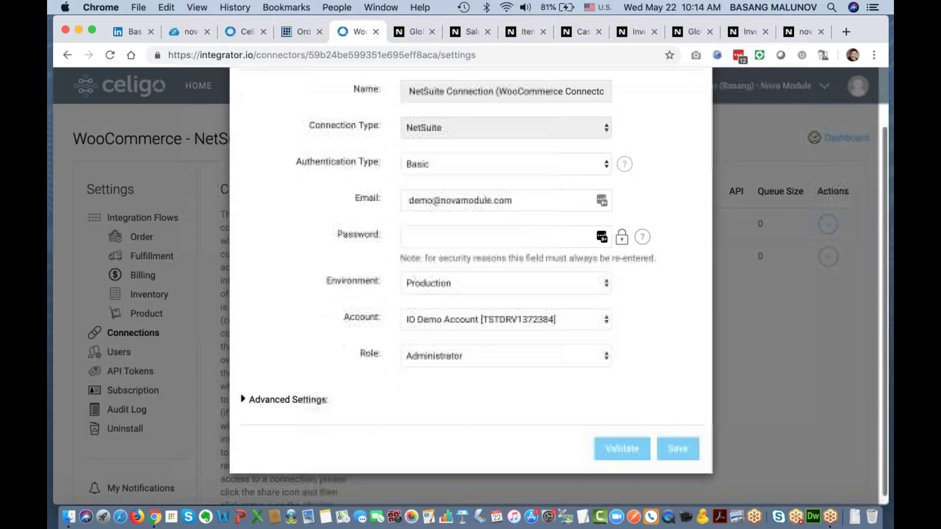
pyautogui.click(415, 164)
pyautogui.click(415, 164)
pyautogui.click(416, 164)
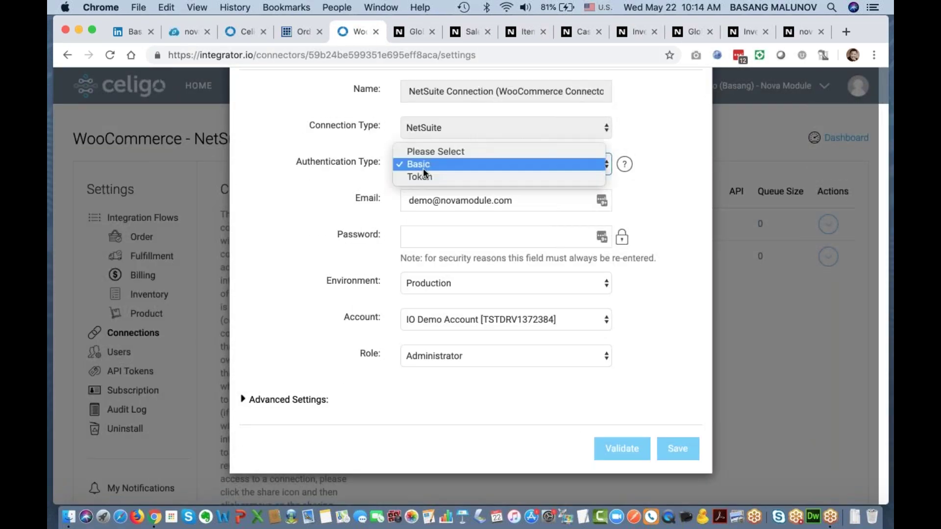
pyautogui.click(443, 177)
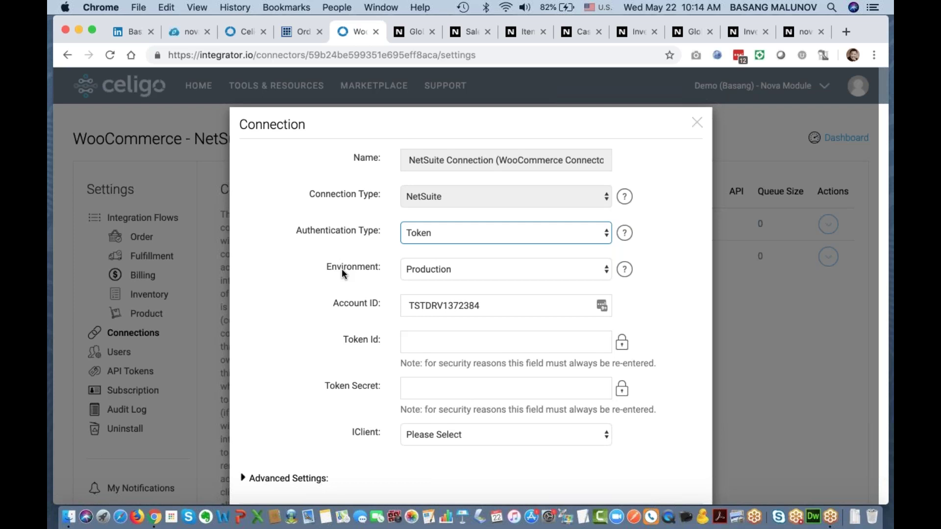
pyautogui.click(697, 123)
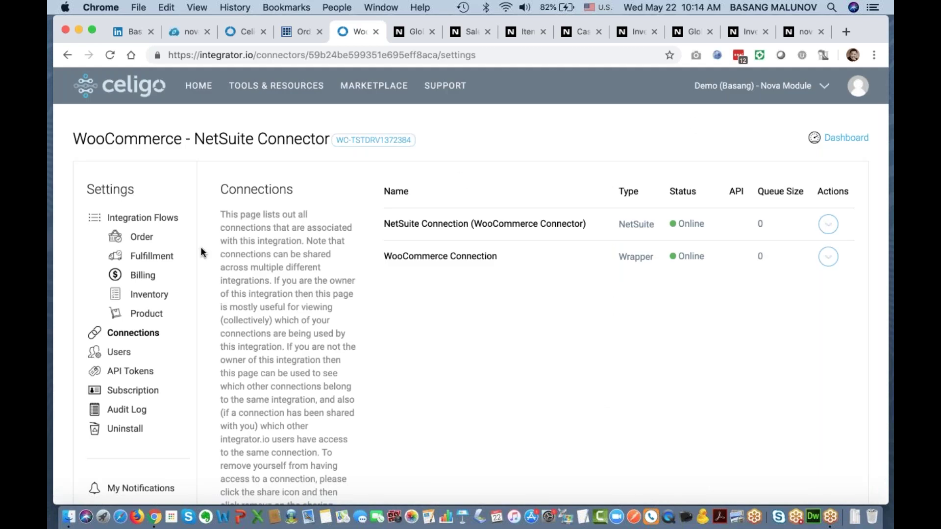
# Show the connector's Order flows and open the WooCommerce order that has Processing status
pyautogui.click(143, 239)
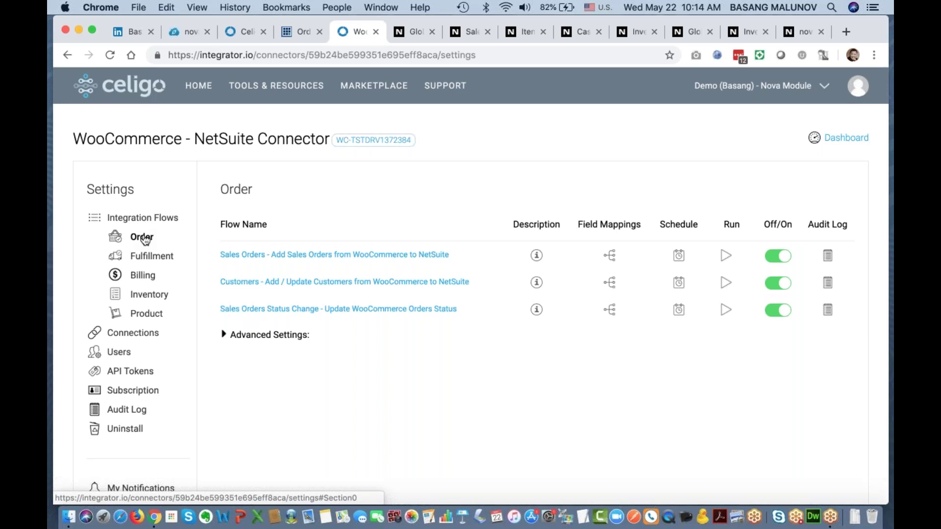
pyautogui.click(299, 32)
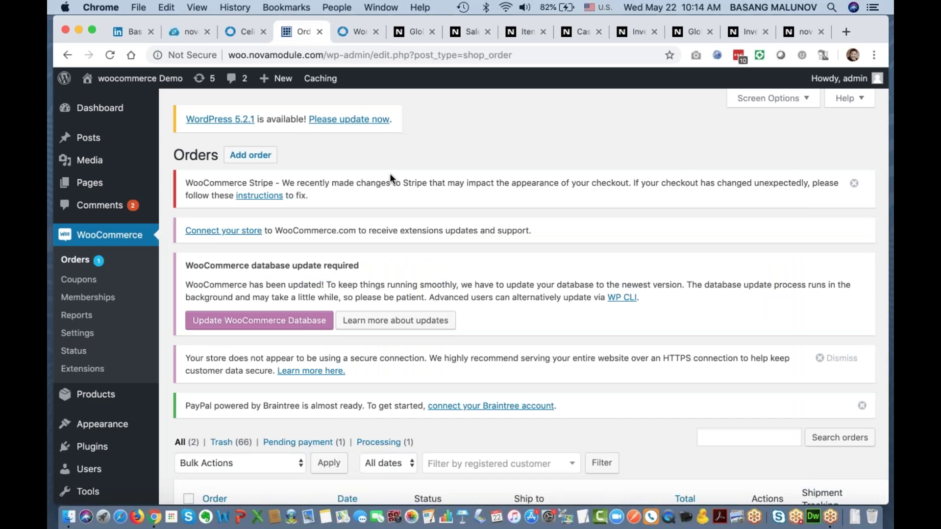
pyautogui.scroll(-5, 390, 175)
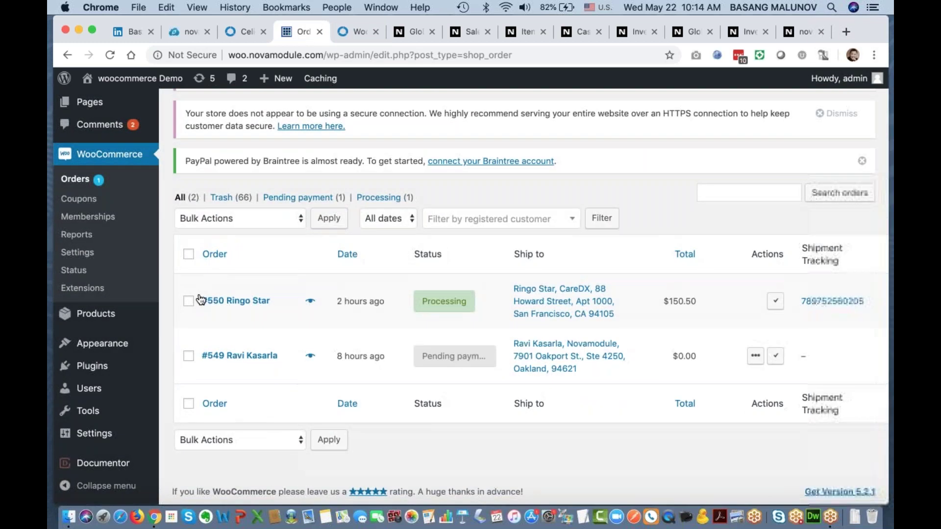
pyautogui.click(236, 305)
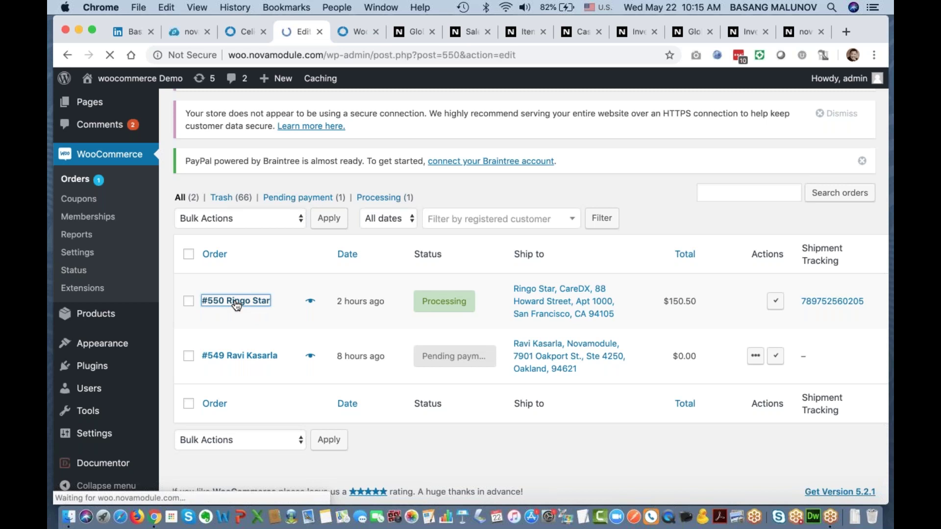
# Examine the order's billing and shipping details, line item, state tax, total and custom fields
pyautogui.scroll(-10, 514, 298)
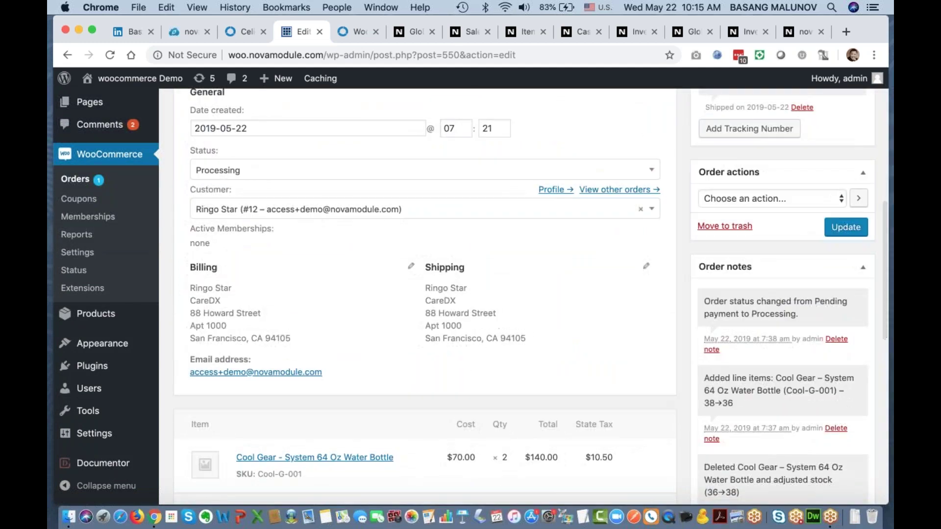
pyautogui.scroll(-3, 337, 331)
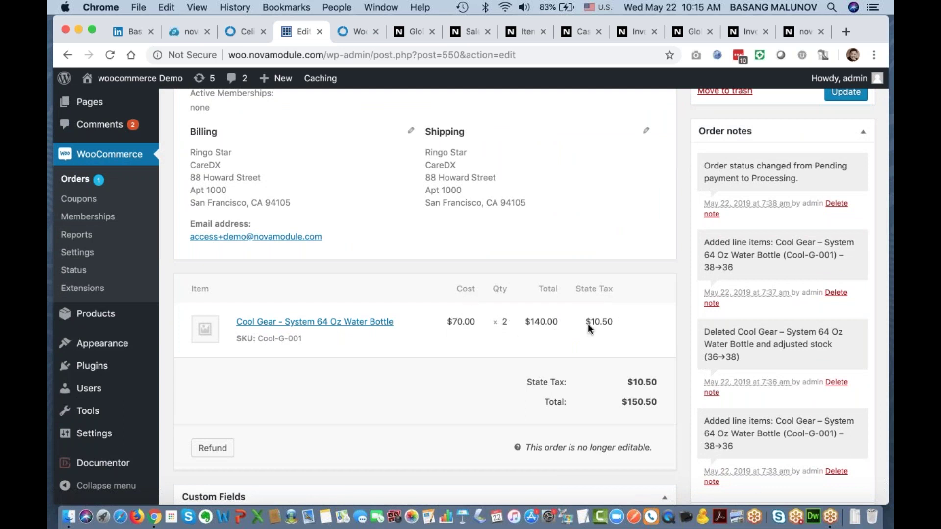
pyautogui.scroll(-2, 448, 376)
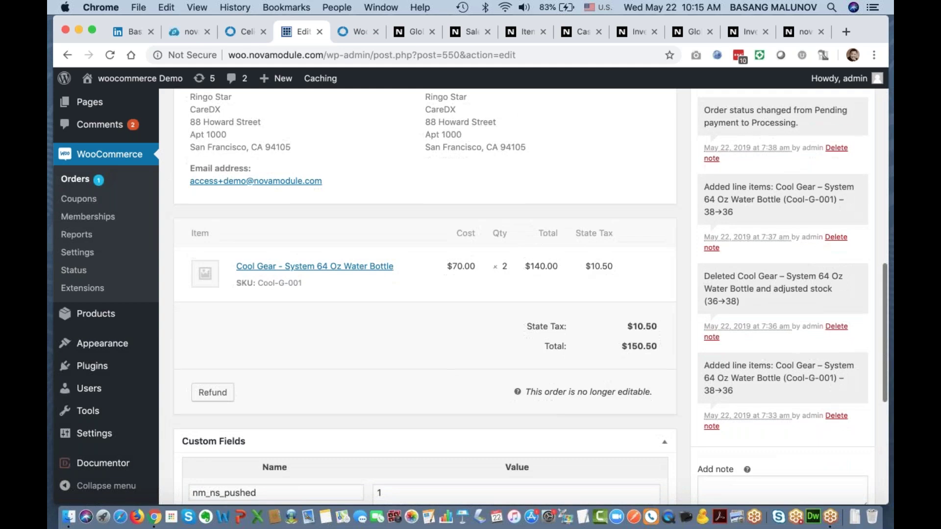
pyautogui.moveTo(527, 326); pyautogui.dragTo(655, 328)
pyautogui.click(642, 325)
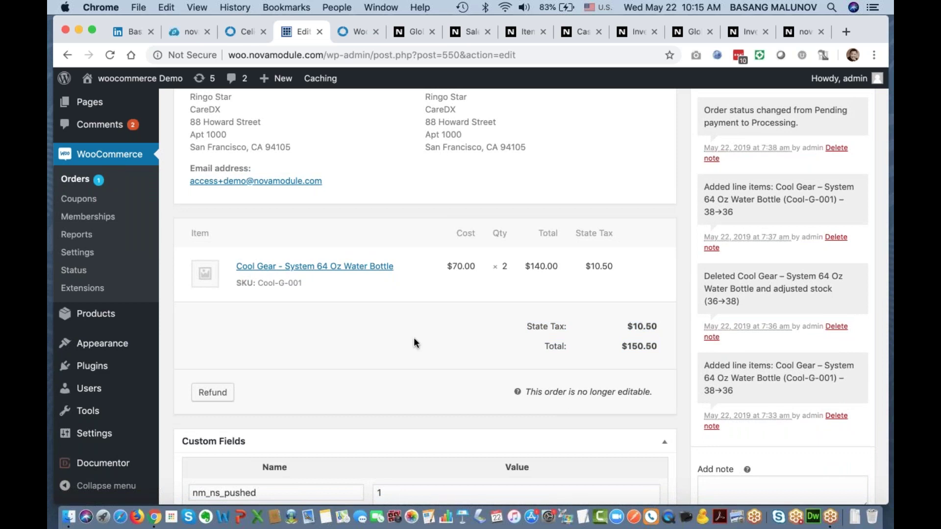
pyautogui.scroll(-1, 413, 342)
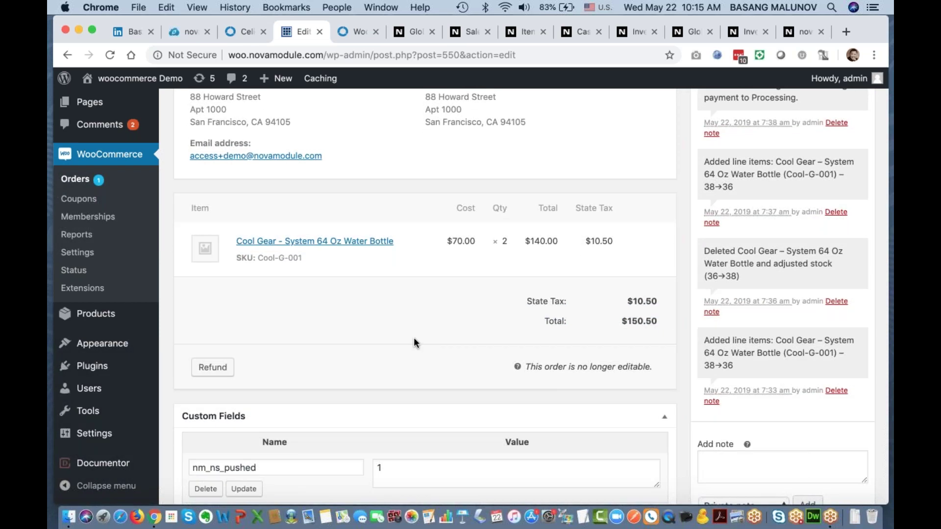
pyautogui.scroll(-5, 413, 342)
# Check which status options are available for the order without choosing a different one
pyautogui.scroll(4, 414, 342)
pyautogui.scroll(7, 413, 337)
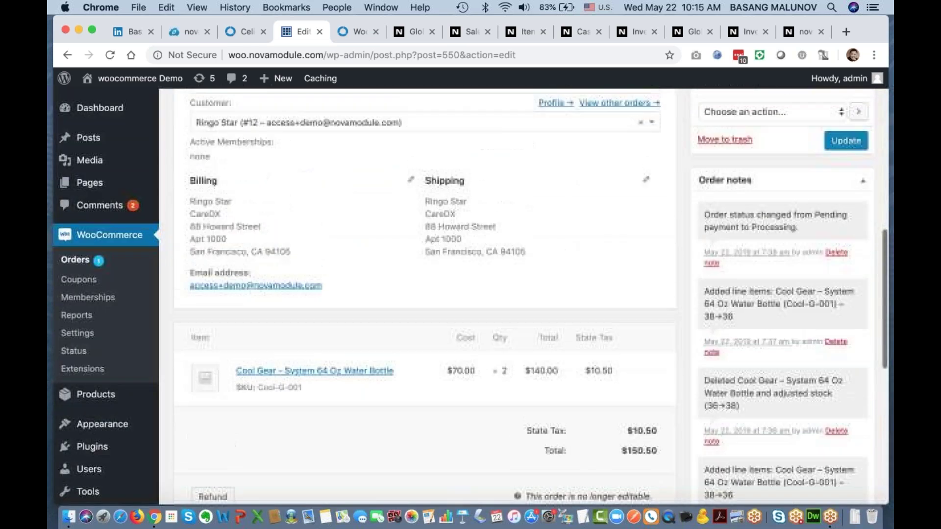
pyautogui.scroll(3, 246, 380)
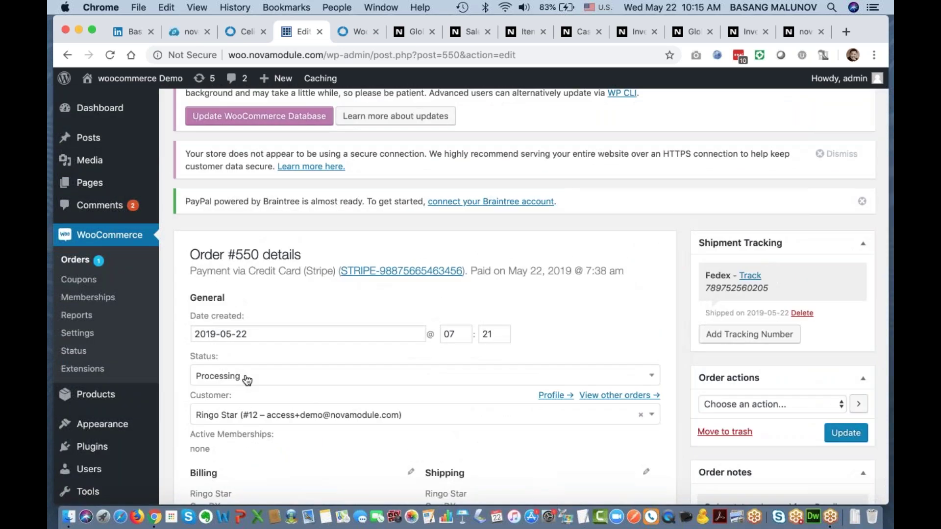
pyautogui.click(249, 377)
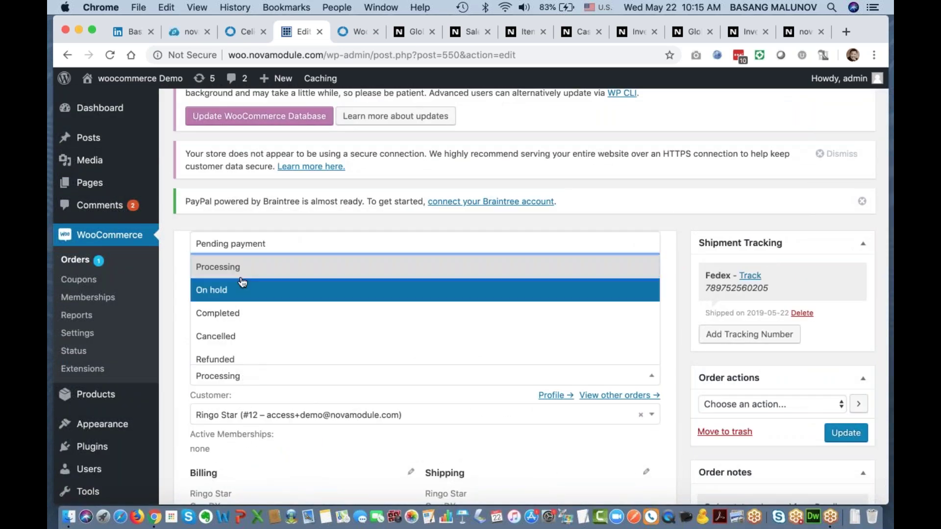
pyautogui.click(166, 264)
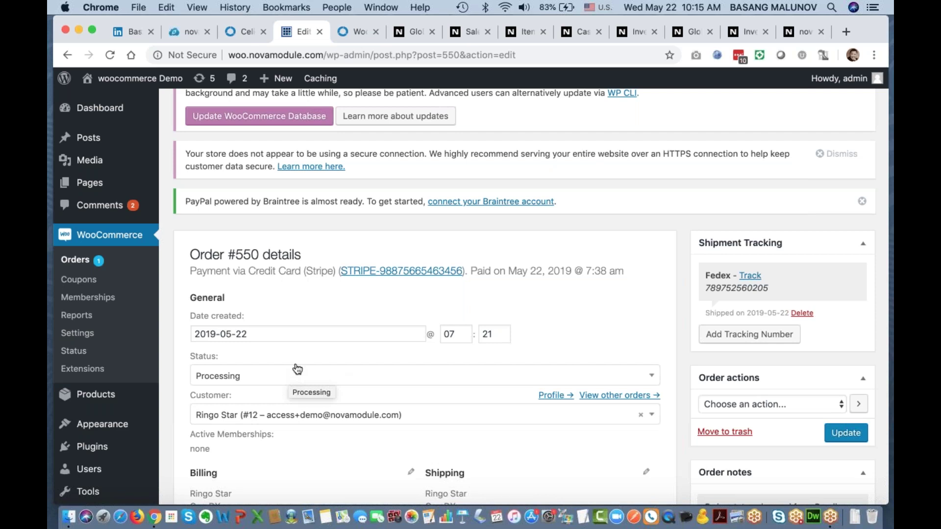
# Expand the advanced settings of the connector's Order flows and examine the order status and creation date filters
pyautogui.click(356, 31)
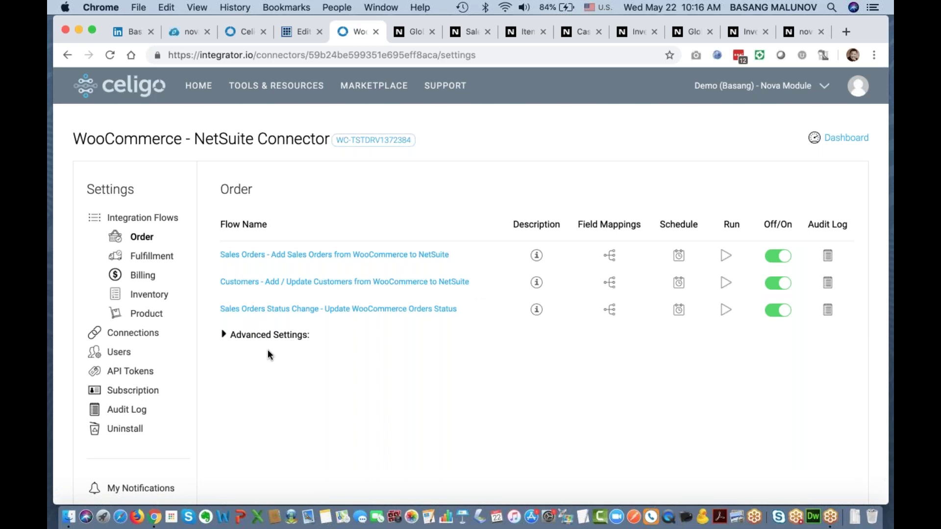
pyautogui.click(224, 335)
pyautogui.scroll(-5, 439, 348)
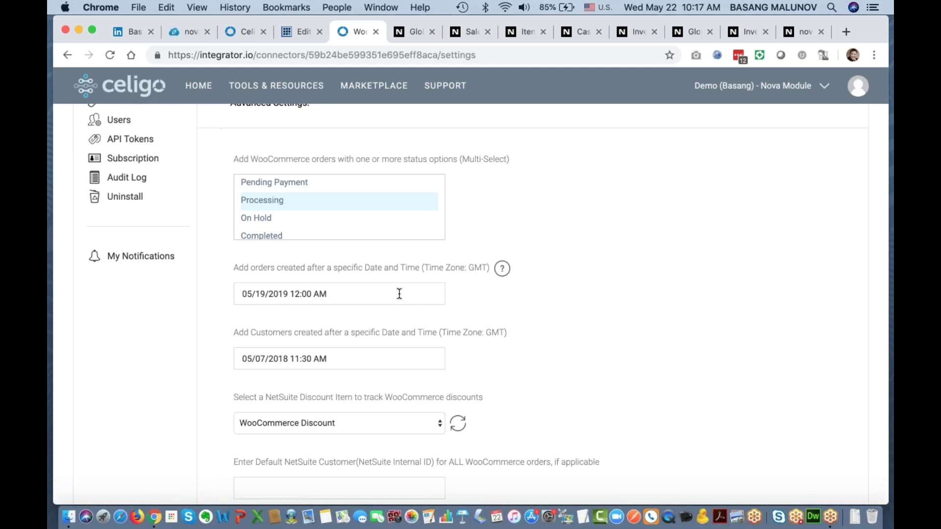
# Examine the creation date and time filters for orders and customers without choosing different dates
pyautogui.click(366, 297)
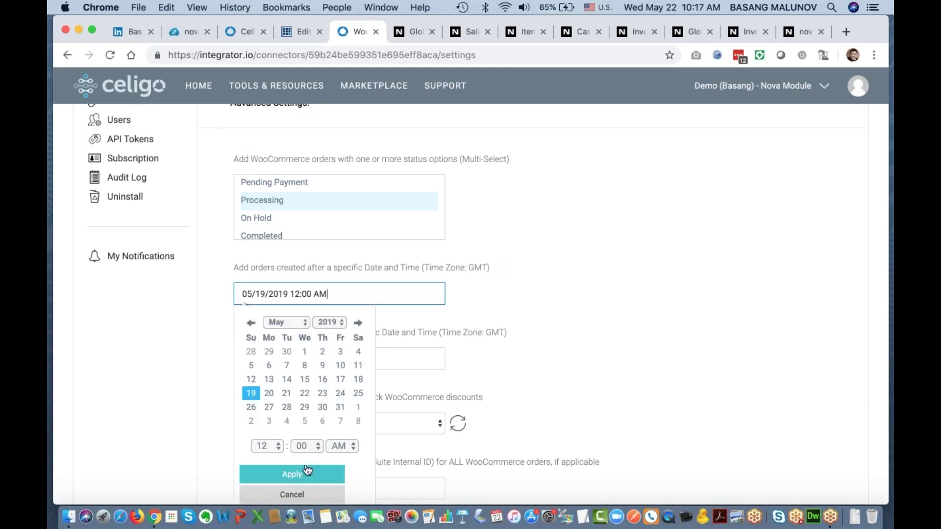
pyautogui.scroll(-2, 307, 470)
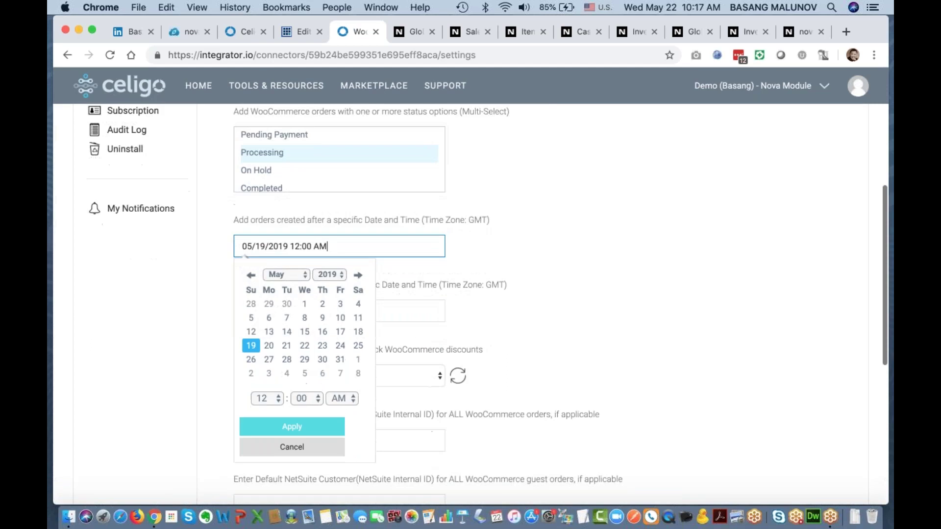
pyautogui.click(215, 256)
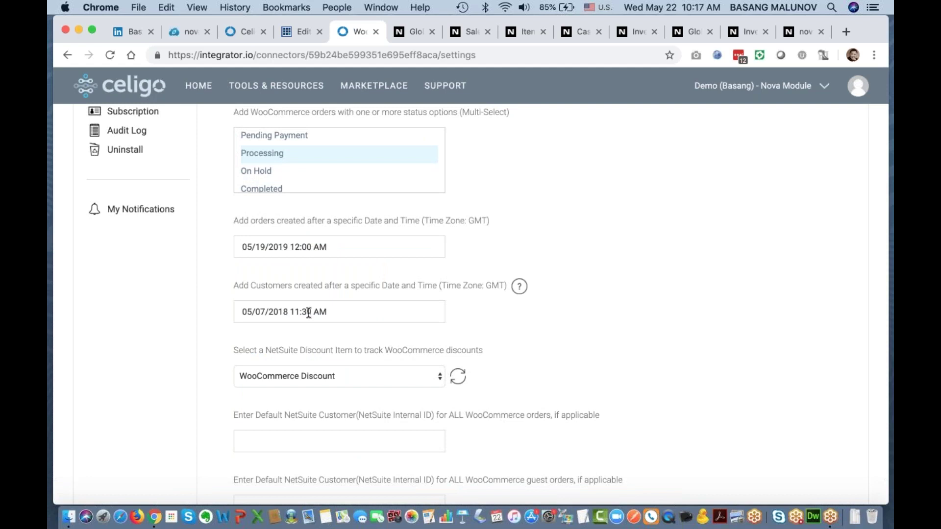
pyautogui.moveTo(261, 285); pyautogui.dragTo(324, 286)
pyautogui.moveTo(249, 220); pyautogui.dragTo(287, 219)
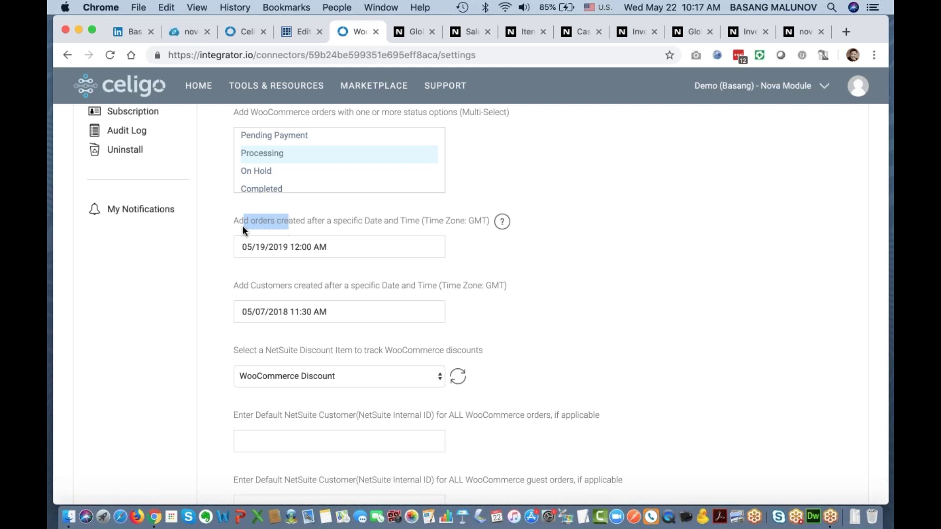
pyautogui.click(213, 251)
# Check which NetSuite discount items can track WooCommerce discounts, keeping WooCommerce Discount selected
pyautogui.scroll(-4, 298, 398)
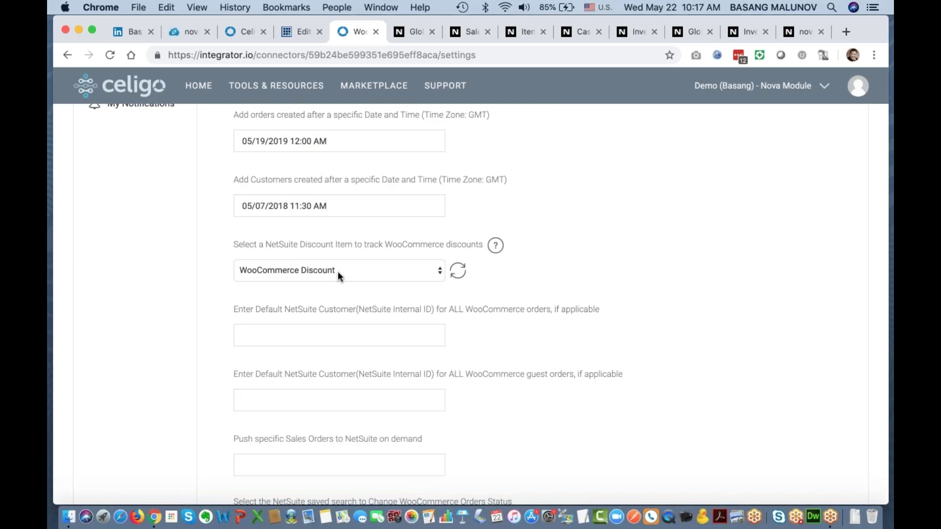
pyautogui.moveTo(252, 243); pyautogui.dragTo(402, 245)
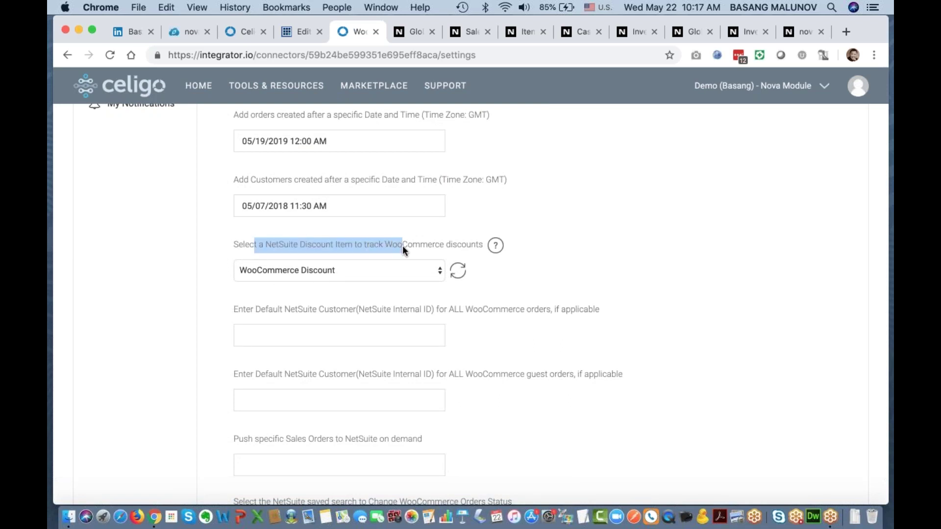
pyautogui.click(401, 244)
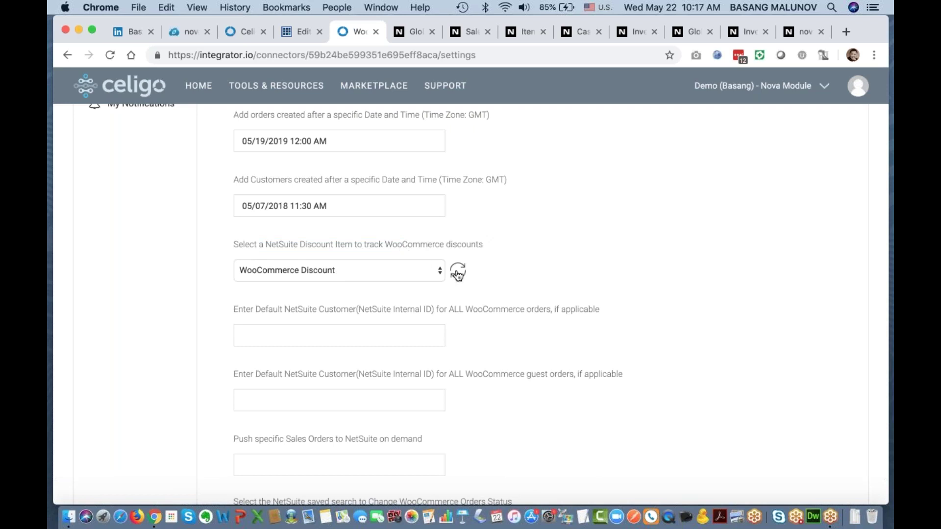
pyautogui.click(257, 272)
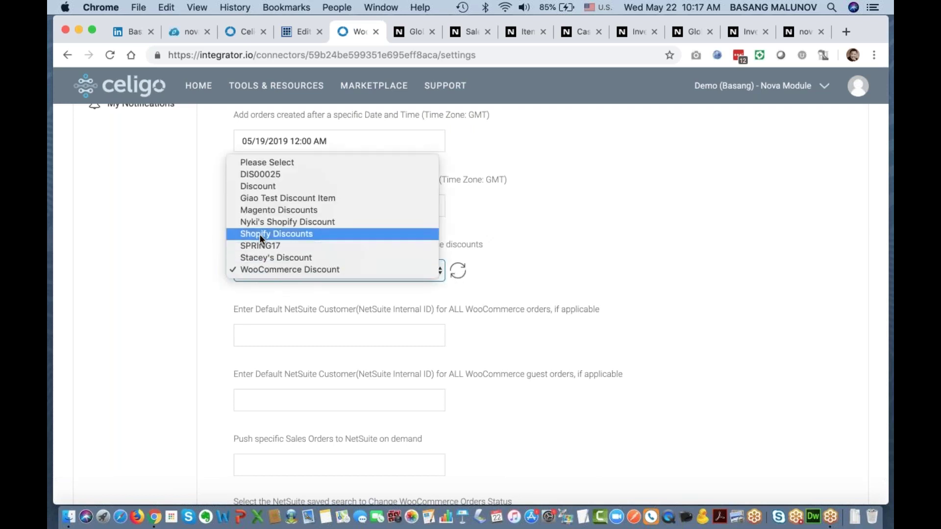
pyautogui.click(214, 294)
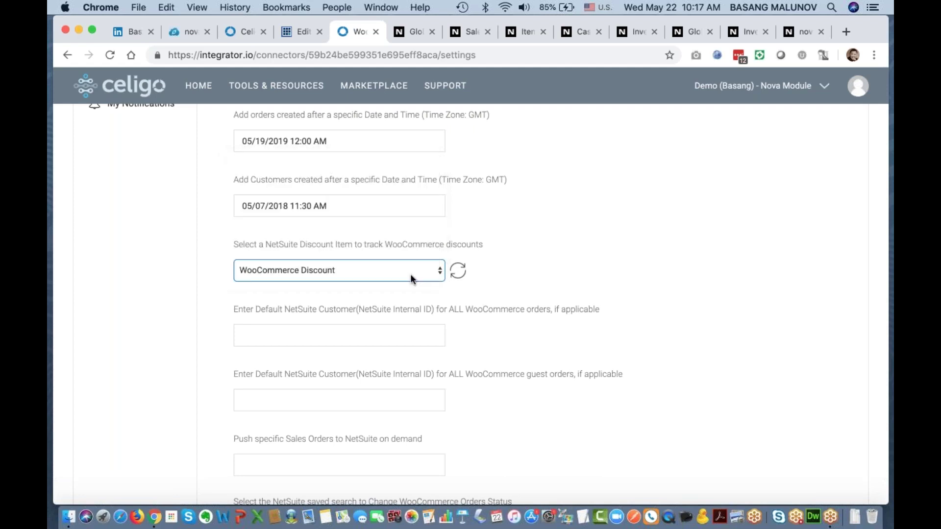
pyautogui.click(457, 278)
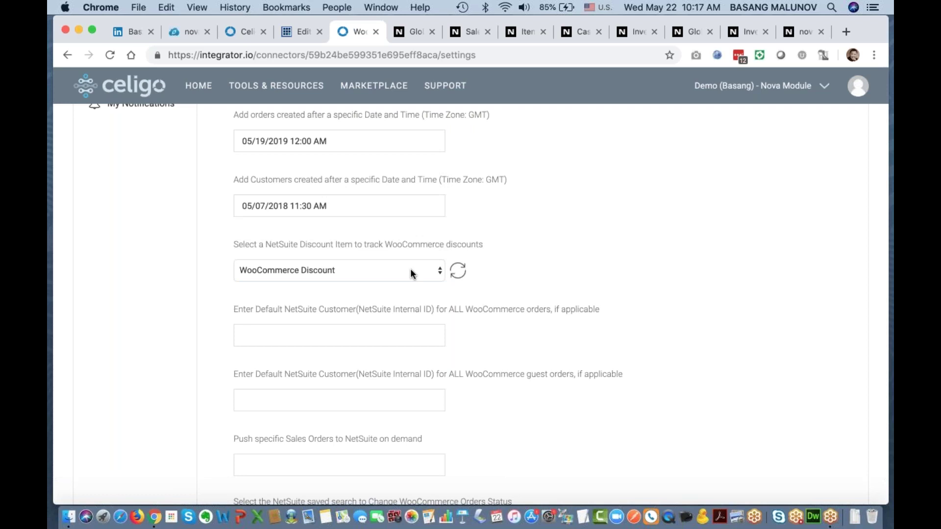
pyautogui.click(375, 270)
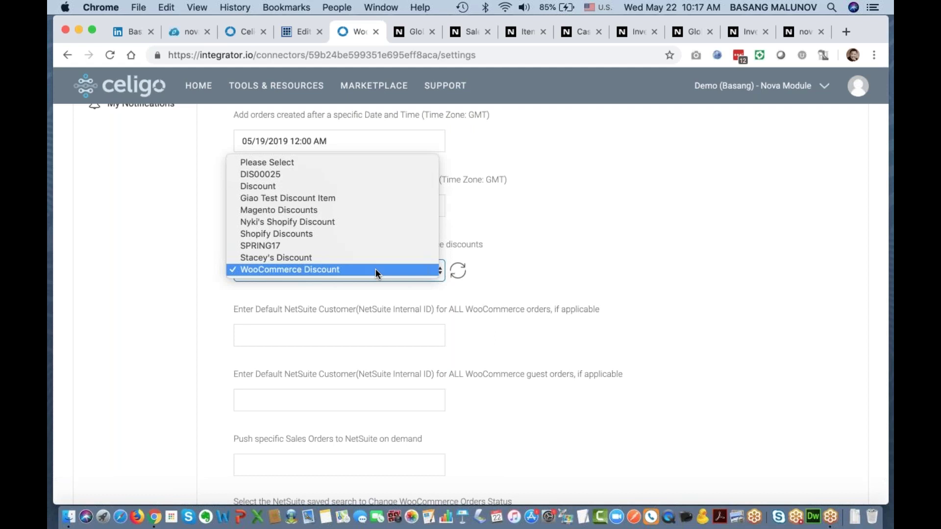
pyautogui.click(317, 270)
pyautogui.click(218, 277)
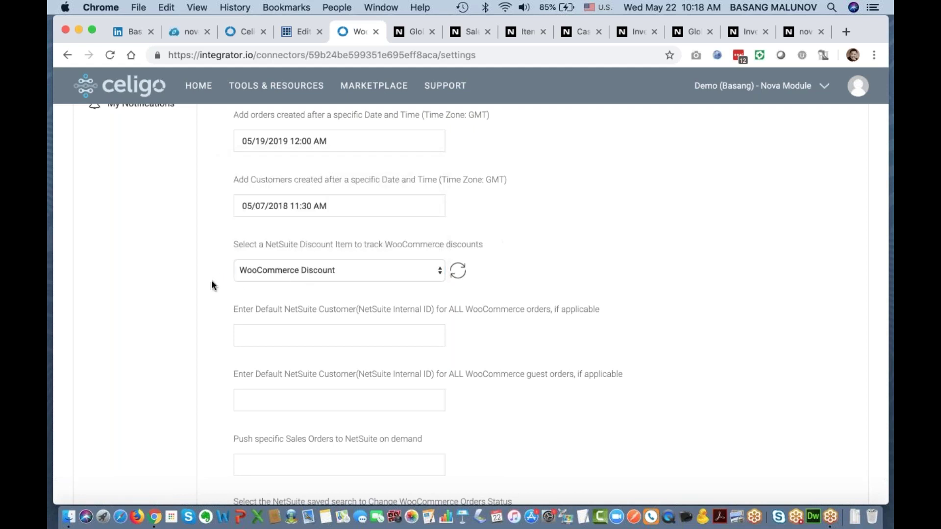
# Enter a sample NetSuite customer internal ID as the default for all WooCommerce orders and for all guest orders
pyautogui.scroll(-3, 212, 281)
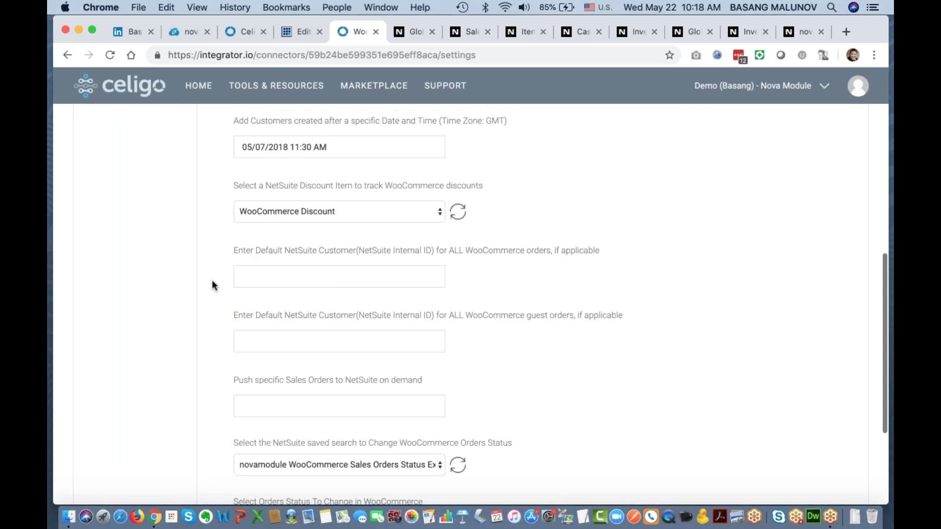
pyautogui.scroll(-1, 212, 285)
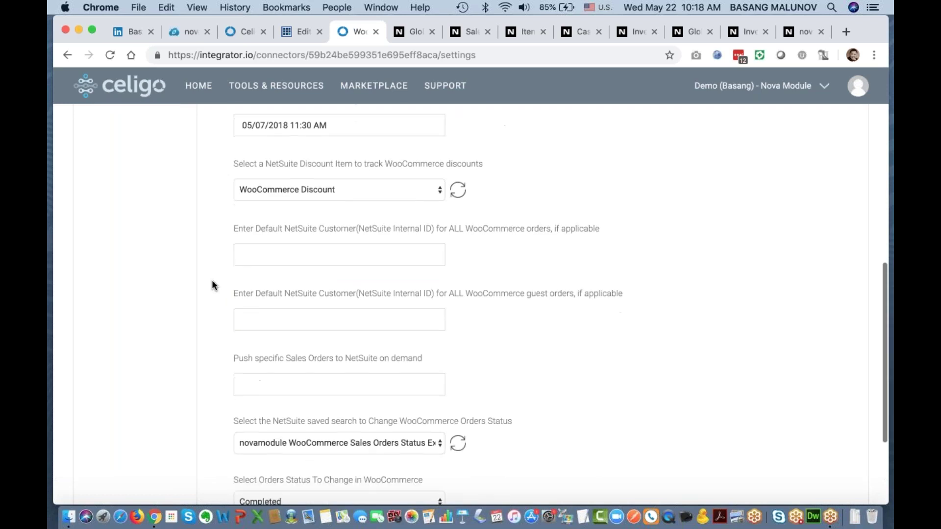
pyautogui.click(323, 249)
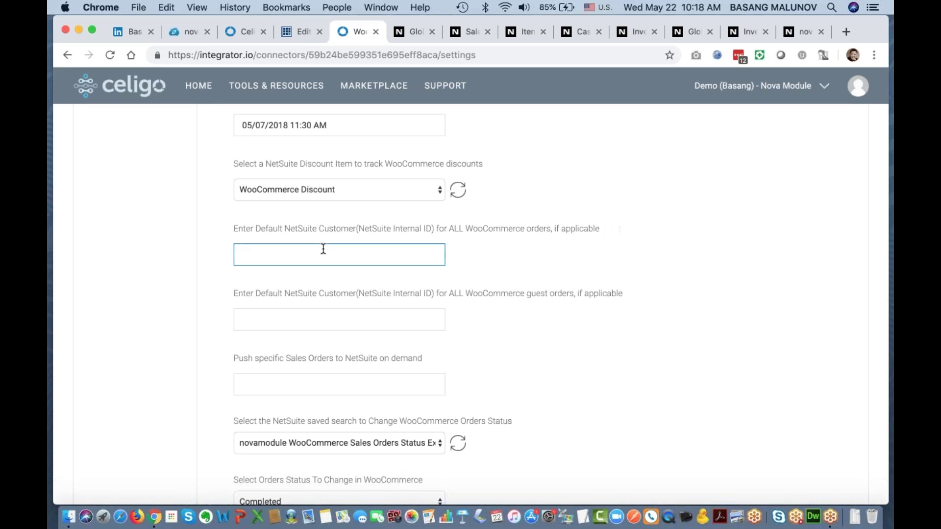
pyautogui.write('1276')
pyautogui.click(266, 322)
pyautogui.write('1276')
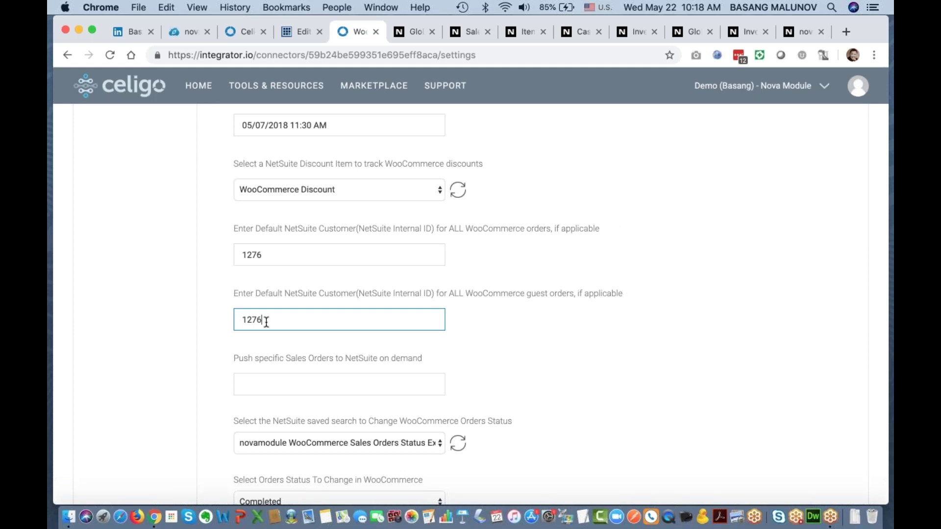
pyautogui.click(211, 288)
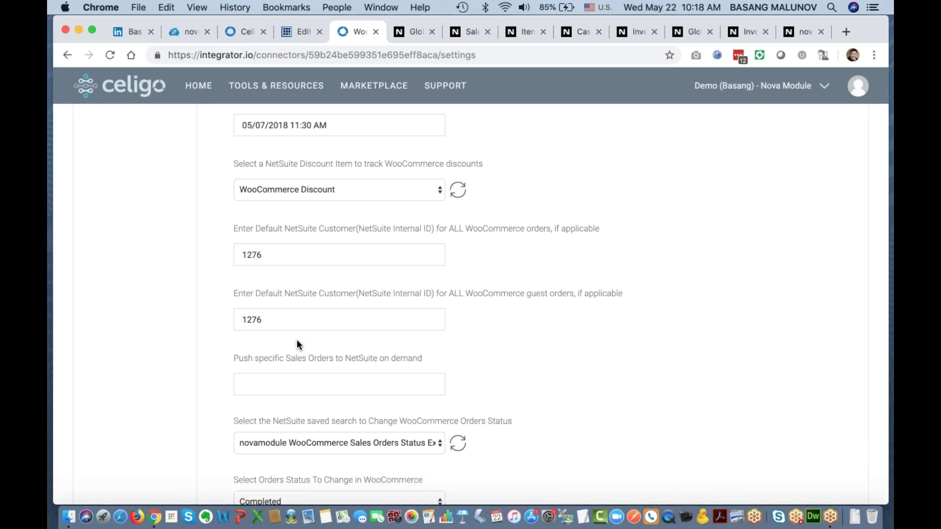
# Clear the default NetSuite customer IDs for guest orders and for all WooCommerce orders
pyautogui.doubleClick(282, 321)
pyautogui.press('BackSpace')
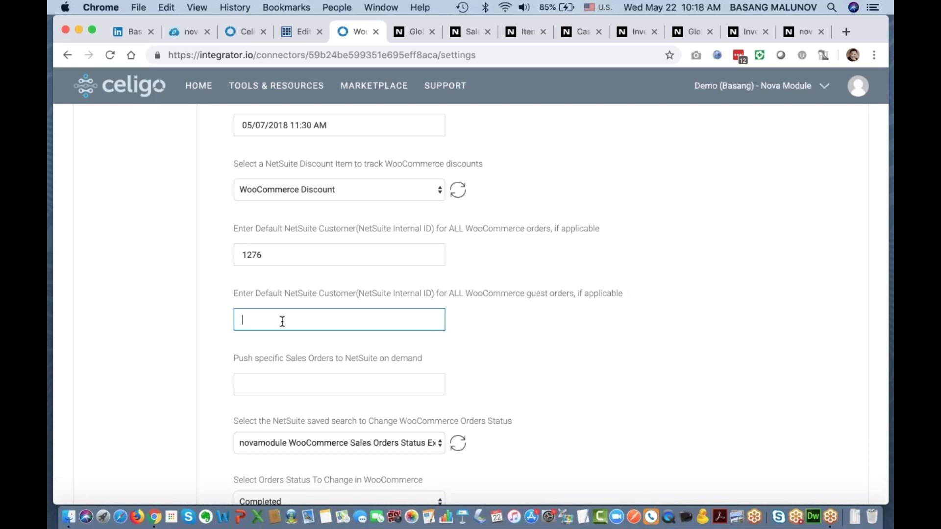
pyautogui.click(288, 254)
pyautogui.press('BackSpace')
pyautogui.press('BackSpace')
pyautogui.press('BackSpace')
pyautogui.press('BackSpace')
pyautogui.click(211, 256)
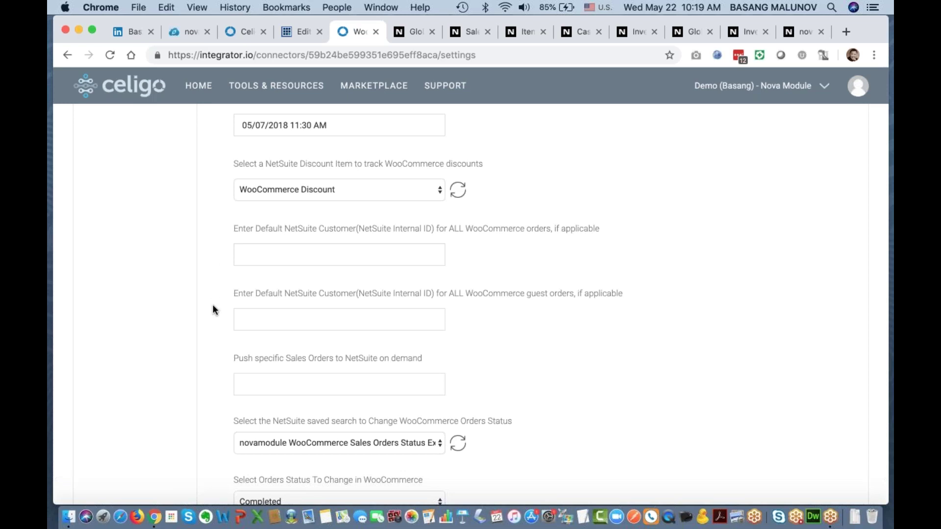
# Examine the remaining advanced order settings, then look over the sample order's details in WooCommerce
pyautogui.scroll(-5, 212, 305)
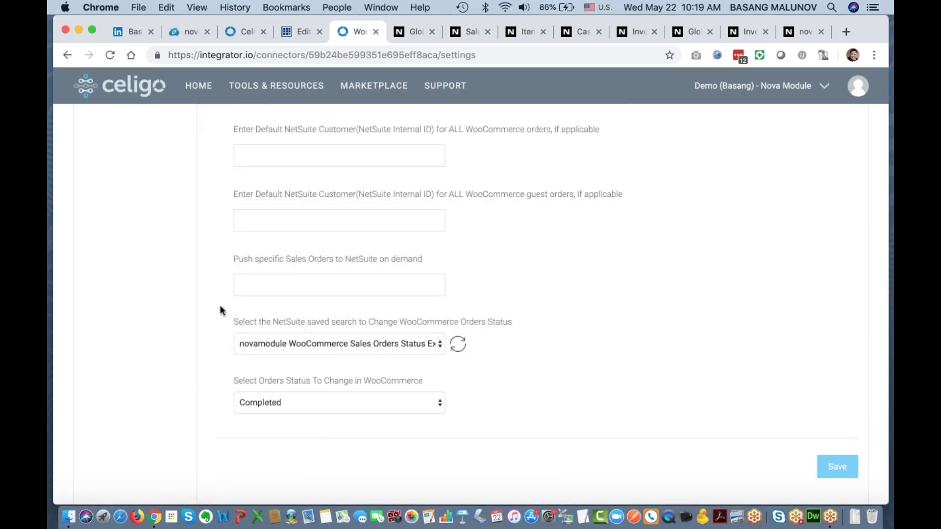
pyautogui.scroll(15, 217, 307)
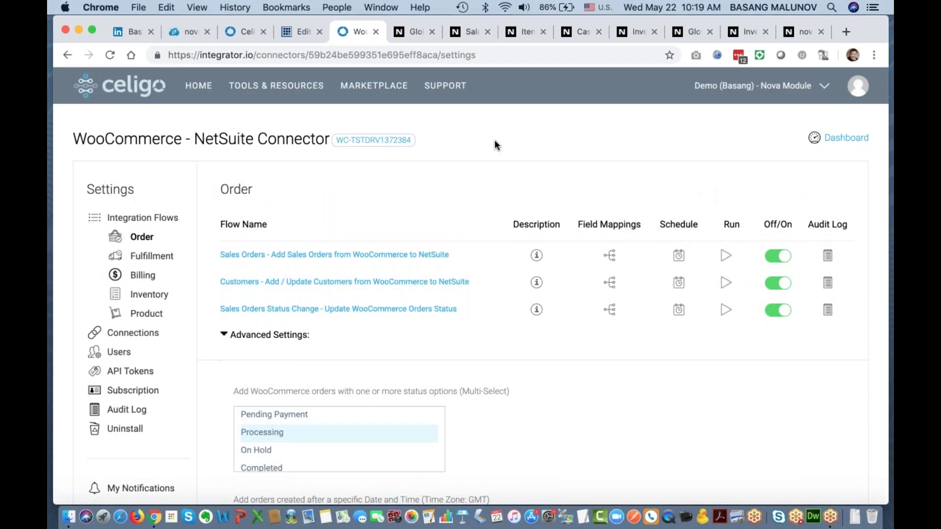
pyautogui.click(302, 33)
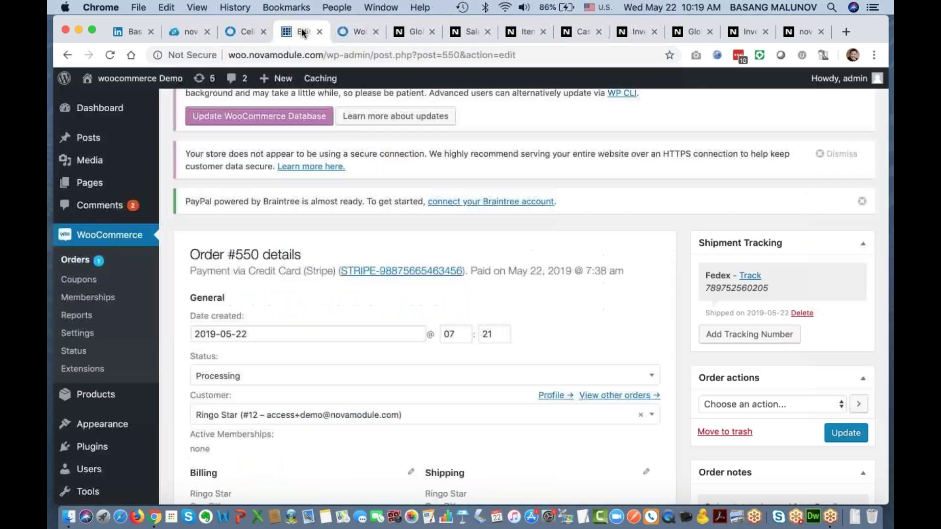
pyautogui.scroll(-5, 421, 294)
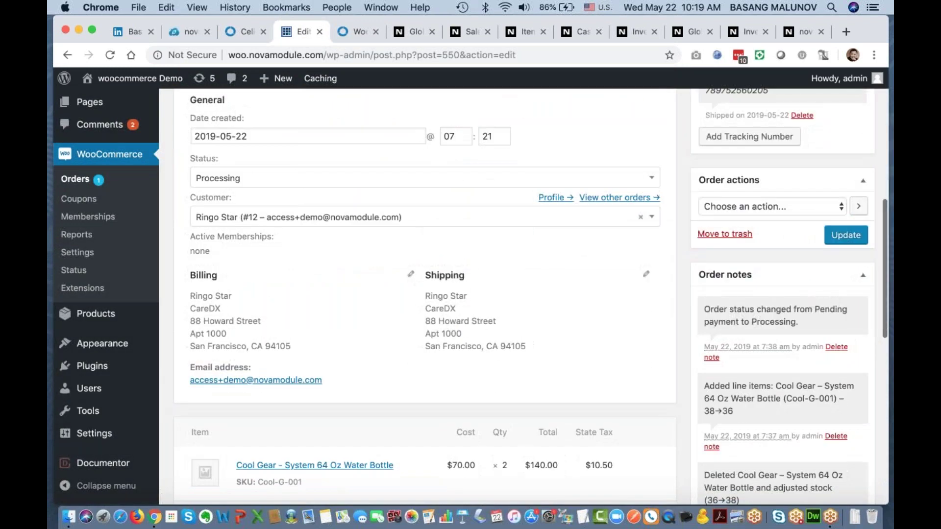
# Open the connector's dashboard in integrator.io and filter the jobs to Sales Orders - Add Sales Orders from WooCommerce to NetSuite On Demand
pyautogui.click(358, 30)
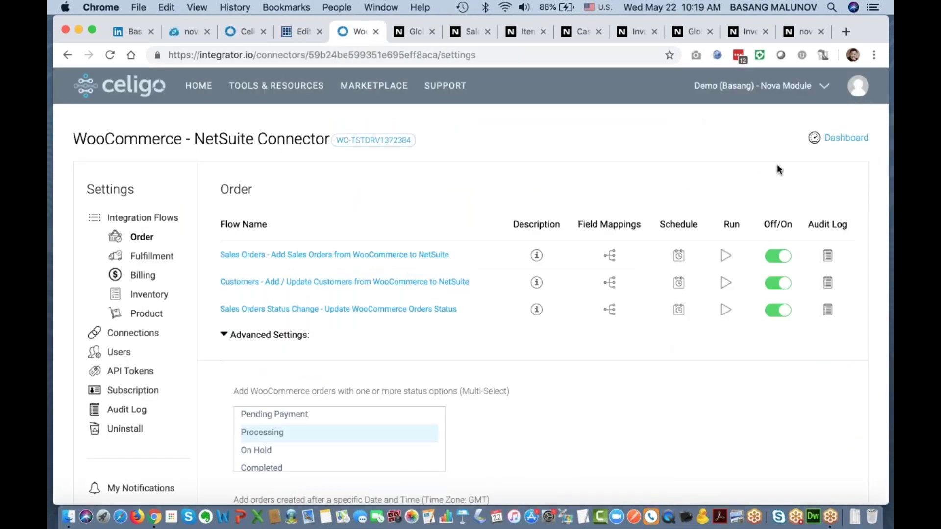
pyautogui.click(853, 138)
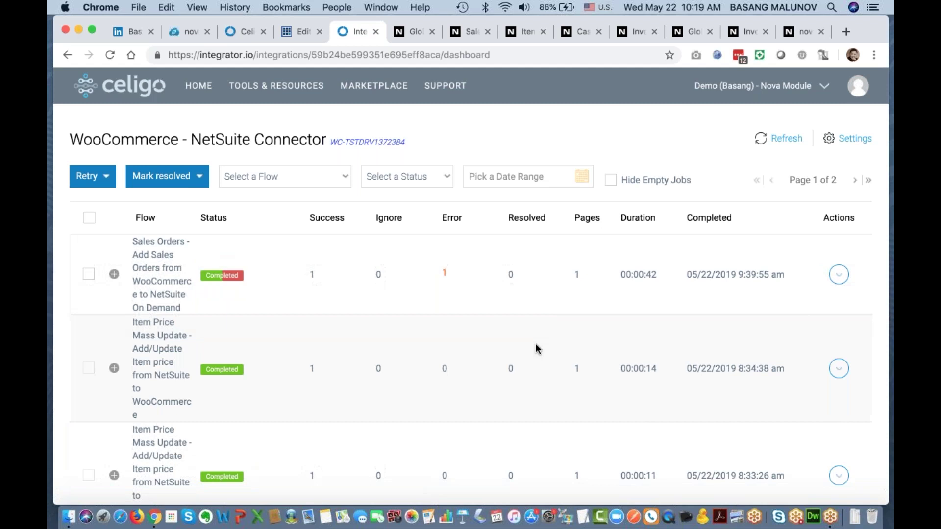
pyautogui.scroll(-5, 535, 343)
pyautogui.scroll(5, 535, 343)
pyautogui.click(309, 178)
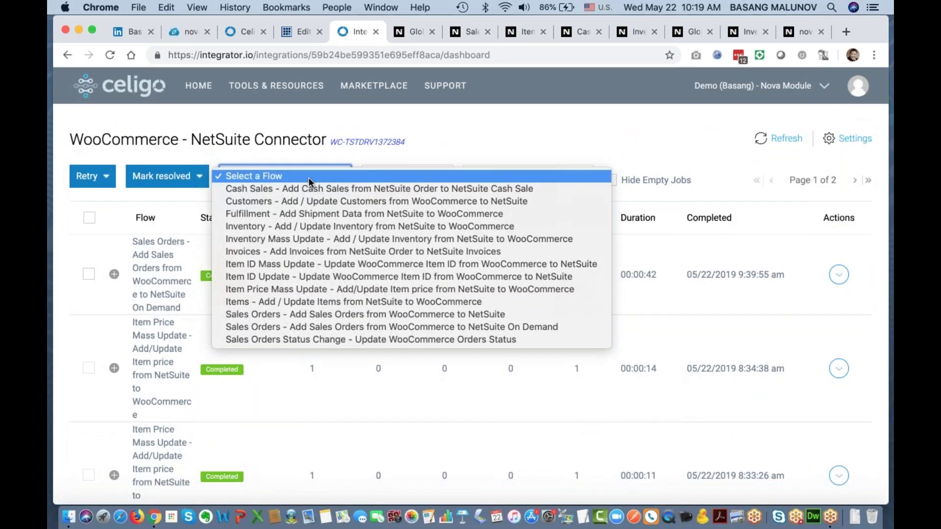
pyautogui.click(329, 322)
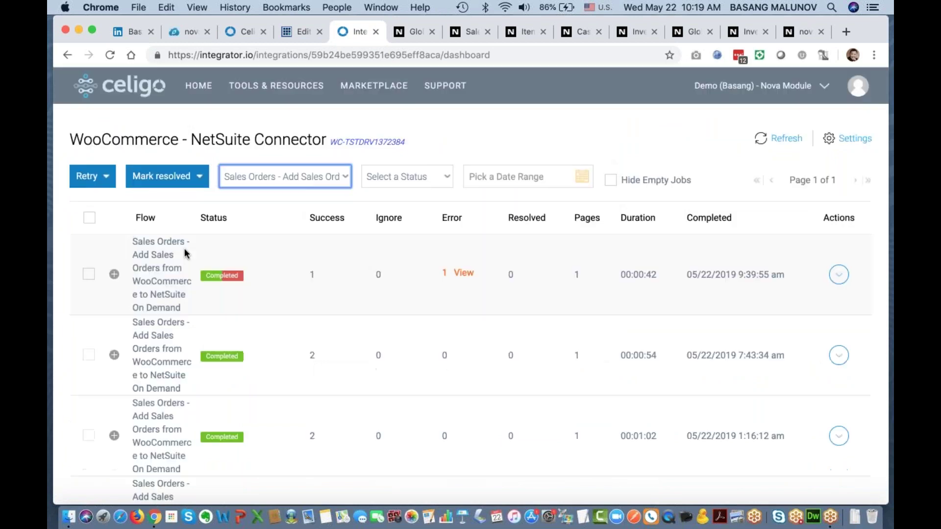
pyautogui.scroll(-3, 349, 377)
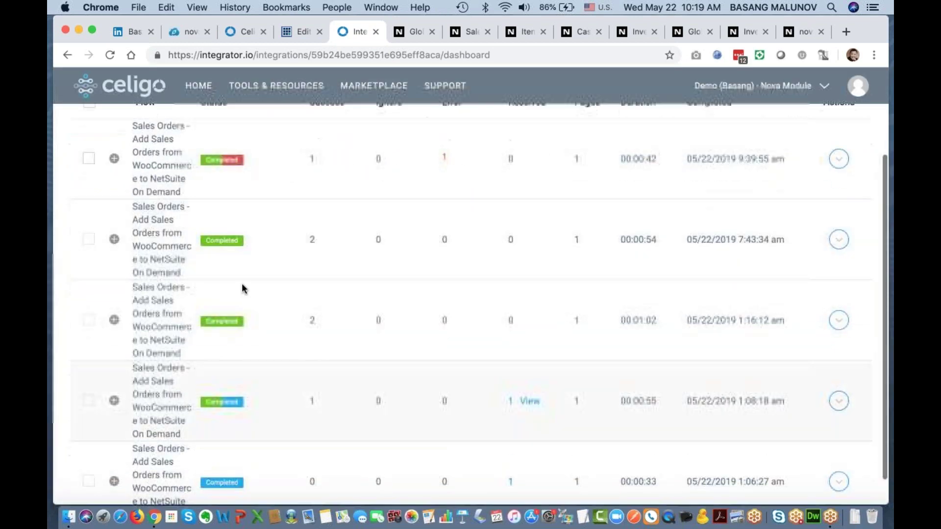
pyautogui.moveTo(146, 209); pyautogui.dragTo(171, 272)
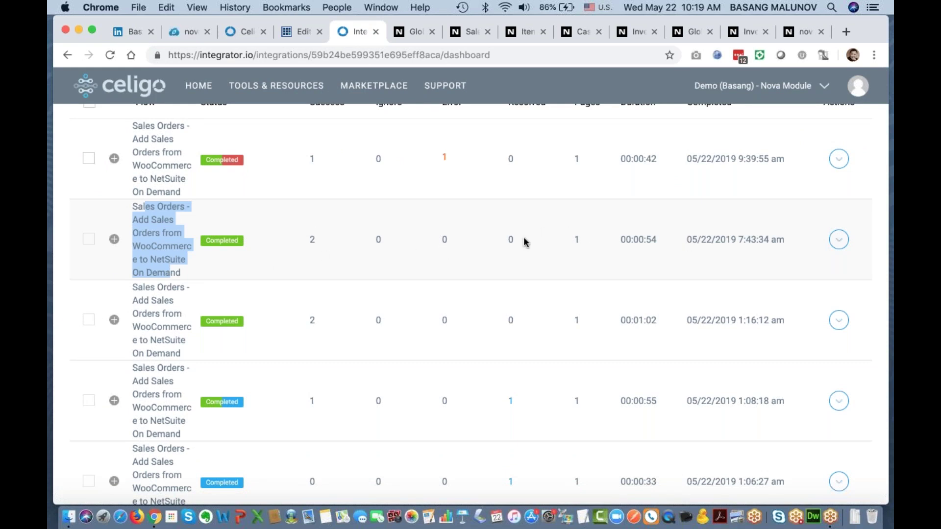
# Check the sales order and its status in NetSuite, and return to the integrator.io dashboard
pyautogui.click(468, 32)
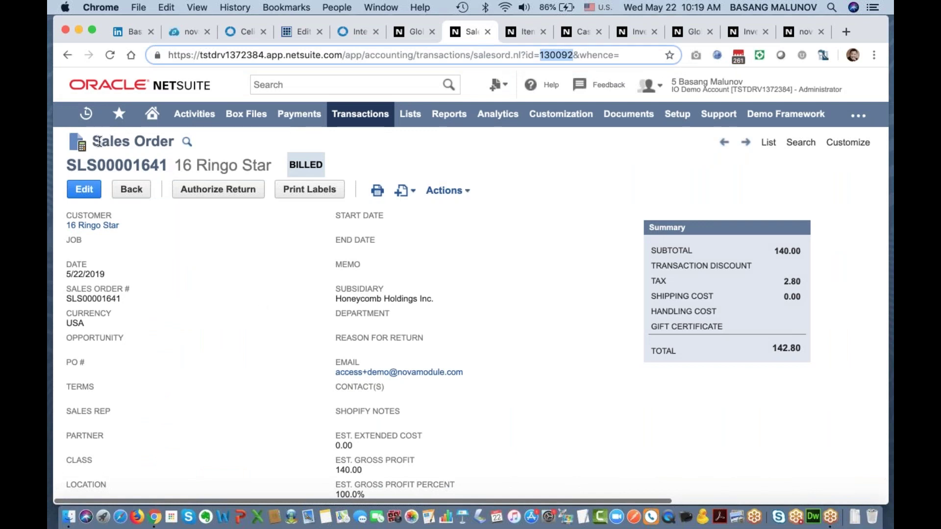
pyautogui.click(292, 163)
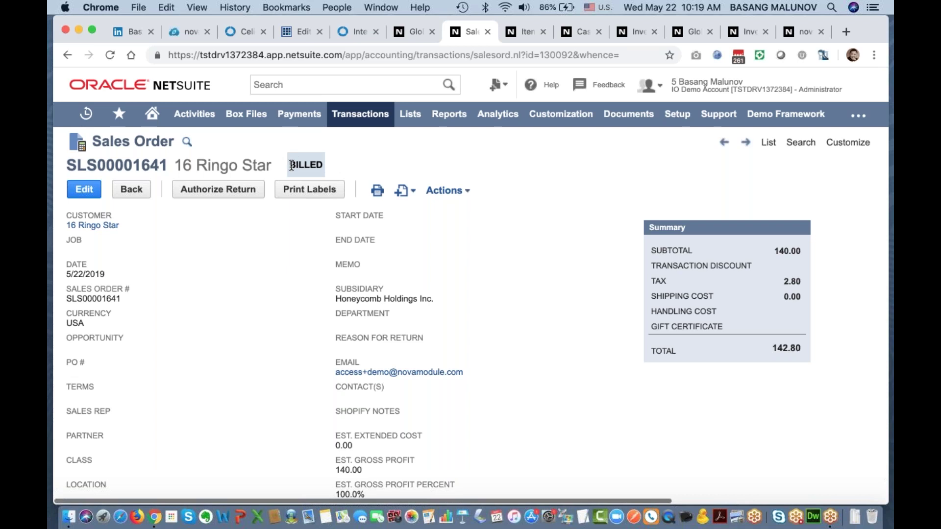
pyautogui.click(360, 32)
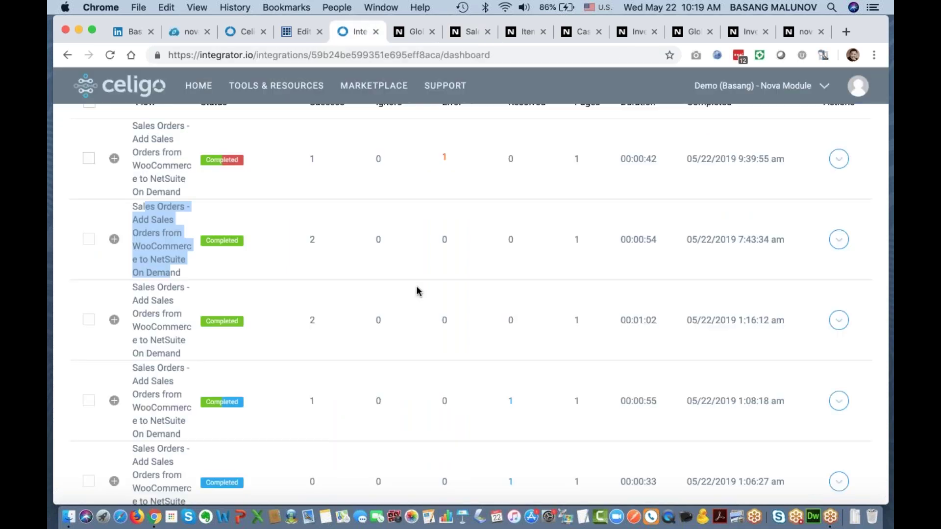
# Return to the connector settings and open the WooCommerce Orders Import's import mapping for the flow adding sales orders to NetSuite
pyautogui.scroll(5, 417, 291)
pyautogui.click(861, 140)
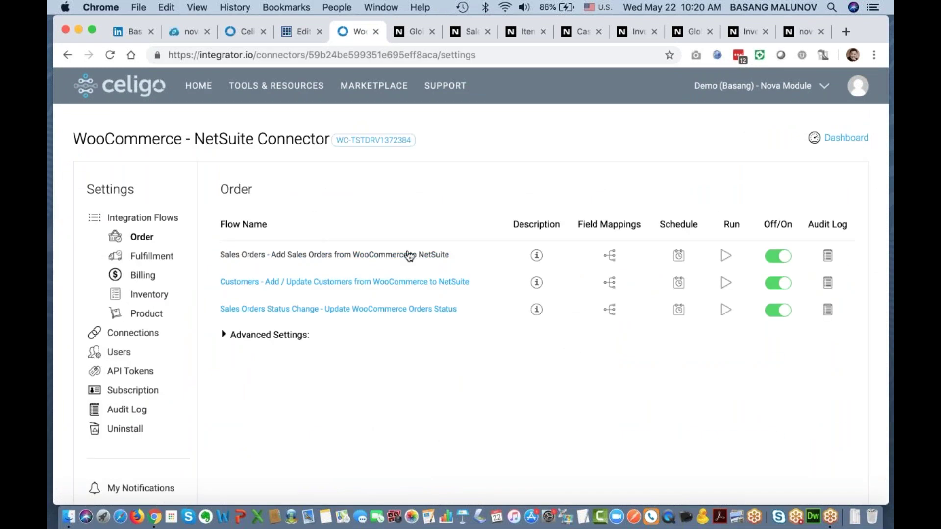
pyautogui.click(611, 260)
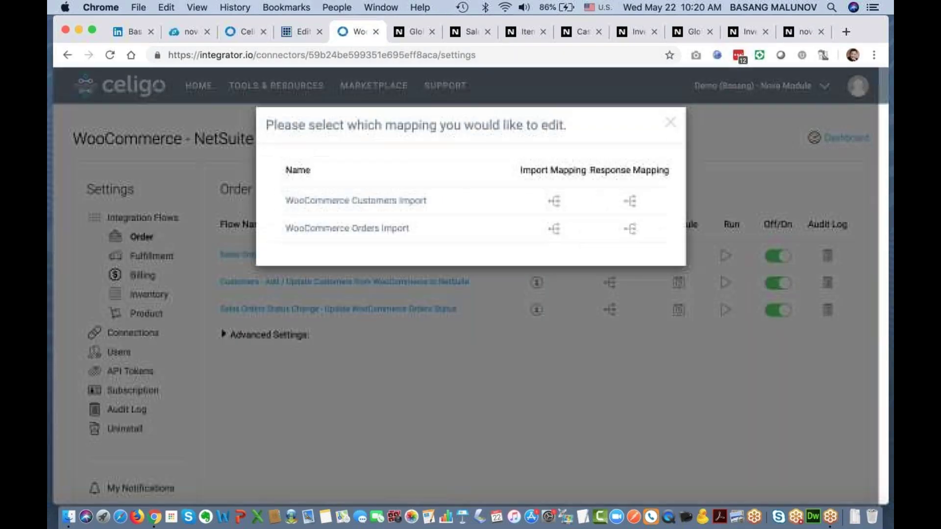
pyautogui.click(555, 230)
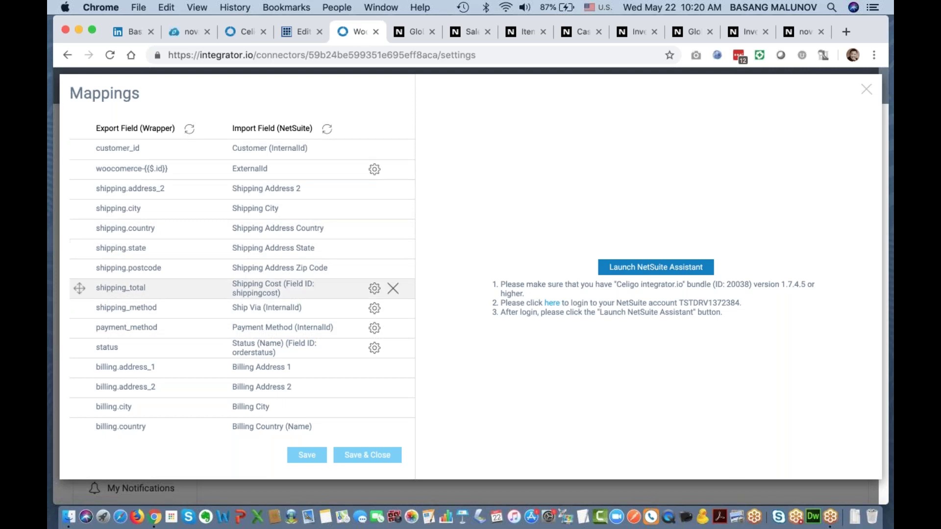
# Look over the rest of the WooCommerce Orders Import field mappings and close them
pyautogui.scroll(-3, 240, 291)
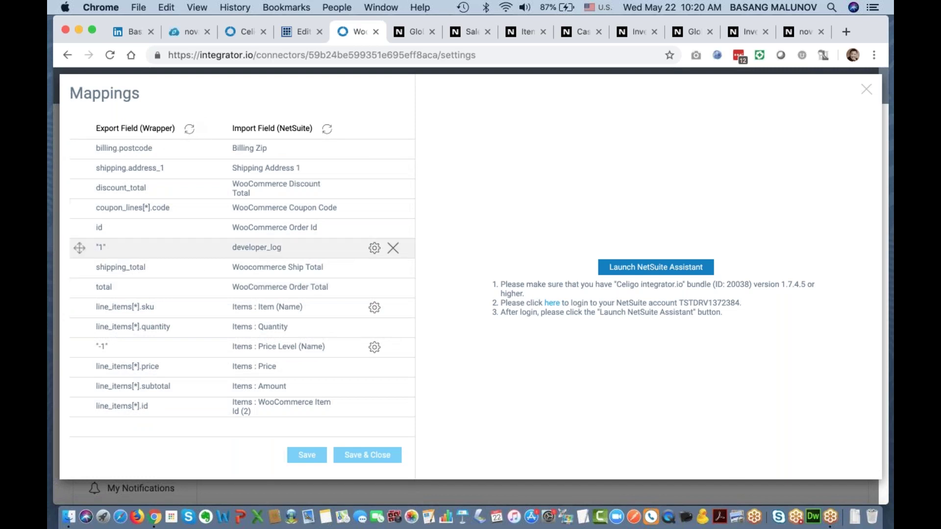
pyautogui.scroll(10, 240, 247)
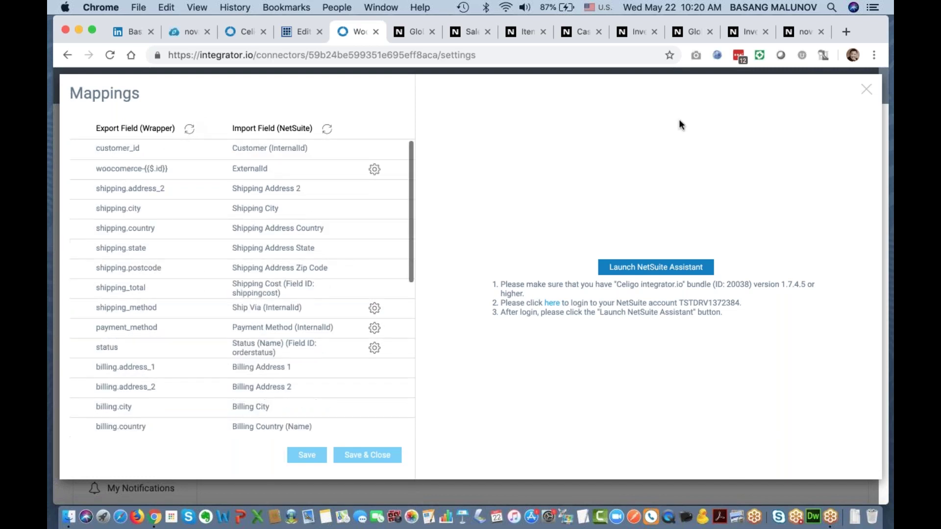
pyautogui.click(865, 89)
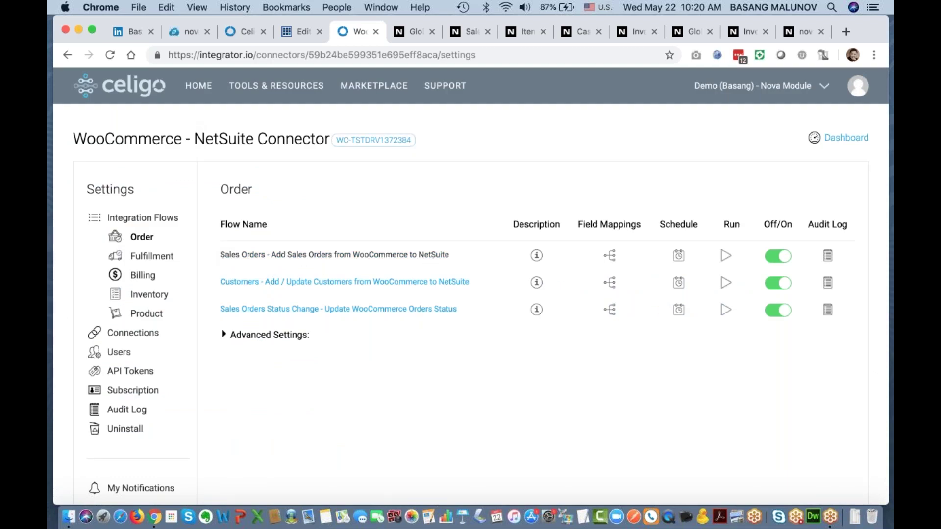
# Reopen the WooCommerce Orders Import's import mapping for the sales order flow and review its export and import fields through the line items
pyautogui.click(611, 257)
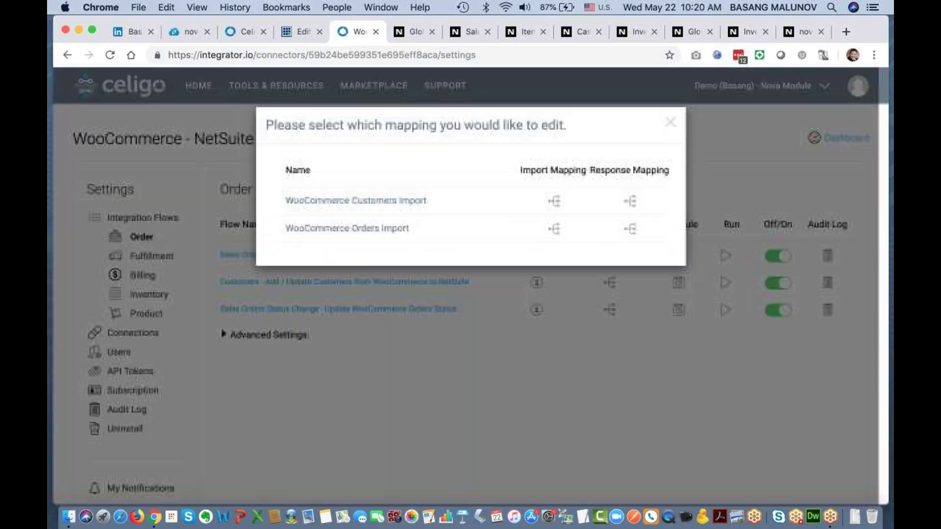
pyautogui.click(556, 230)
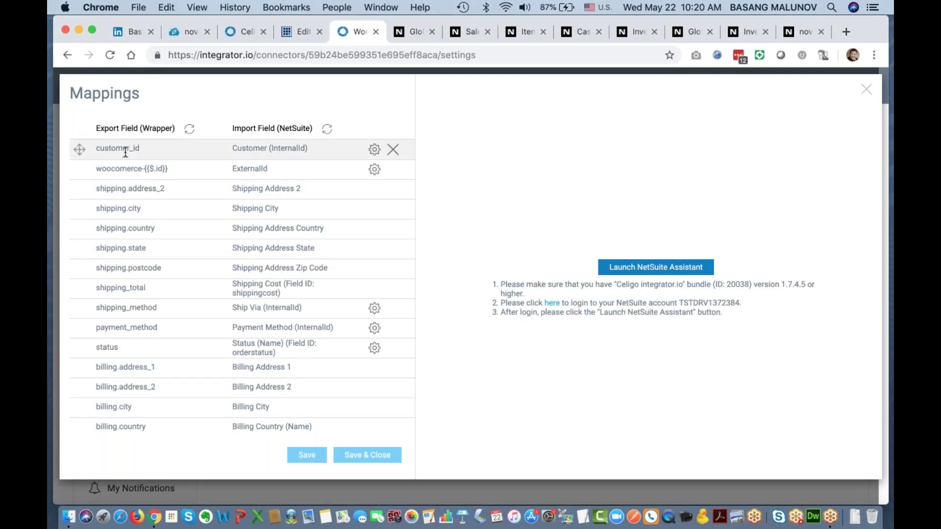
pyautogui.scroll(-5, 123, 362)
pyautogui.scroll(-4, 235, 294)
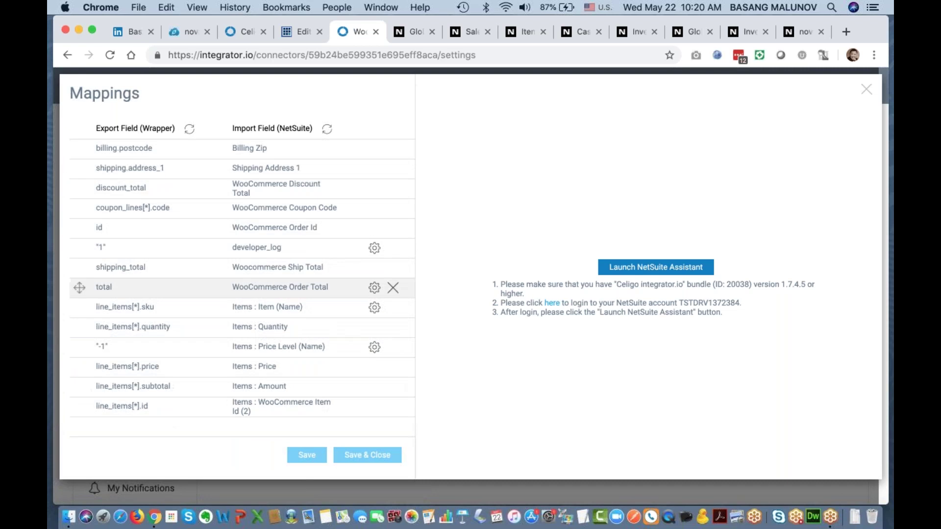
# Refresh the NetSuite import fields and add a mapping row for Status (InternalId) (Field ID: orderstatus.internalid)
pyautogui.click(327, 129)
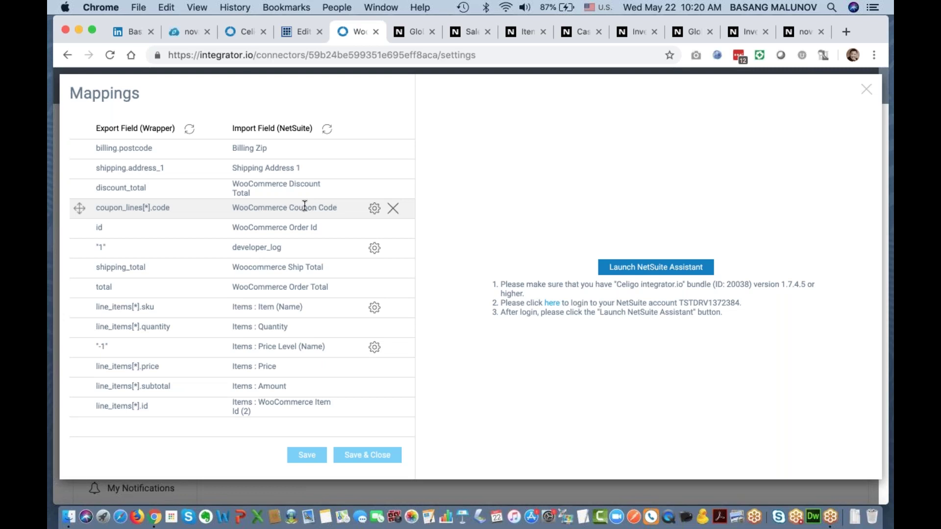
pyautogui.click(269, 426)
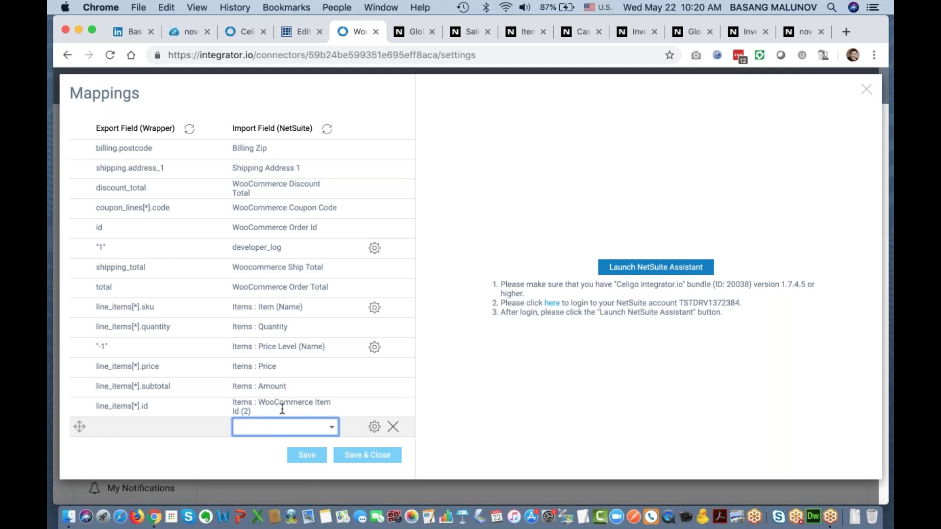
pyautogui.scroll(-5, 287, 368)
pyautogui.scroll(-10, 287, 371)
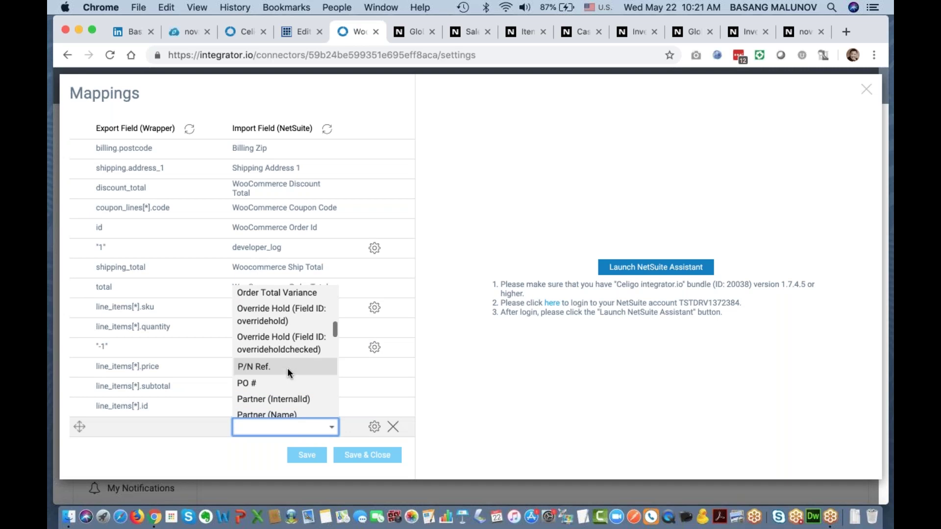
pyautogui.scroll(-3, 288, 371)
pyautogui.scroll(-10, 288, 370)
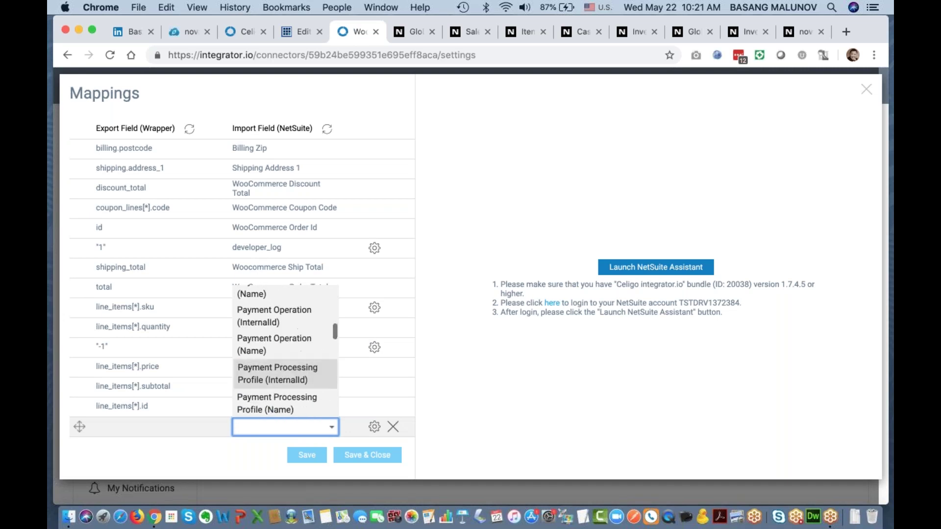
pyautogui.scroll(3, 288, 371)
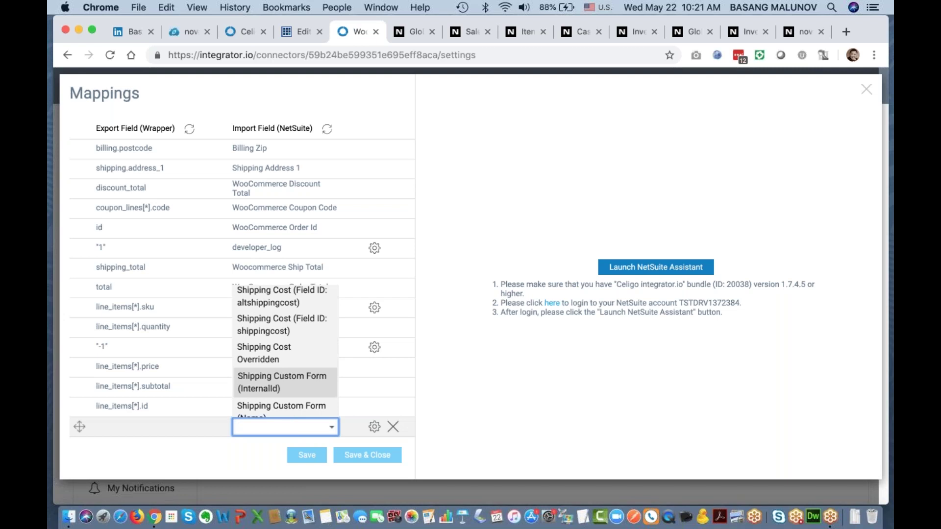
pyautogui.write('statu')
pyautogui.scroll(3, 284, 343)
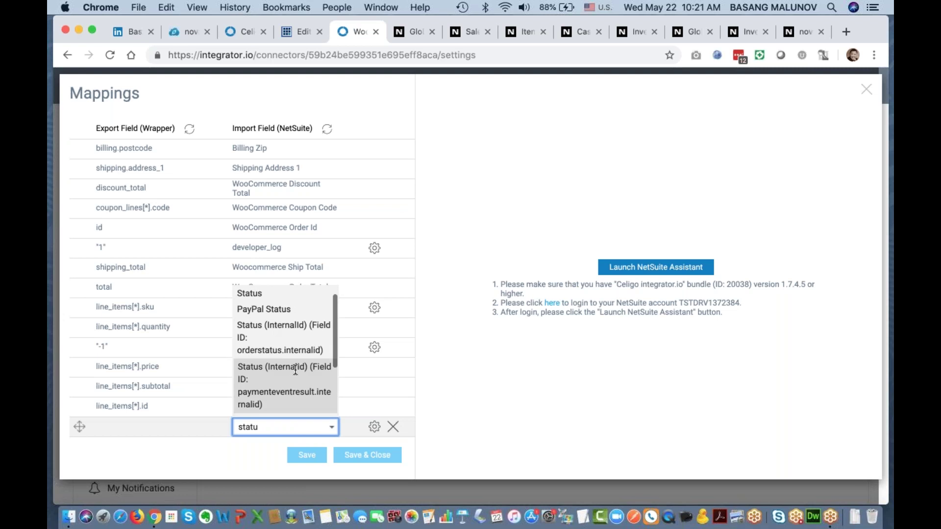
pyautogui.click(296, 346)
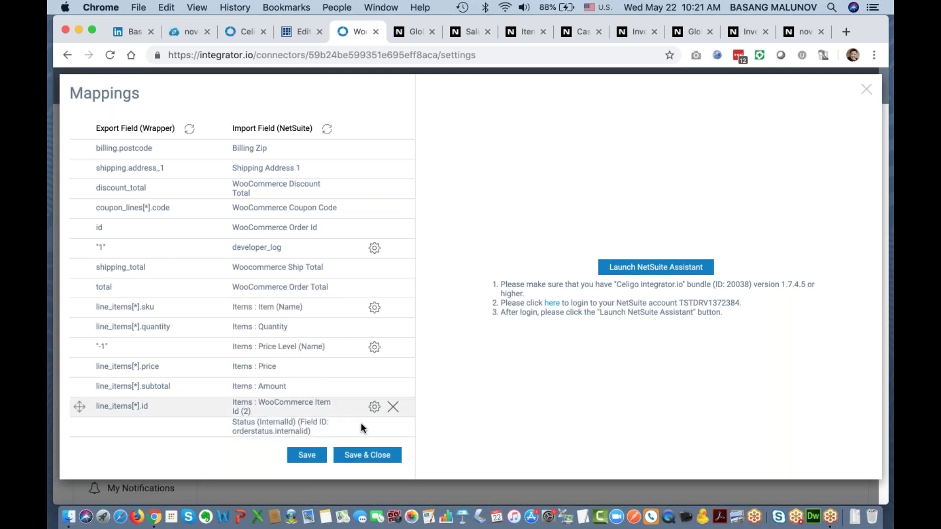
# Set the new status mapping to a Hard-Coded value of Pending Approval, then close the mappings without saving
pyautogui.click(375, 427)
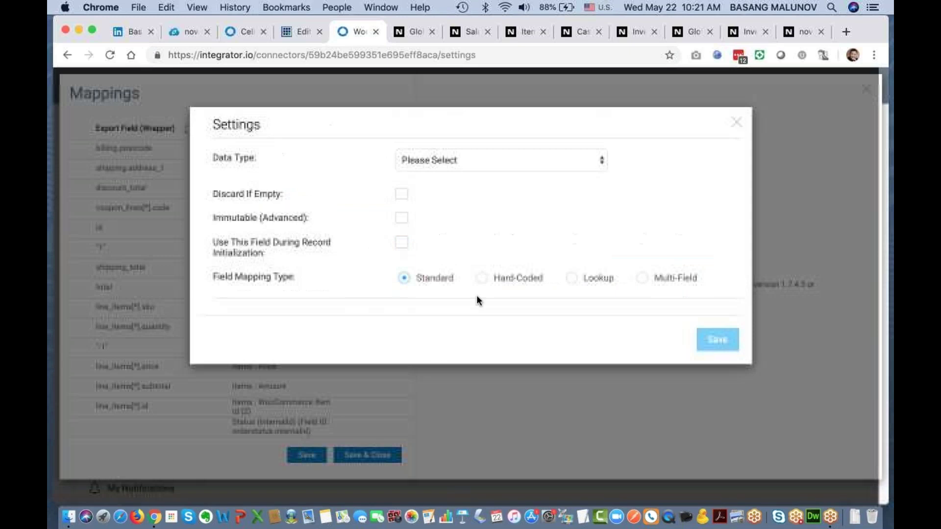
pyautogui.click(481, 280)
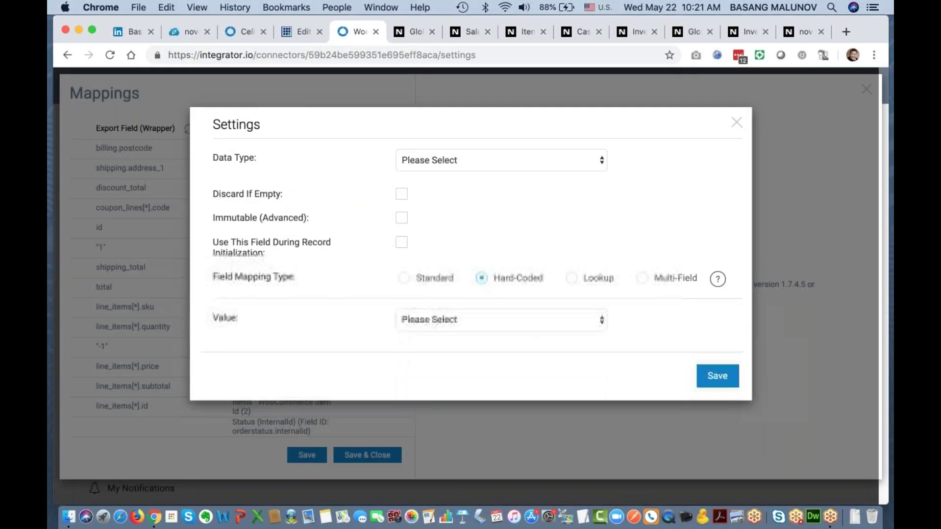
pyautogui.click(498, 320)
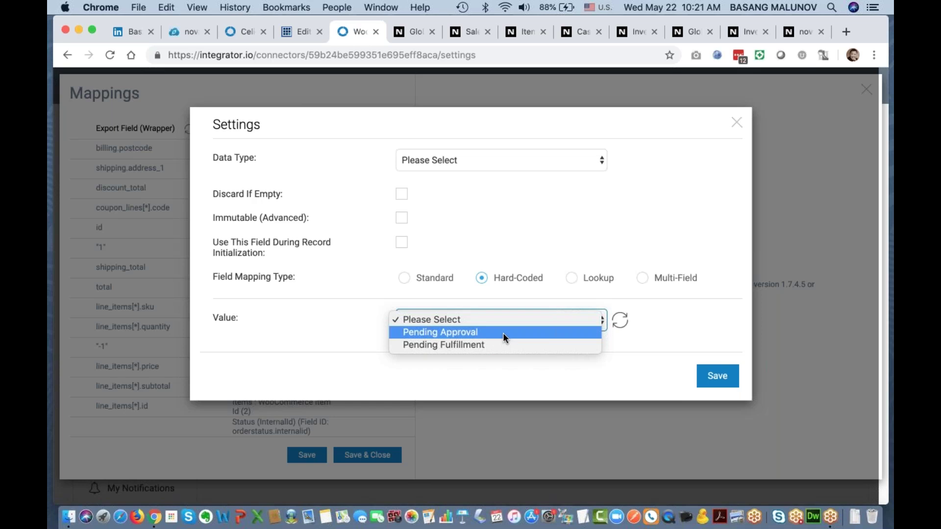
pyautogui.click(502, 333)
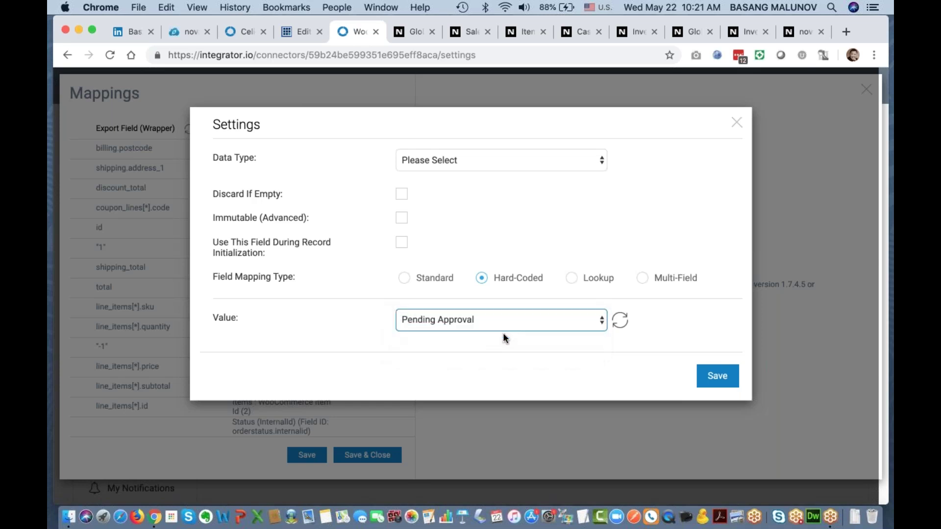
pyautogui.click(717, 376)
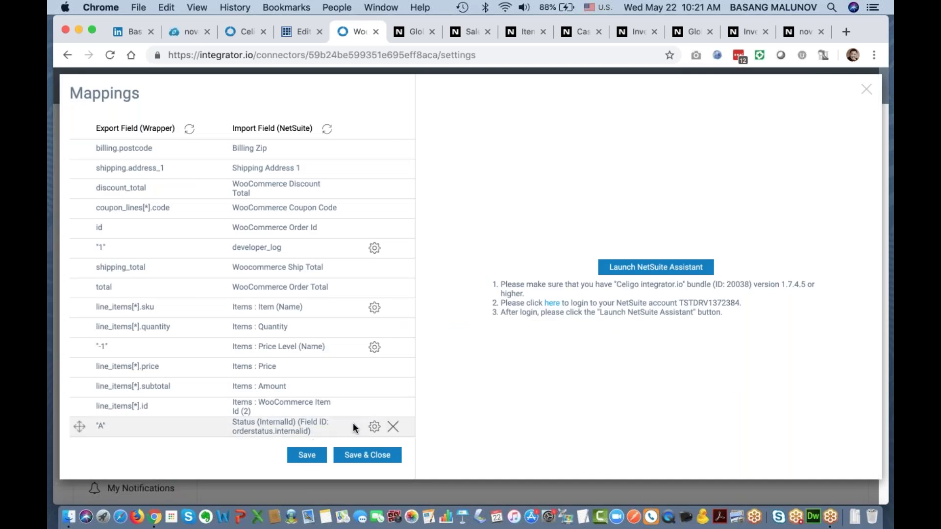
pyautogui.click(865, 92)
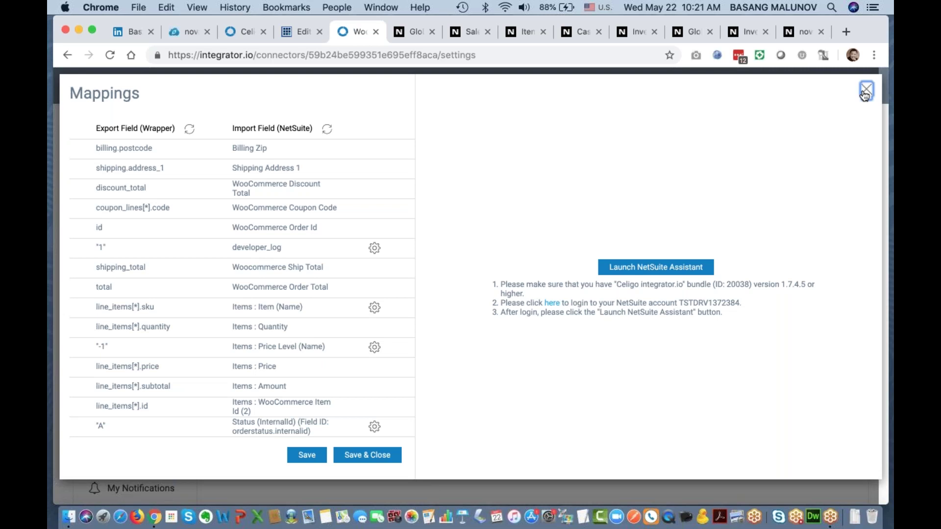
pyautogui.click(865, 92)
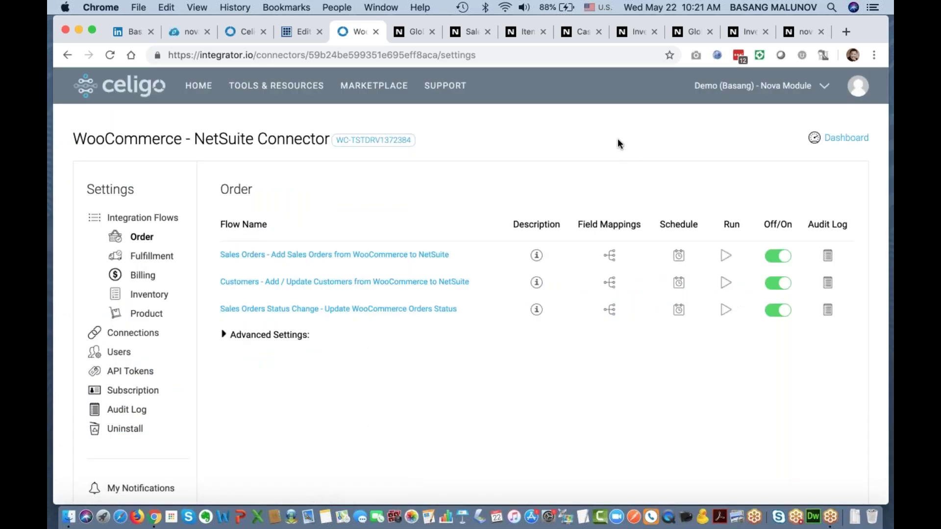
# Reopen the WooCommerce Orders Import's import mapping and examine the payment_method lookup settings, including the default lookup value options
pyautogui.click(610, 256)
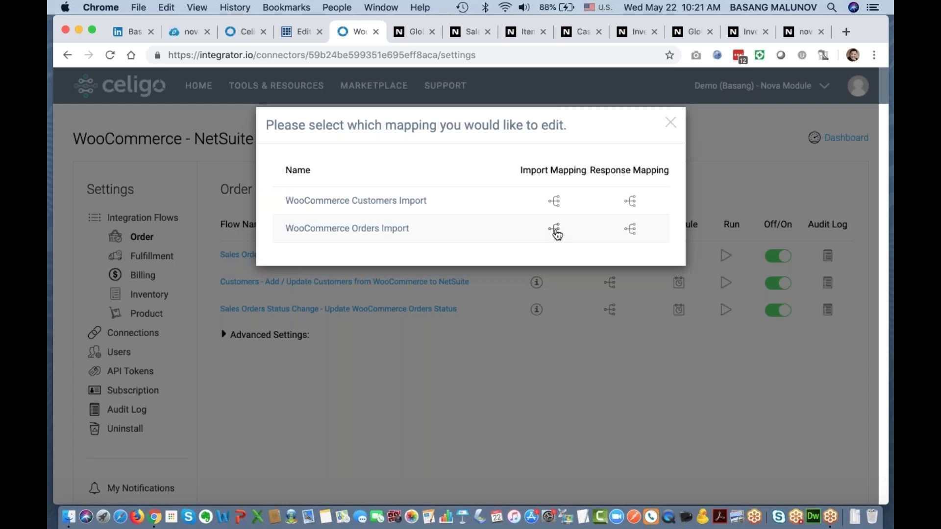
pyautogui.click(555, 232)
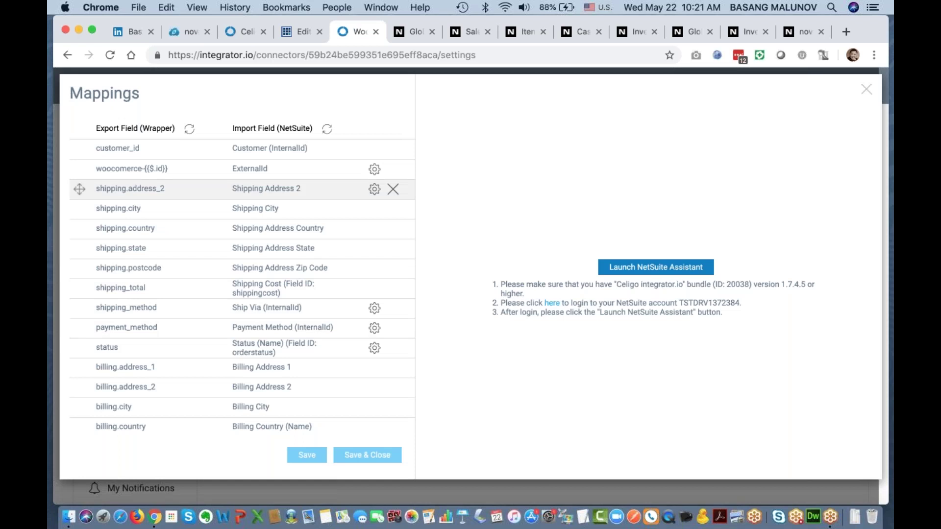
pyautogui.click(375, 329)
pyautogui.scroll(-2, 320, 417)
pyautogui.scroll(-1, 320, 420)
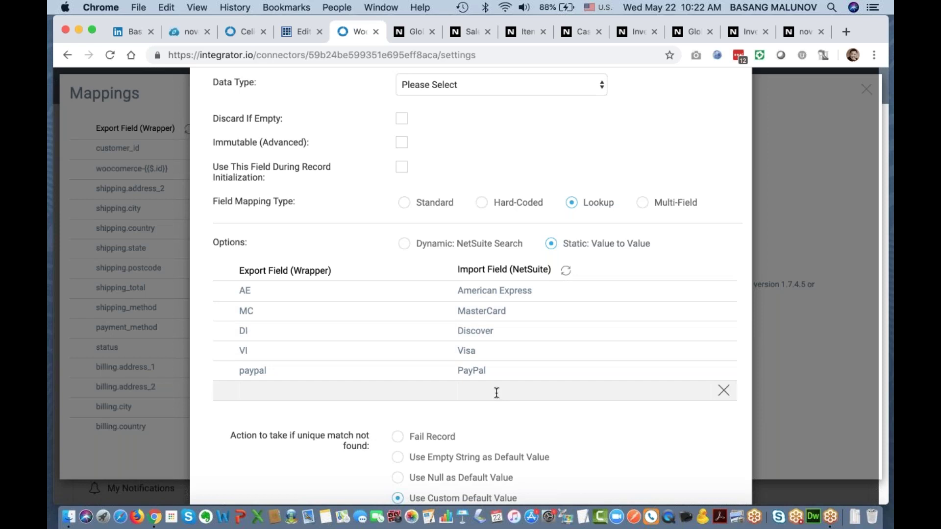
pyautogui.scroll(-3, 497, 392)
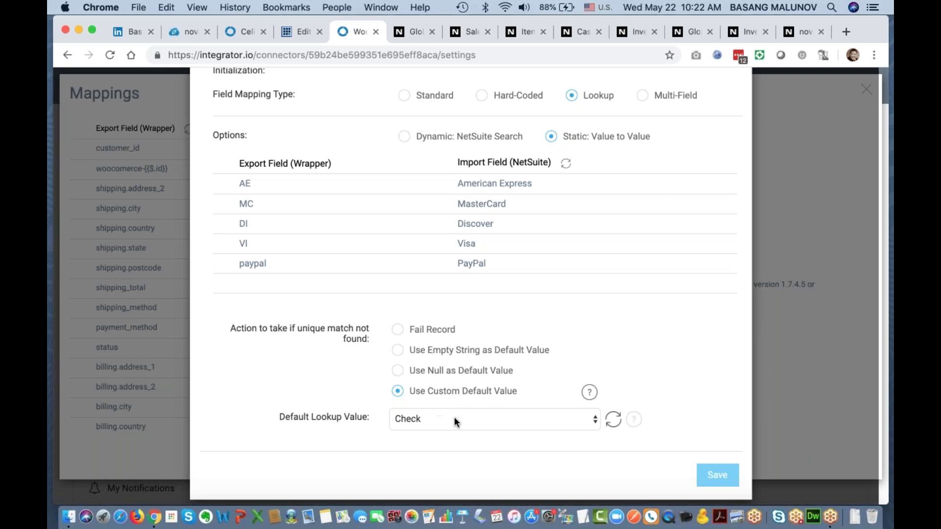
pyautogui.click(431, 419)
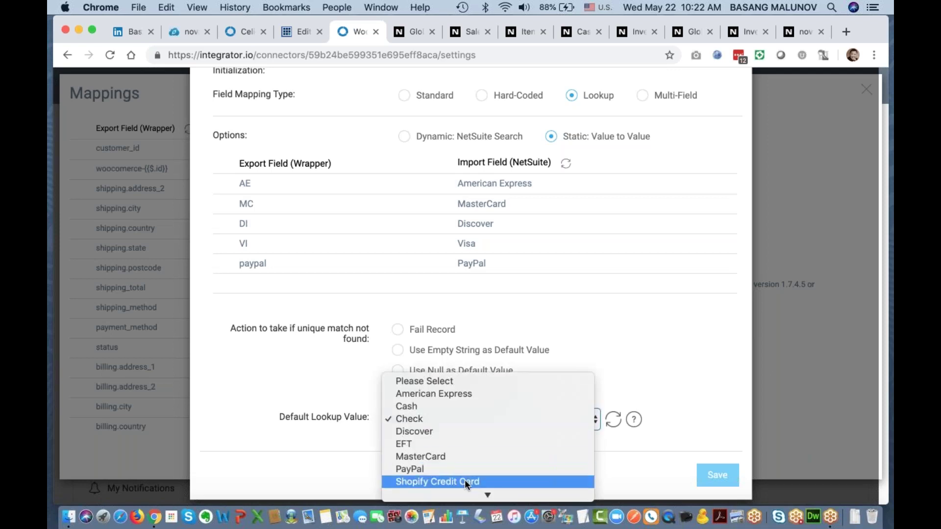
pyautogui.scroll(-1, 465, 480)
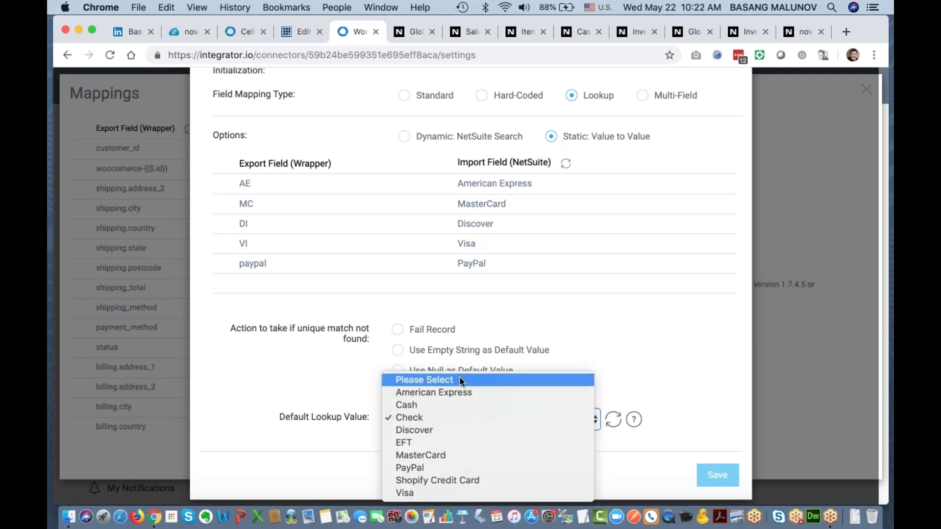
pyautogui.click(338, 385)
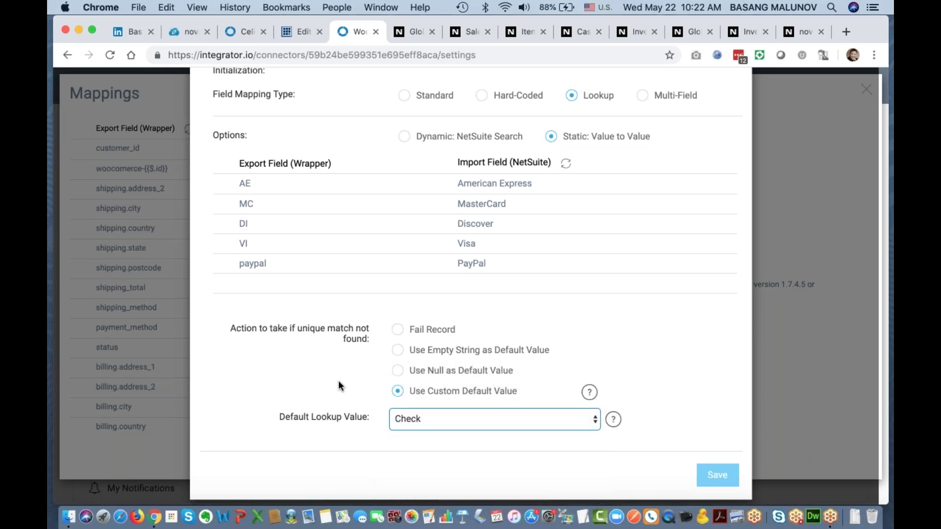
pyautogui.scroll(5, 338, 381)
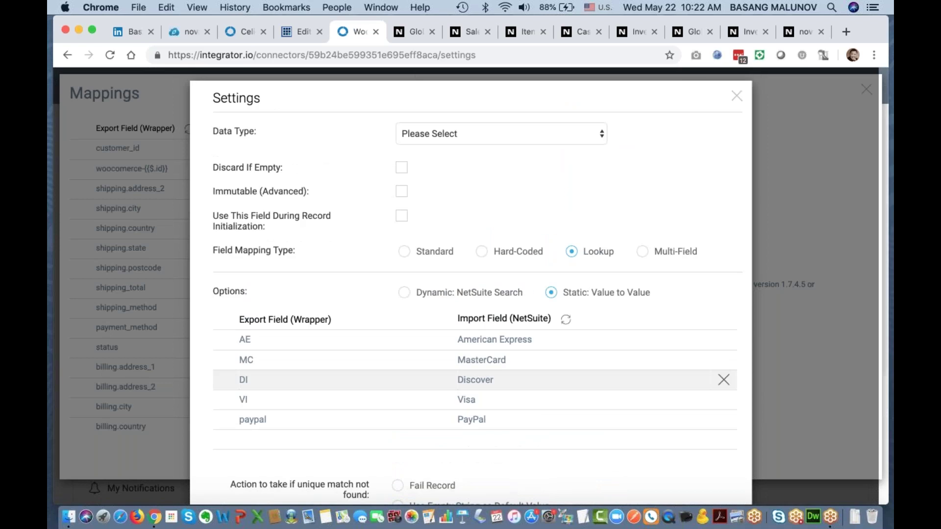
# Browse the functions offered by the Multi-Field mapping type for payment_method, then return to Lookup with Static: Value to Value
pyautogui.click(643, 252)
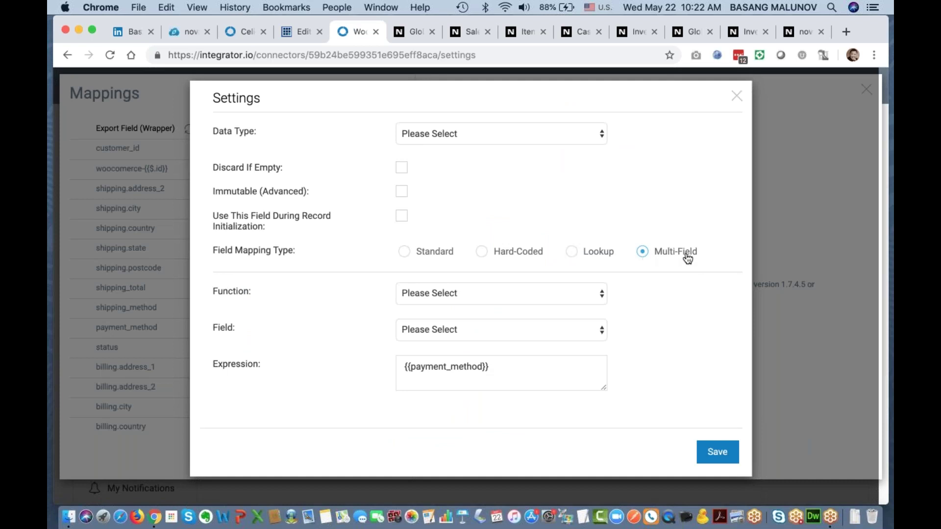
pyautogui.click(502, 294)
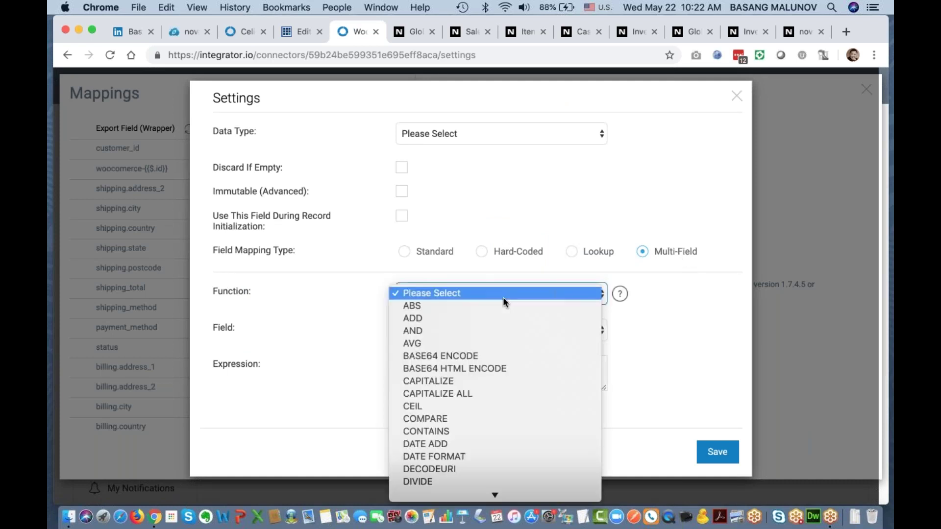
pyautogui.scroll(-3, 509, 405)
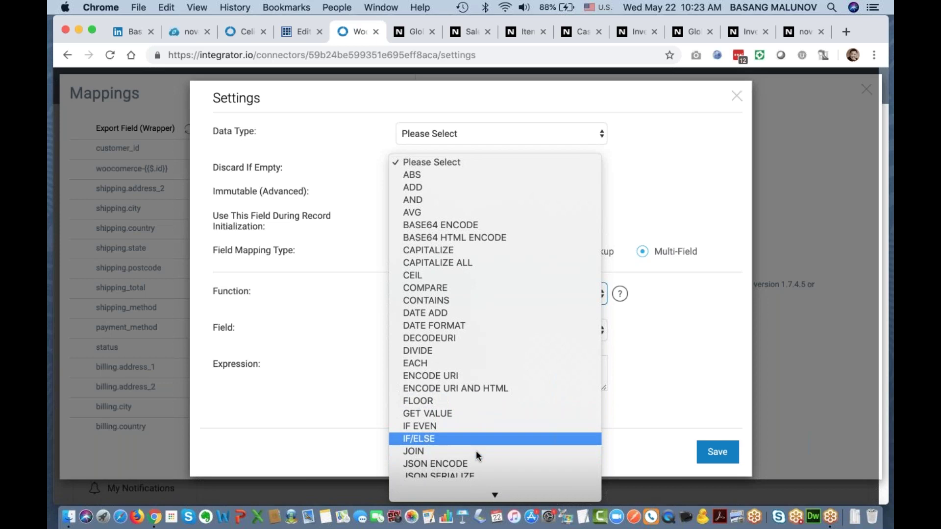
pyautogui.scroll(-5, 476, 451)
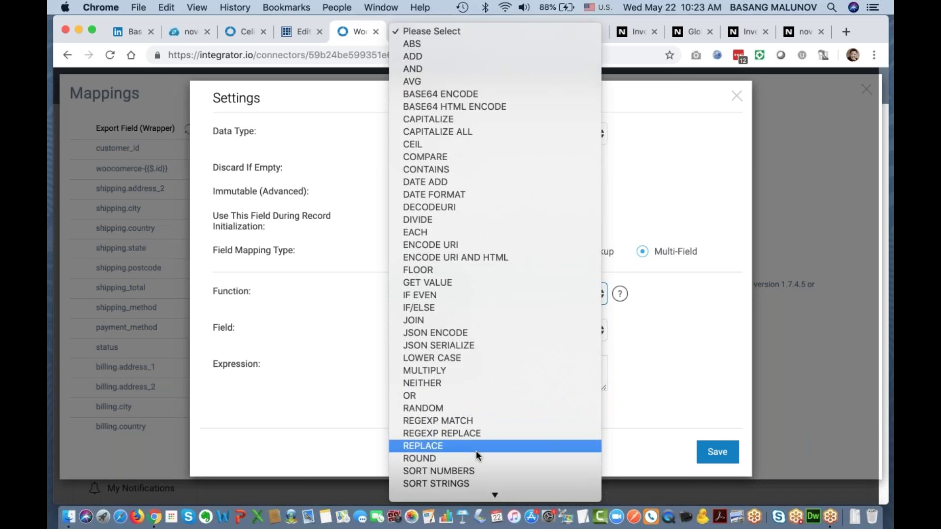
pyautogui.click(327, 331)
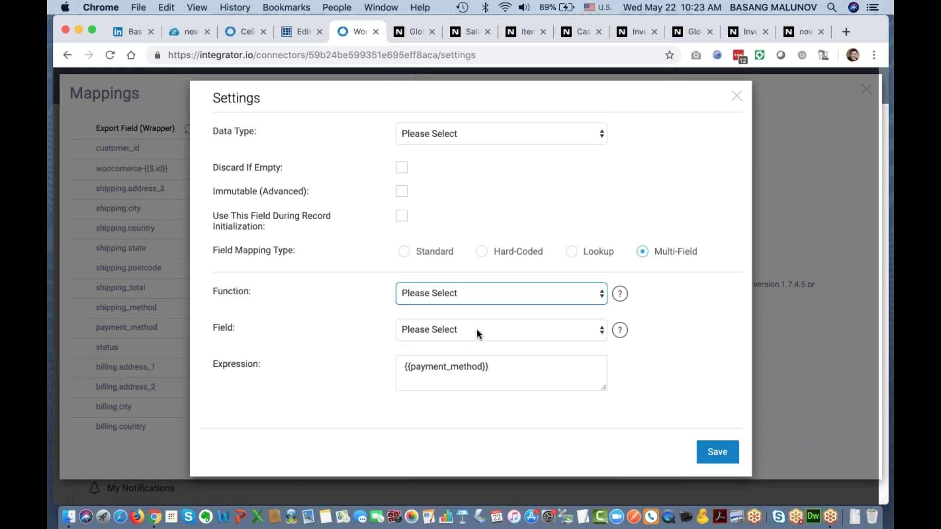
pyautogui.click(572, 252)
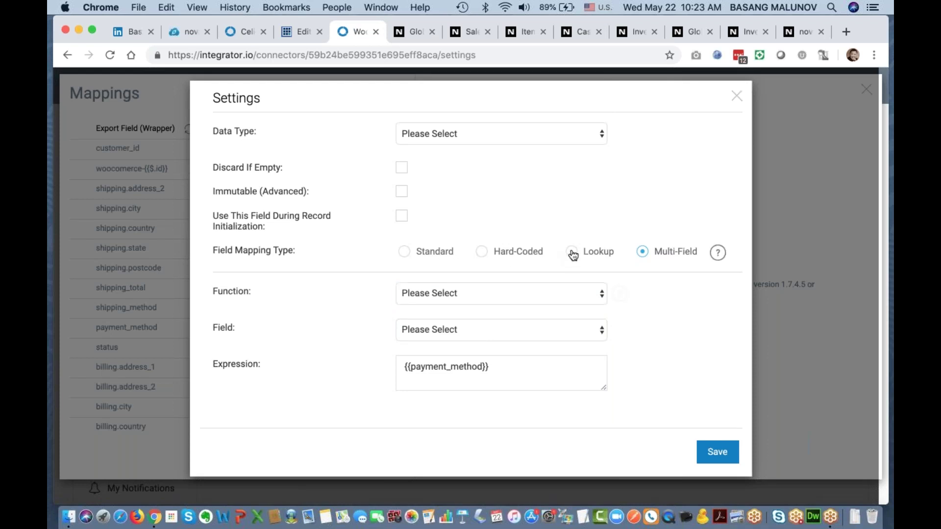
pyautogui.click(571, 252)
pyautogui.click(567, 293)
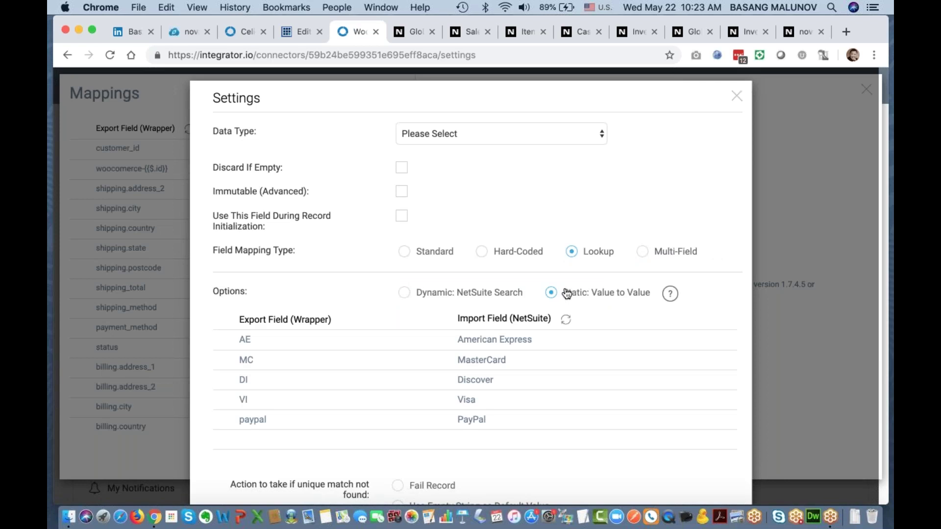
# Switch the payment_method lookup to Dynamic: NetSuite Search, examine its options, and close the settings and mappings without saving
pyautogui.click(404, 293)
pyautogui.scroll(-3, 468, 398)
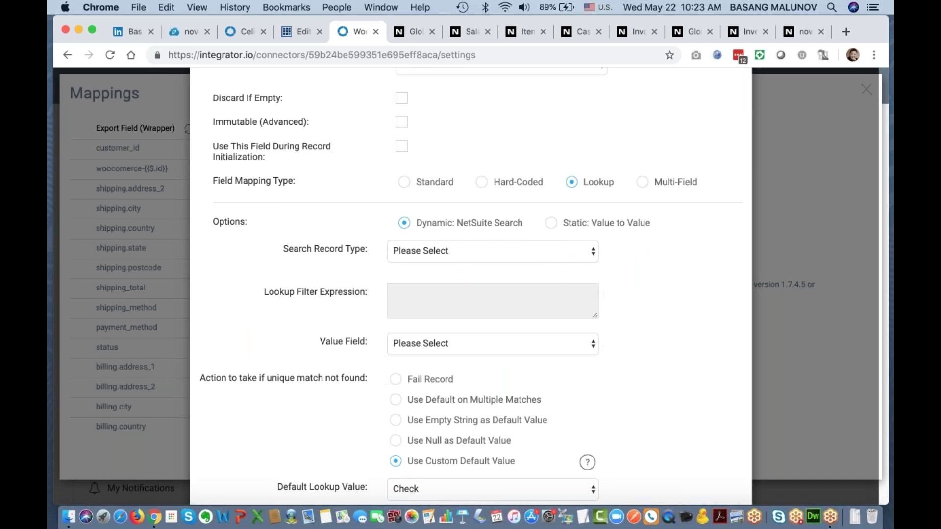
pyautogui.scroll(3, 471, 294)
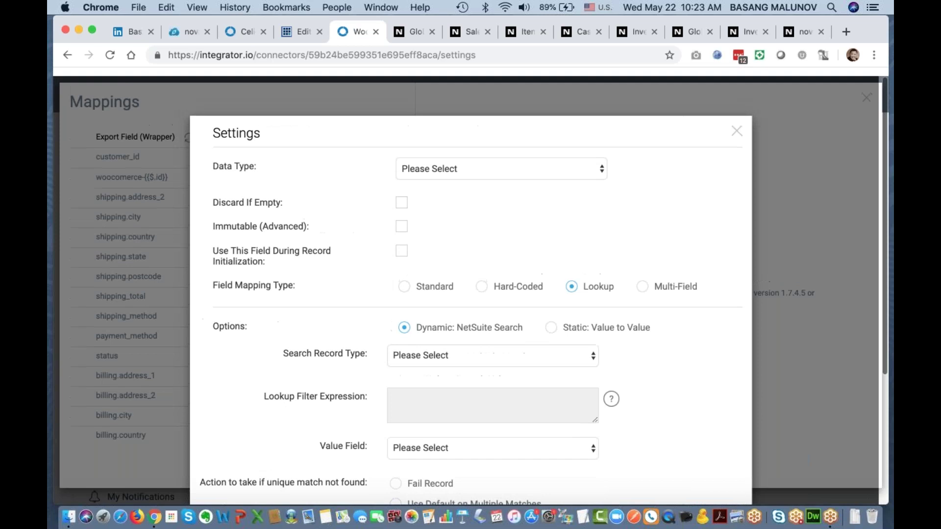
pyautogui.click(737, 123)
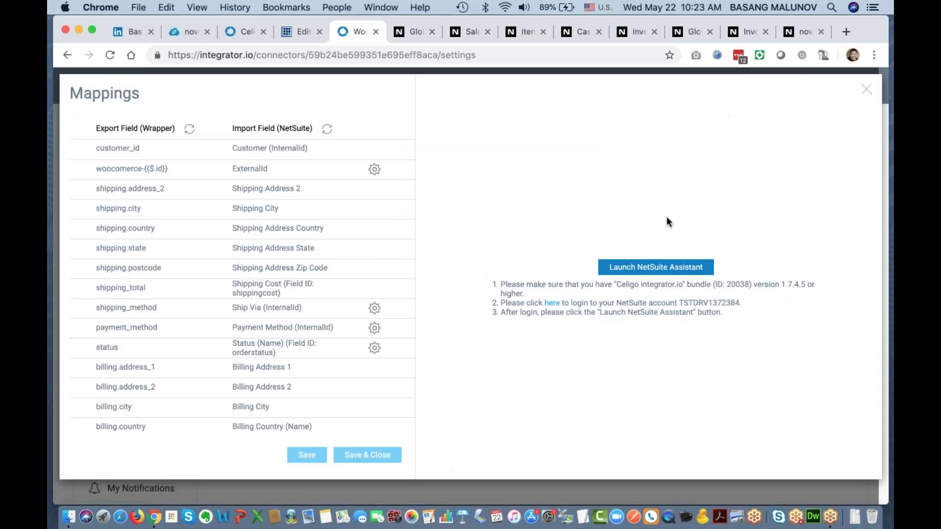
pyautogui.click(865, 90)
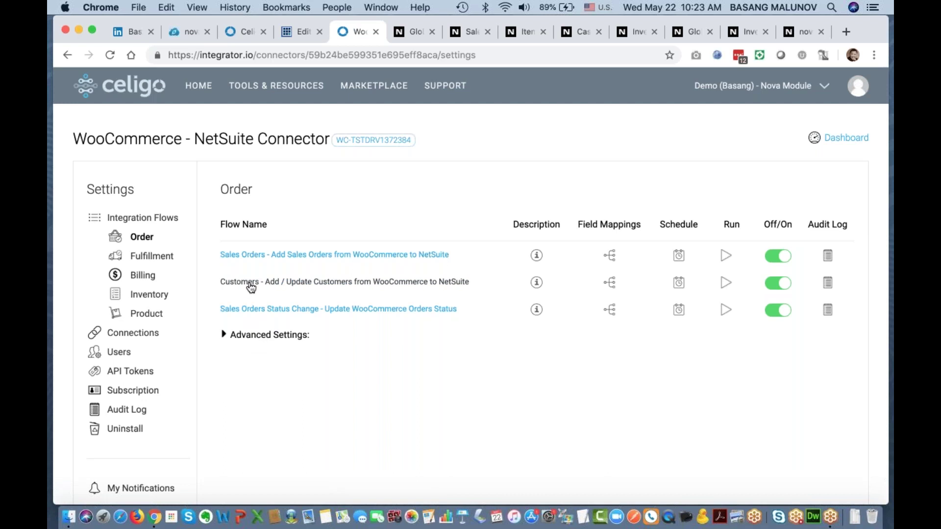
# Switch to the NetSuite sales order and review its related fulfillments and invoices
pyautogui.click(410, 31)
pyautogui.click(469, 32)
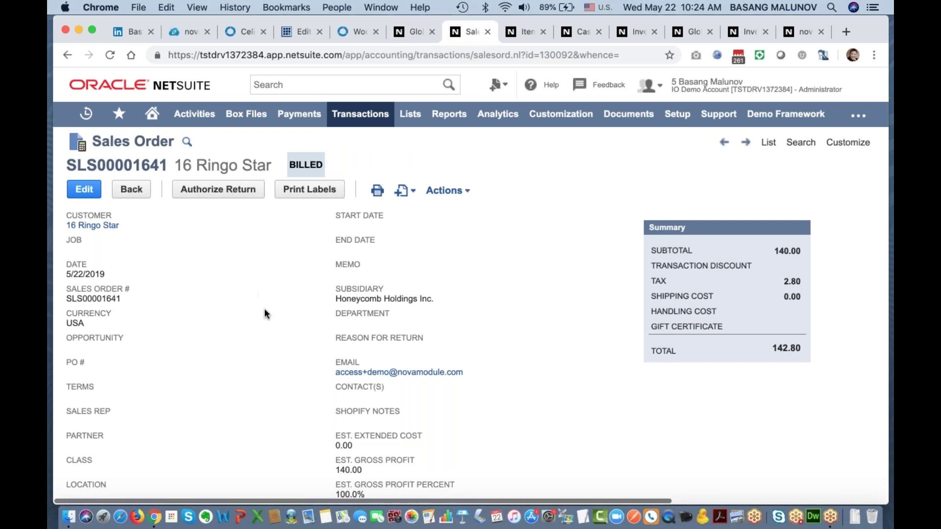
pyautogui.scroll(-5, 265, 314)
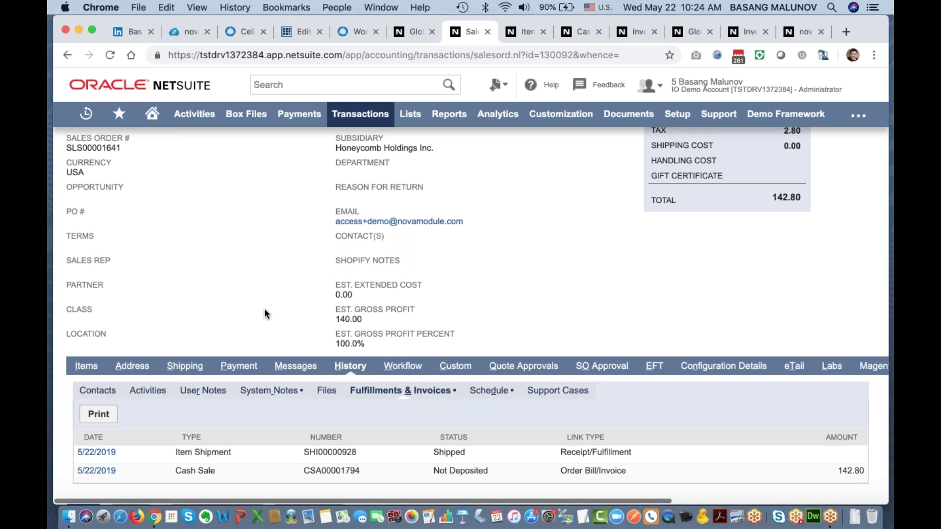
pyautogui.scroll(5, 265, 313)
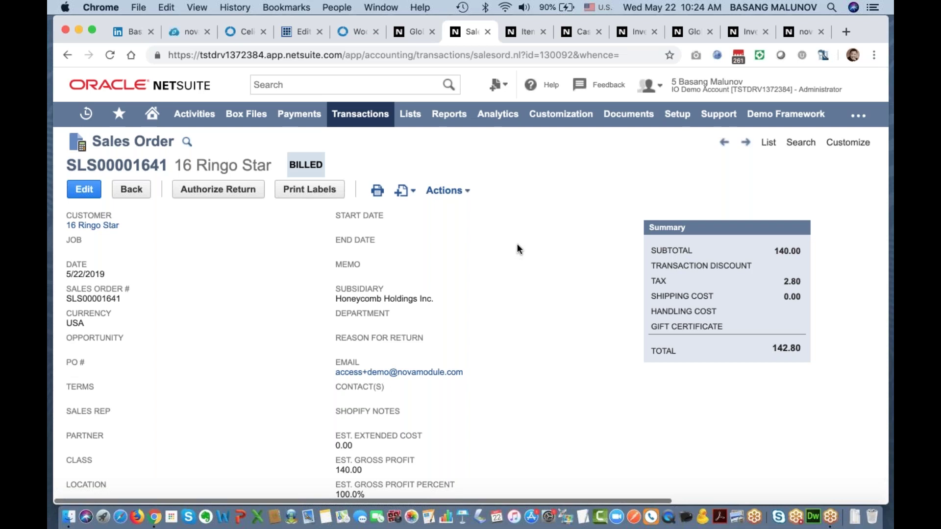
# Open the NetSuite item shipment created from the sales order and examine its items and shipment status
pyautogui.click(524, 31)
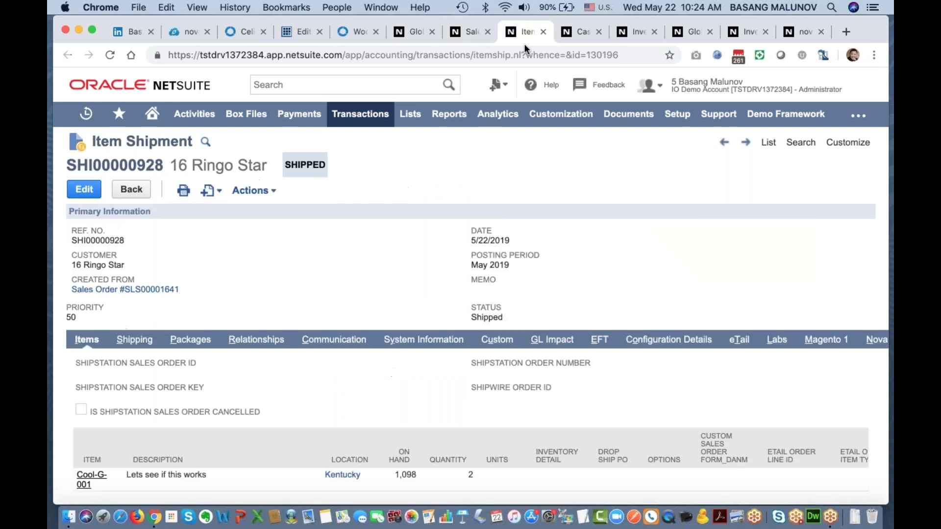
pyautogui.scroll(-2, 510, 226)
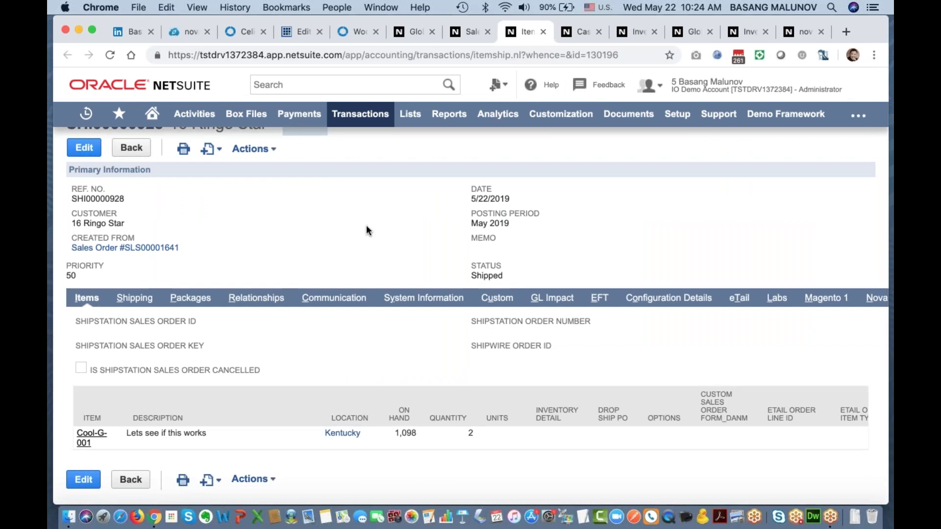
pyautogui.scroll(2, 366, 227)
pyautogui.moveTo(92, 142); pyautogui.dragTo(191, 143)
pyautogui.click(231, 247)
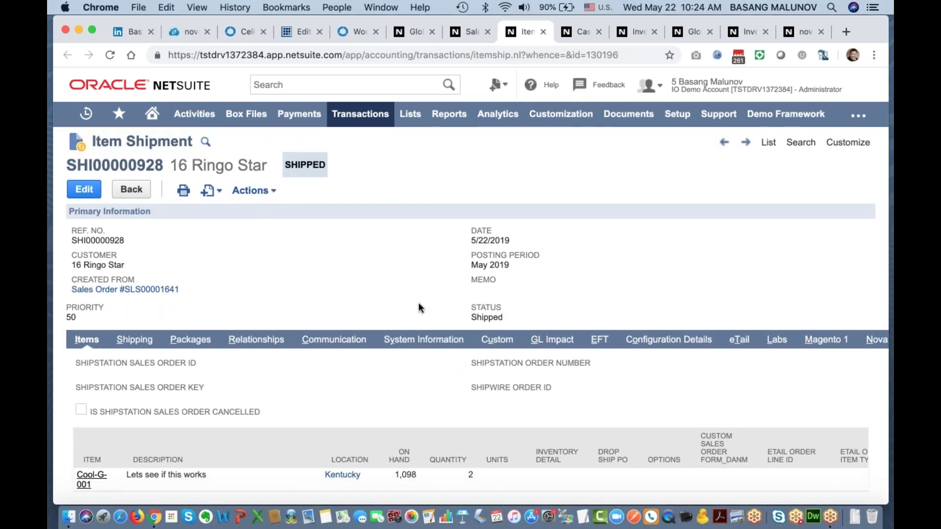
pyautogui.moveTo(469, 318); pyautogui.dragTo(521, 316)
pyautogui.click(521, 315)
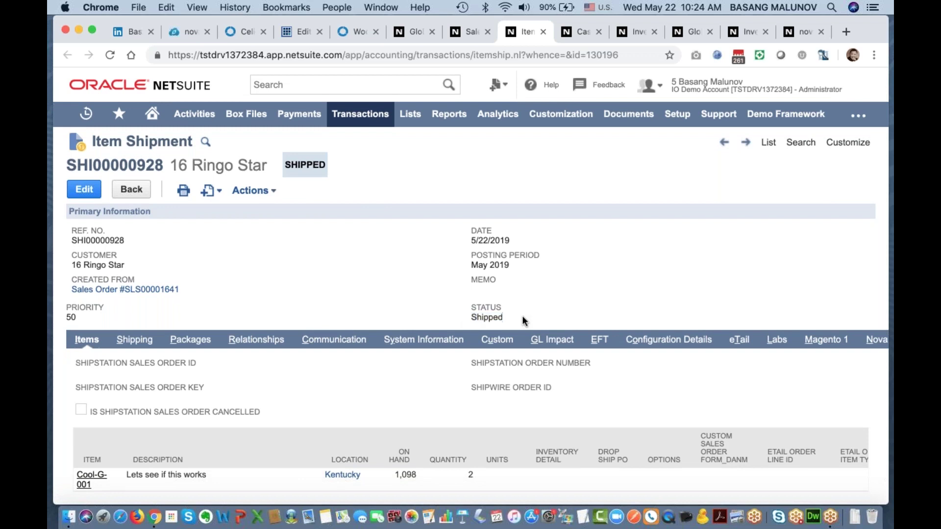
# Examine the item shipment's package tracking number, shipping carrier and shipping method
pyautogui.click(190, 345)
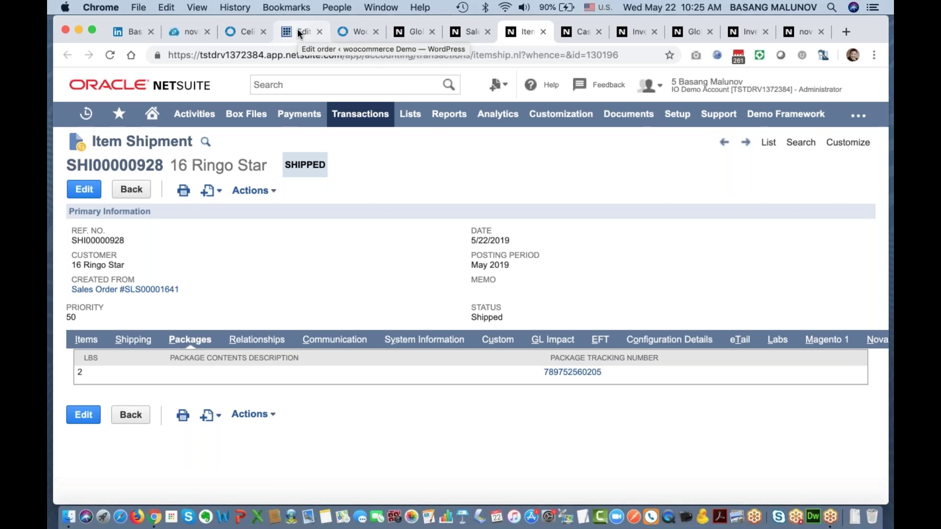
pyautogui.click(132, 339)
pyautogui.scroll(-3, 291, 395)
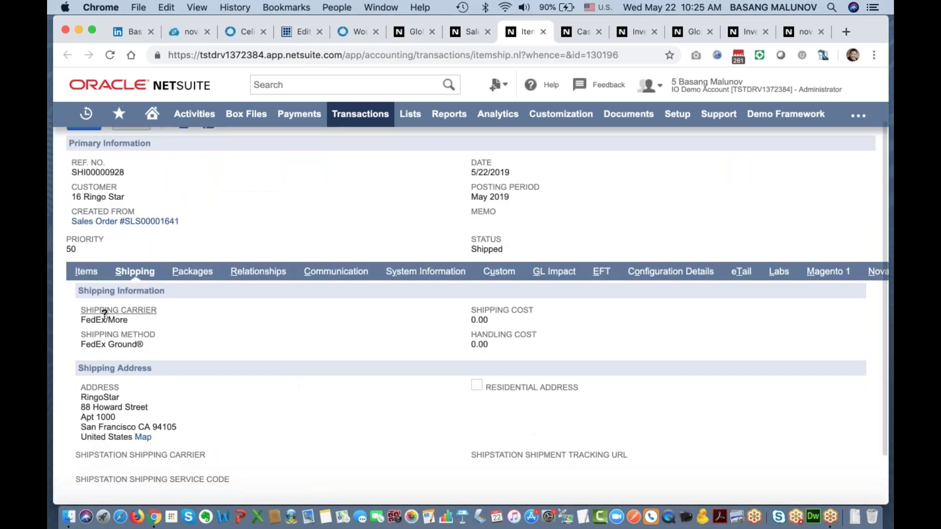
pyautogui.moveTo(86, 346); pyautogui.dragTo(157, 343)
pyautogui.click(157, 343)
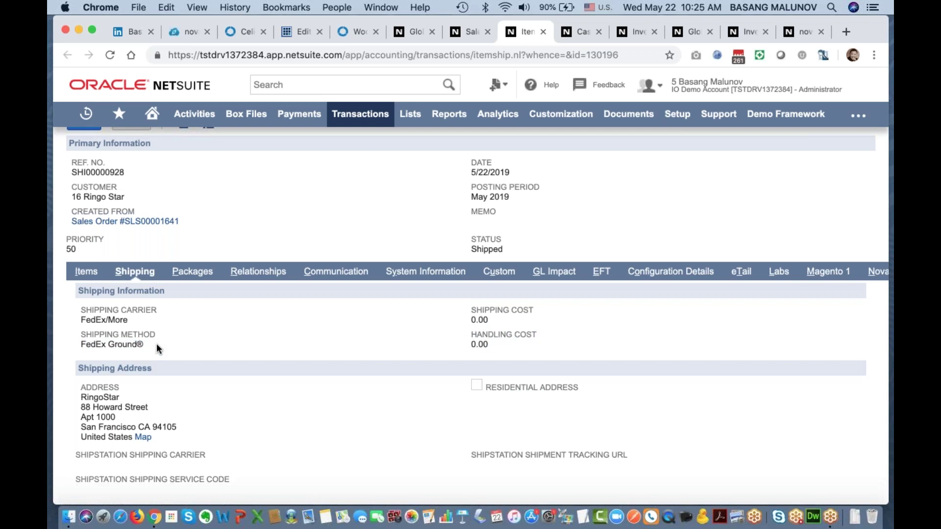
pyautogui.scroll(3, 156, 343)
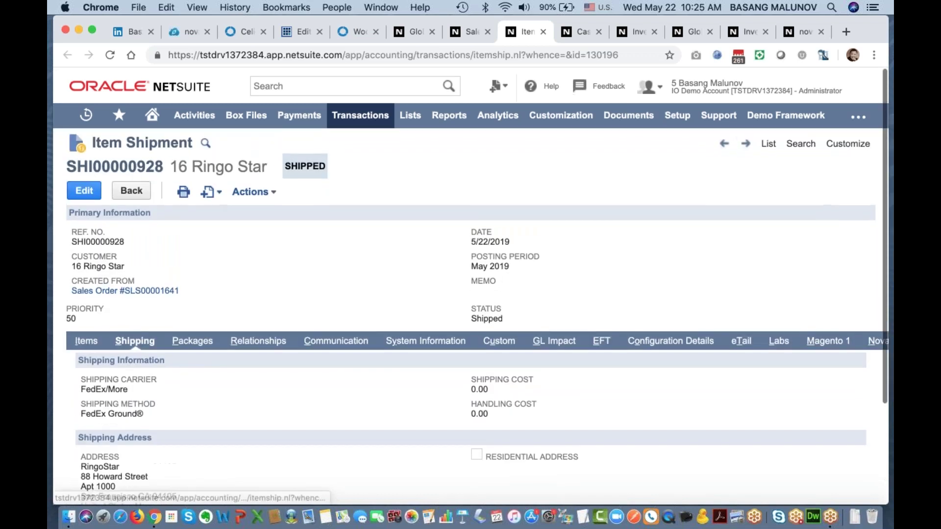
# Return to the connector settings and examine the Fulfillment flow's mappings and the Shipping Method static lookup, then close both
pyautogui.click(354, 29)
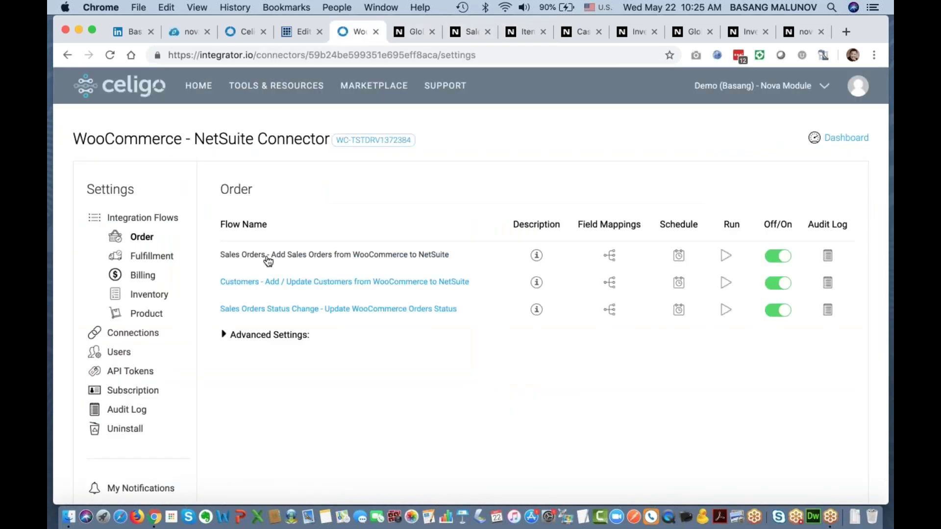
pyautogui.click(136, 262)
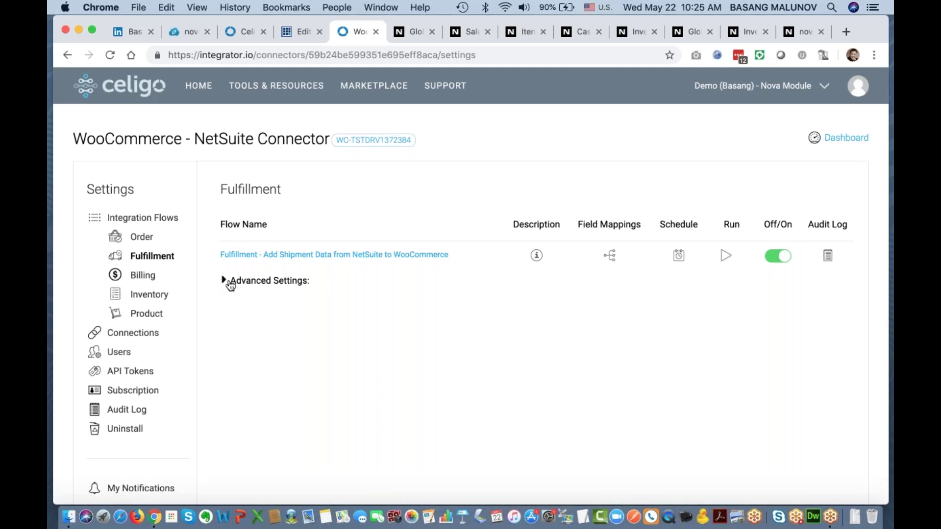
pyautogui.click(610, 256)
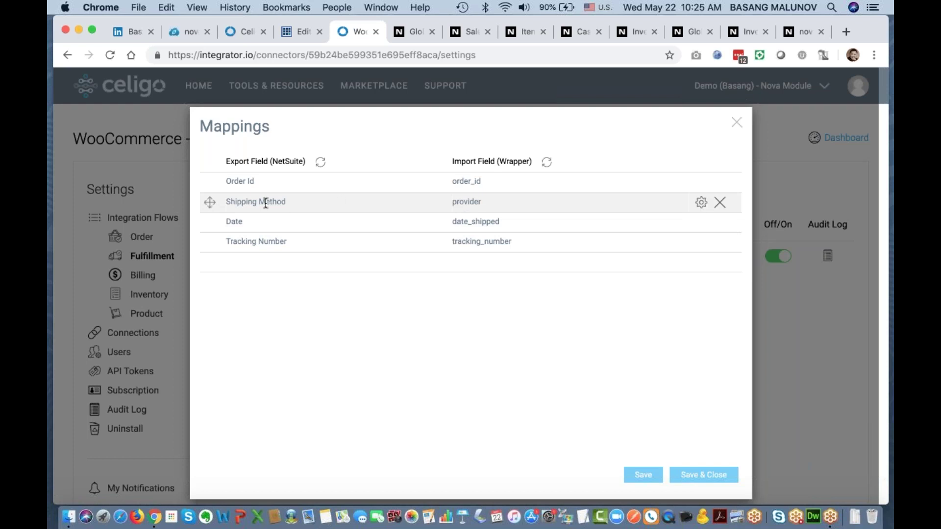
pyautogui.click(702, 203)
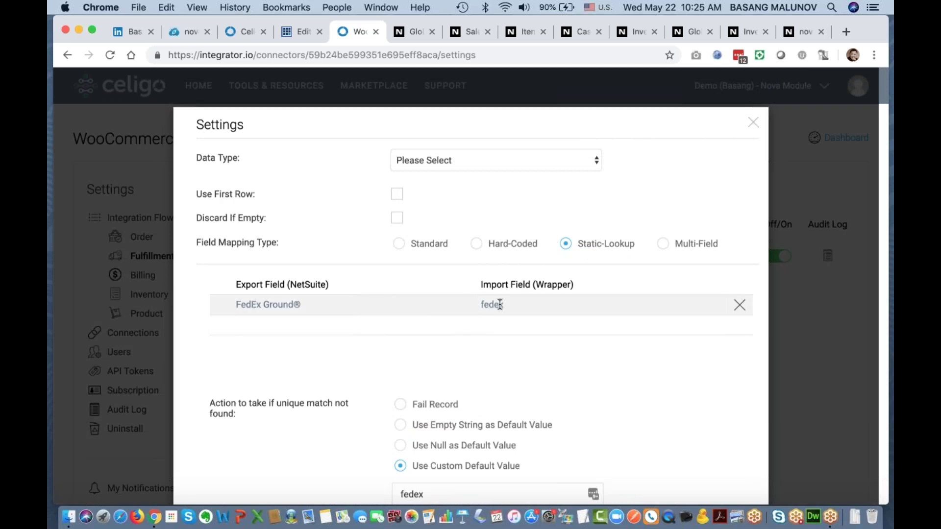
pyautogui.click(752, 123)
pyautogui.click(737, 122)
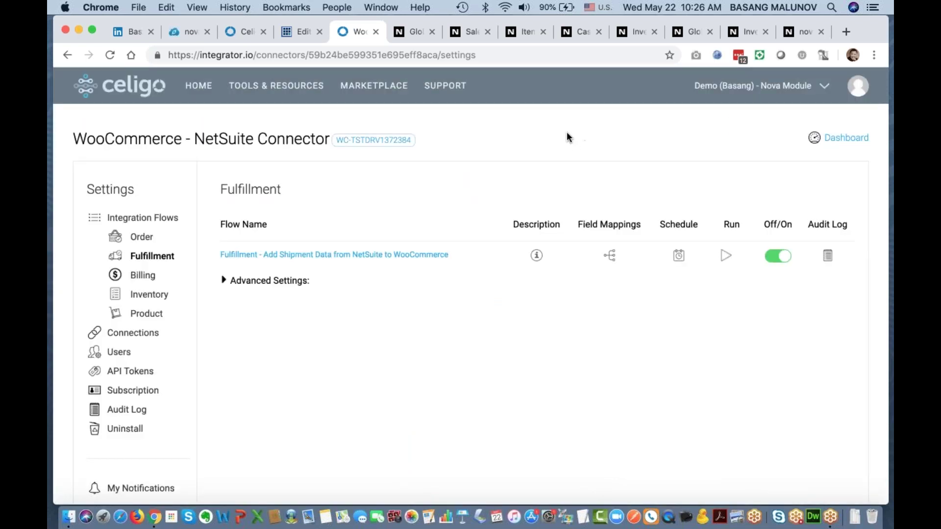
# Switch to the WooCommerce order and examine the carrier and tracking number under Shipment Tracking
pyautogui.click(296, 33)
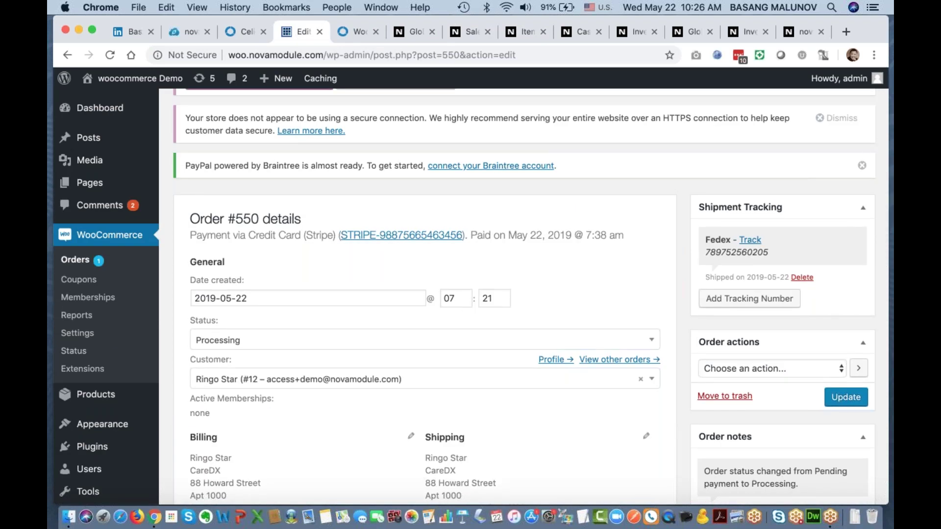
pyautogui.scroll(-2, 708, 192)
pyautogui.moveTo(706, 195); pyautogui.dragTo(728, 195)
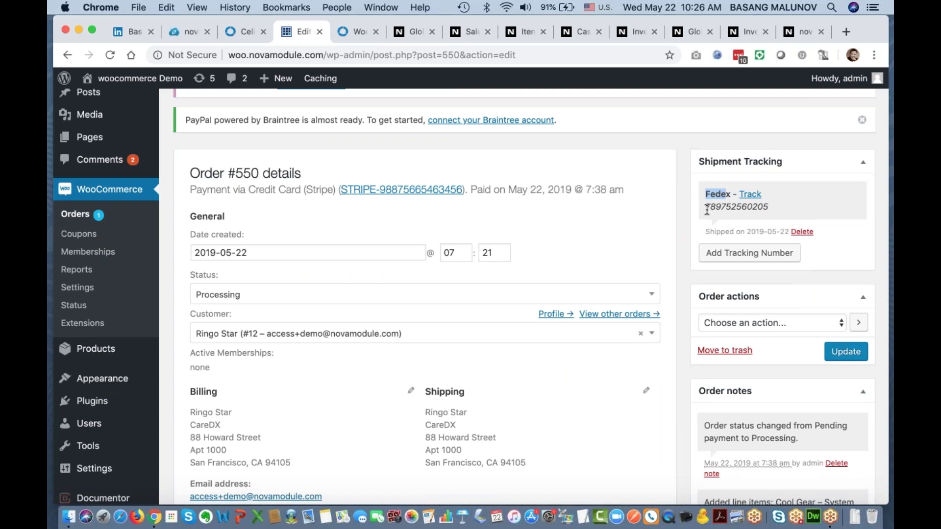
pyautogui.moveTo(705, 208); pyautogui.dragTo(775, 211)
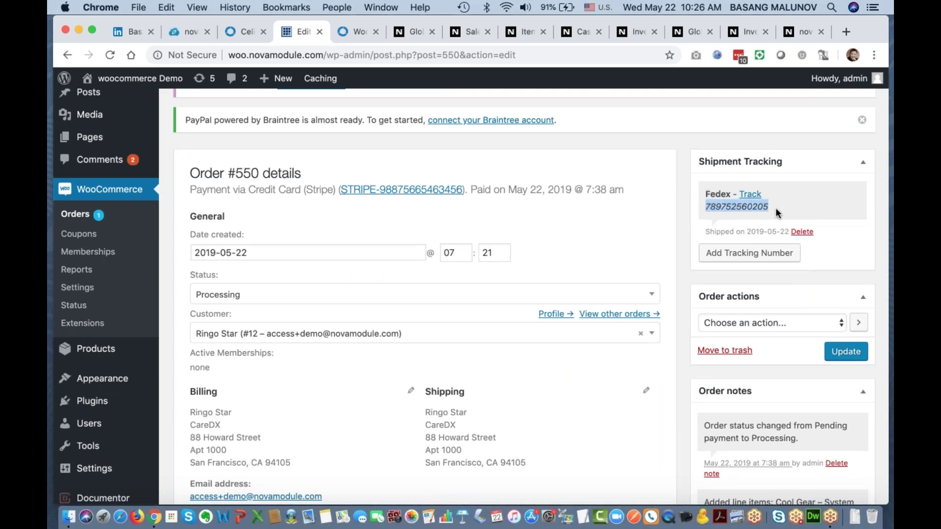
pyautogui.click(775, 210)
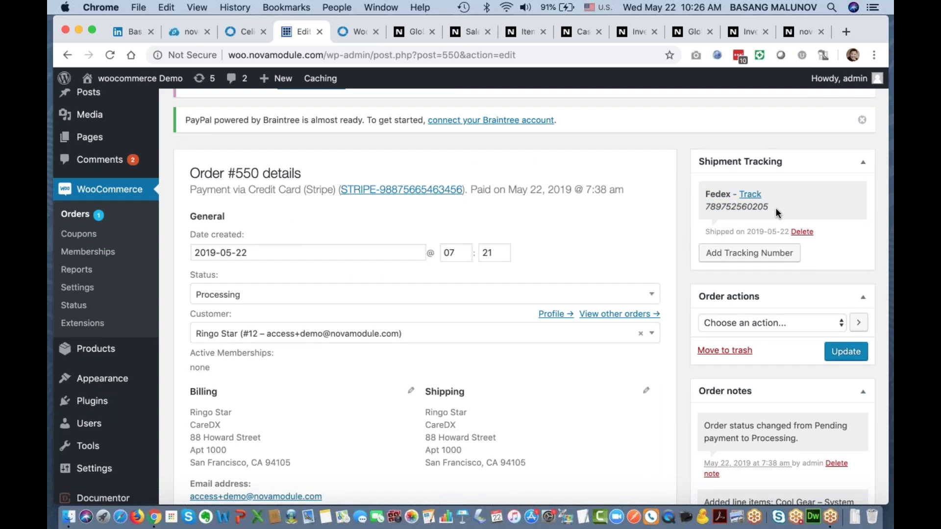
pyautogui.scroll(-1, 776, 211)
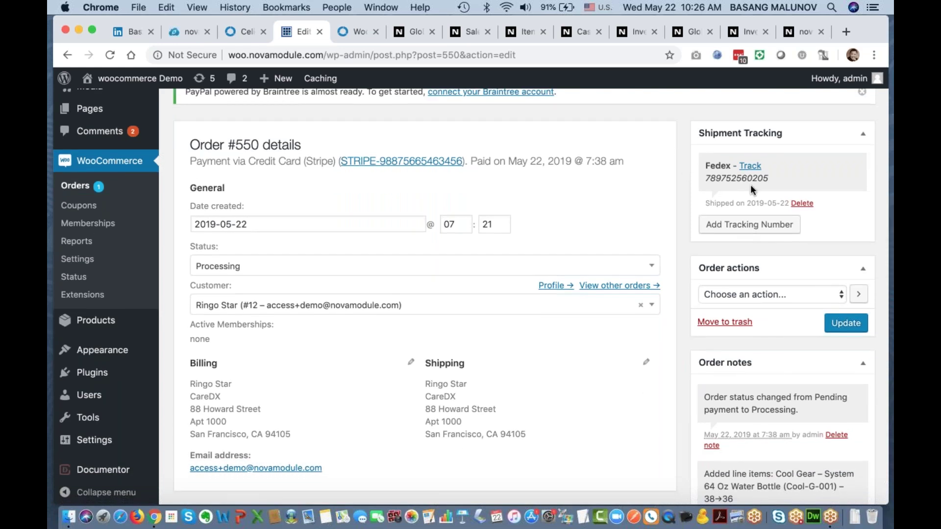
pyautogui.moveTo(706, 178); pyautogui.dragTo(779, 182)
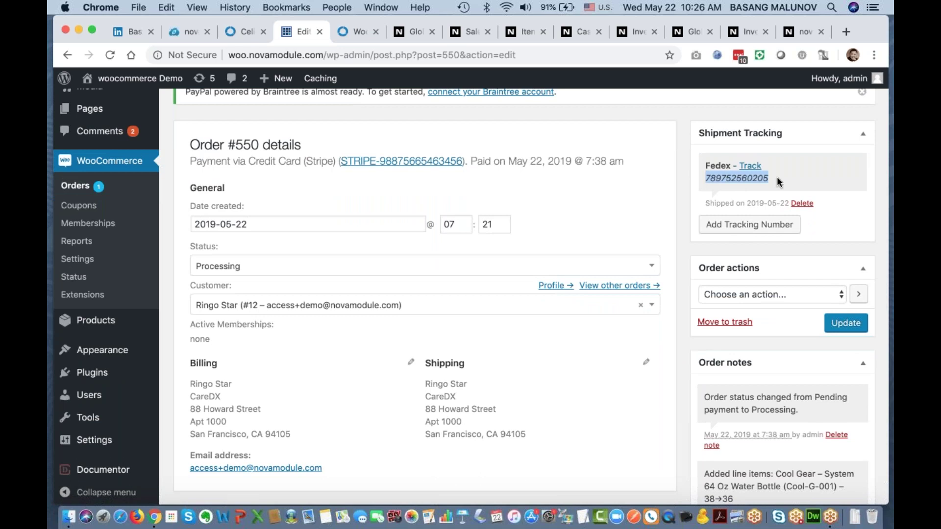
pyautogui.click(779, 183)
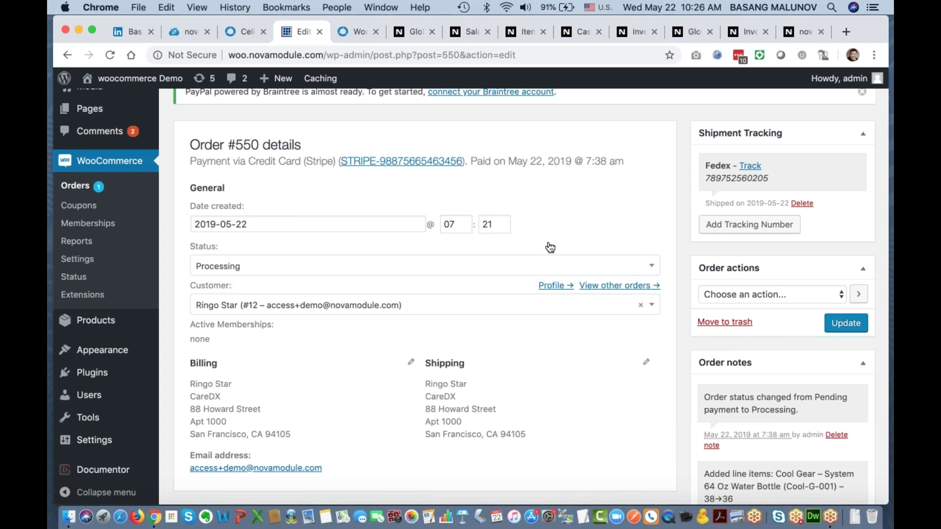
pyautogui.scroll(1, 550, 247)
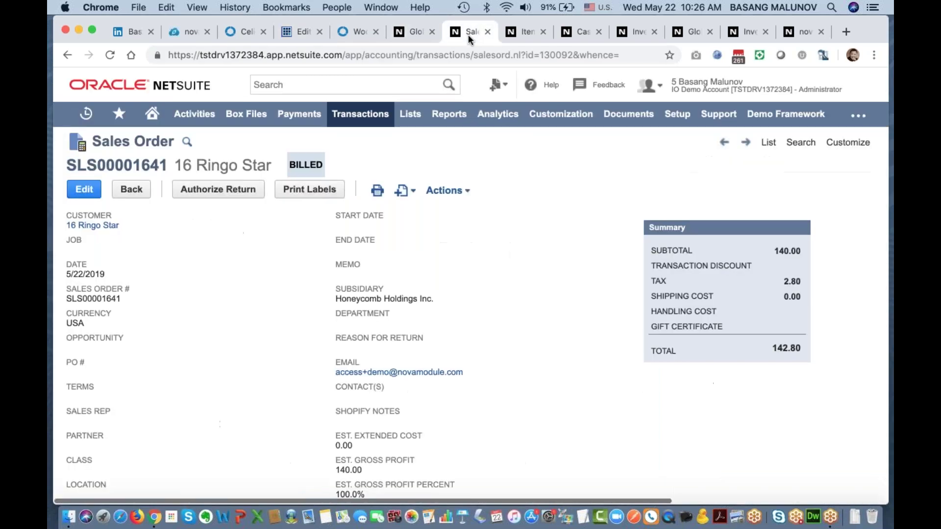
# Return to the NetSuite sales order and check its billing status, payment method and payment events
pyautogui.doubleClick(291, 165)
pyautogui.click(348, 166)
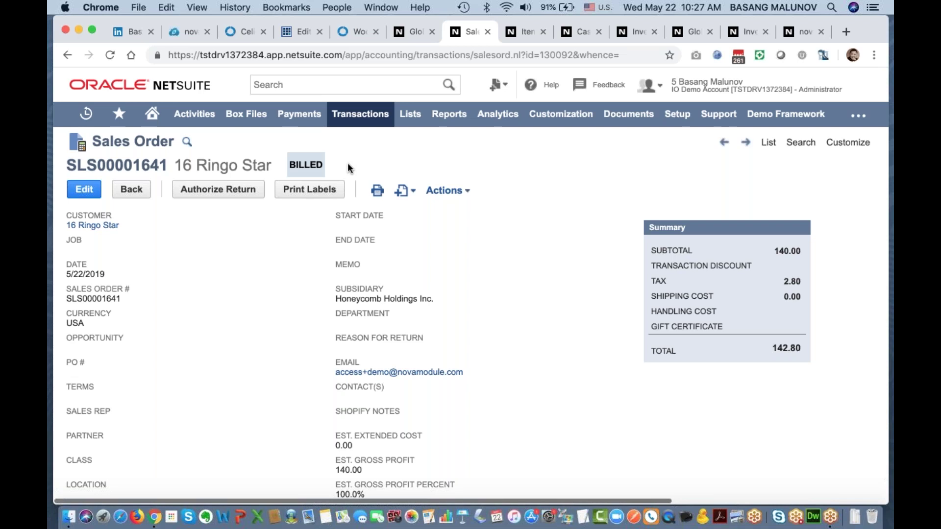
pyautogui.scroll(-5, 260, 361)
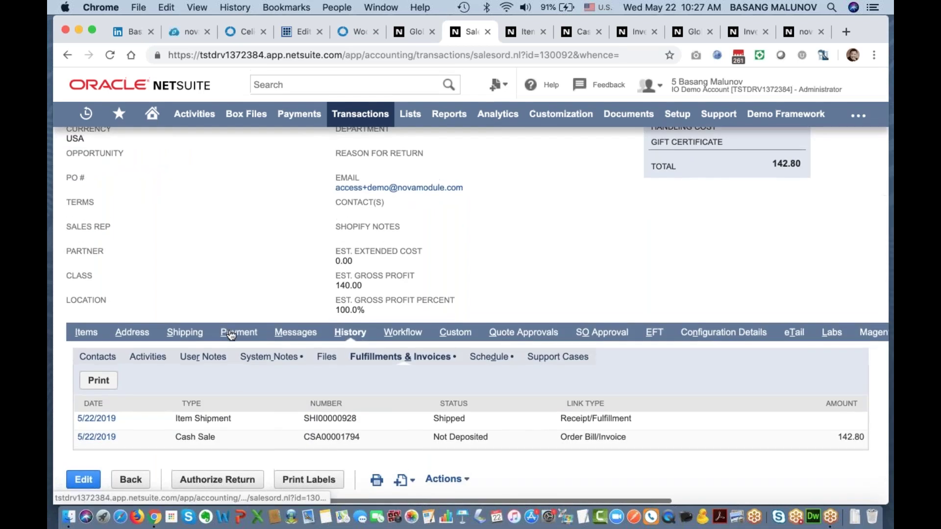
pyautogui.click(235, 336)
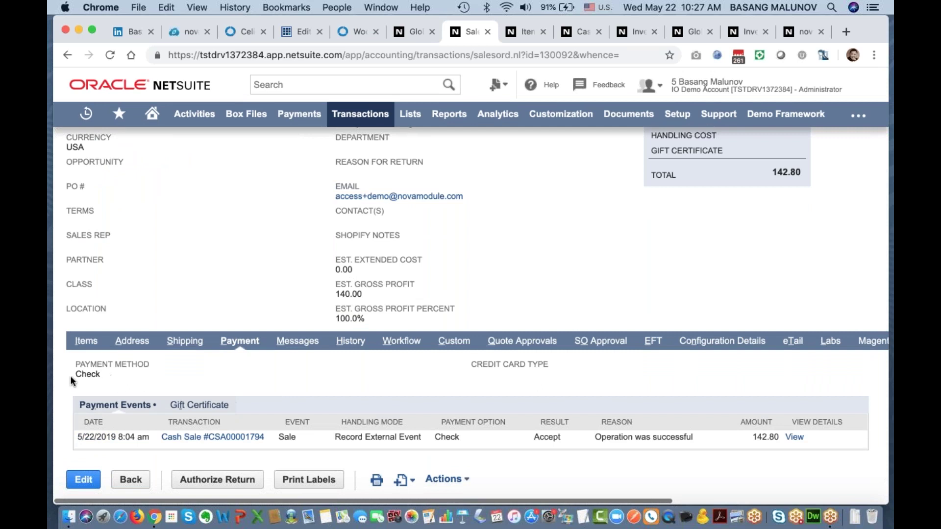
pyautogui.moveTo(77, 376); pyautogui.dragTo(87, 375)
pyautogui.click(112, 379)
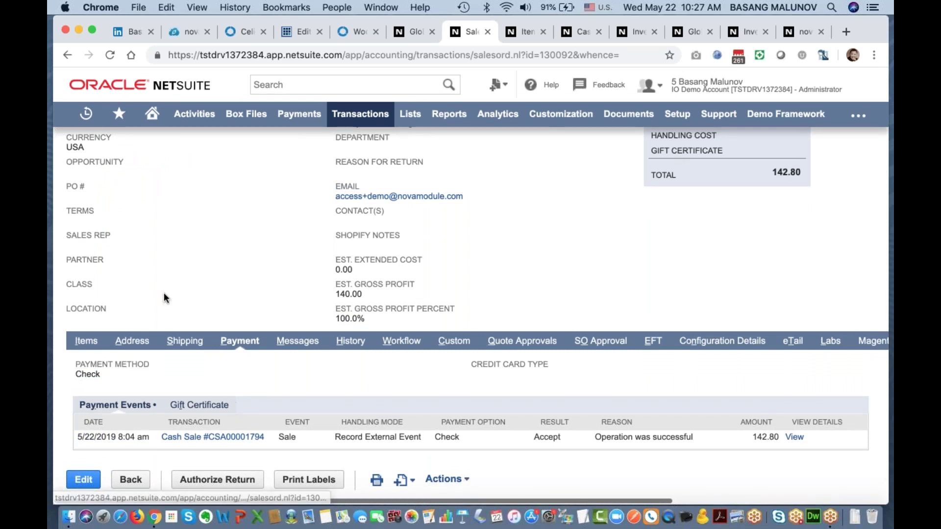
pyautogui.scroll(5, 163, 294)
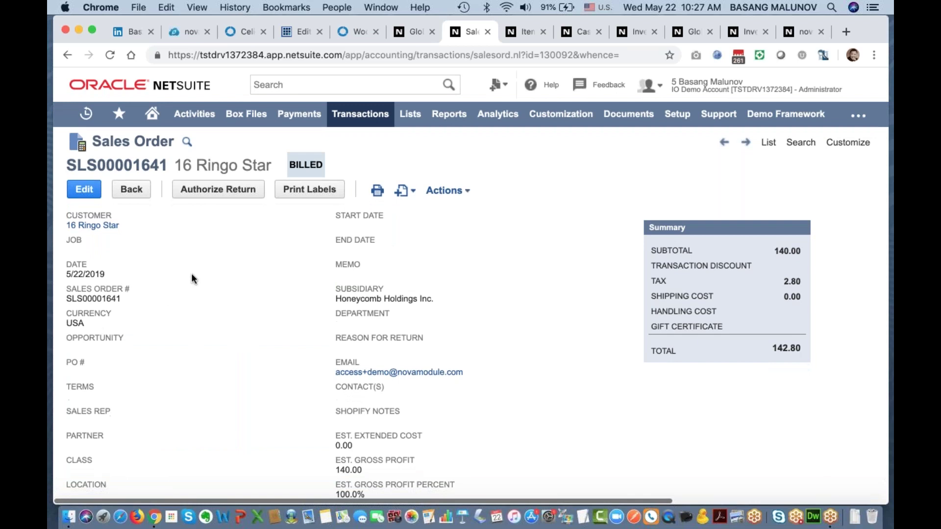
pyautogui.scroll(-5, 199, 335)
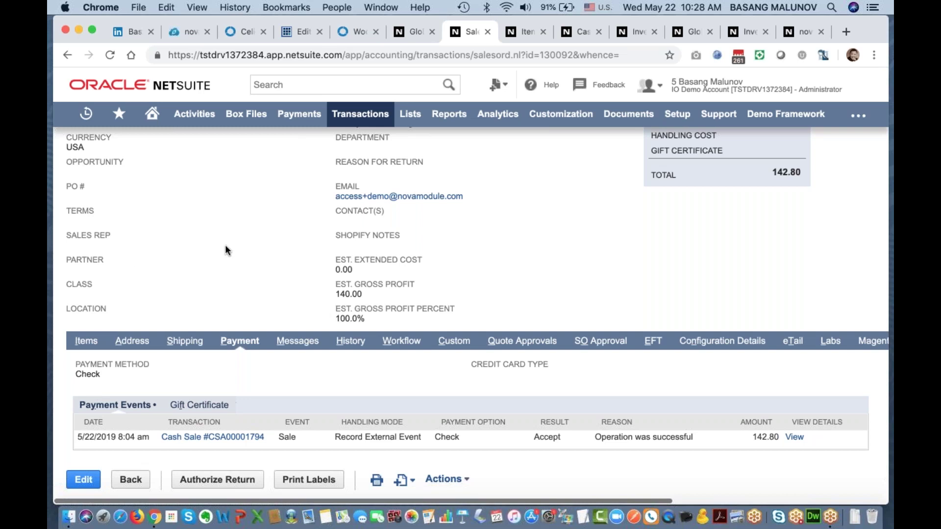
pyautogui.scroll(5, 225, 246)
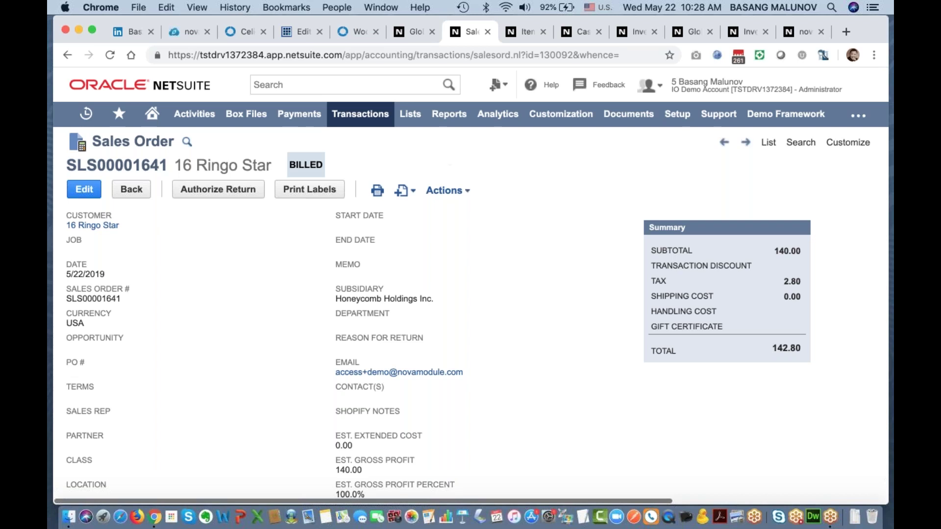
# Return to the connector settings and examine the Billing flows and their advanced auto-billing saved search and sales order status settings
pyautogui.click(354, 29)
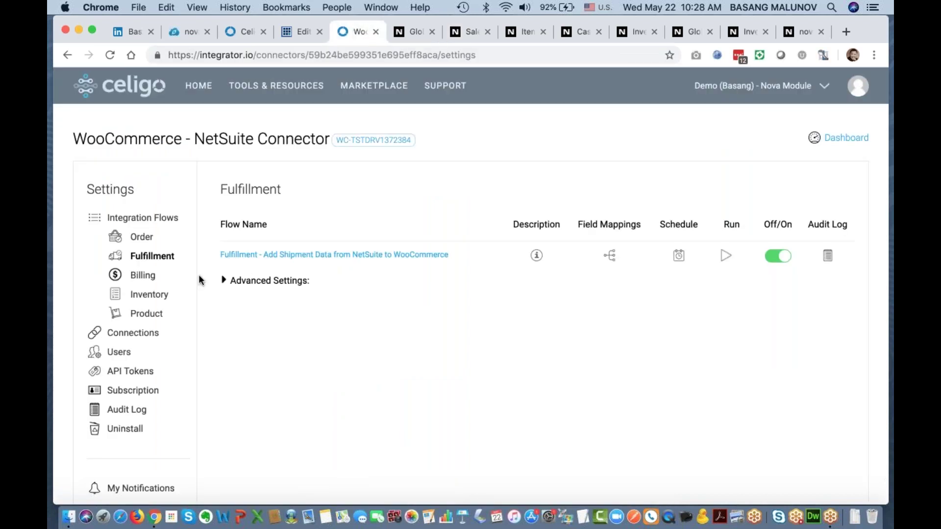
pyautogui.click(143, 275)
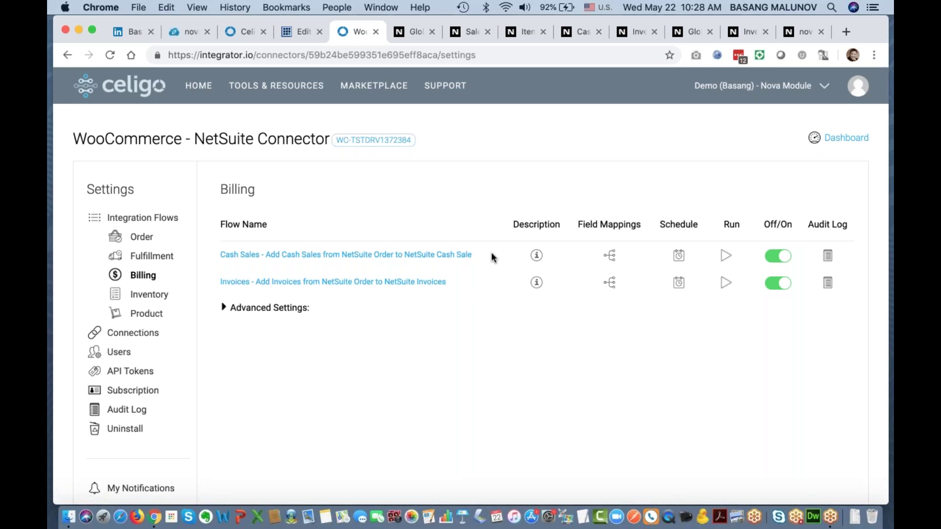
pyautogui.moveTo(487, 259); pyautogui.dragTo(455, 286)
pyautogui.click(235, 307)
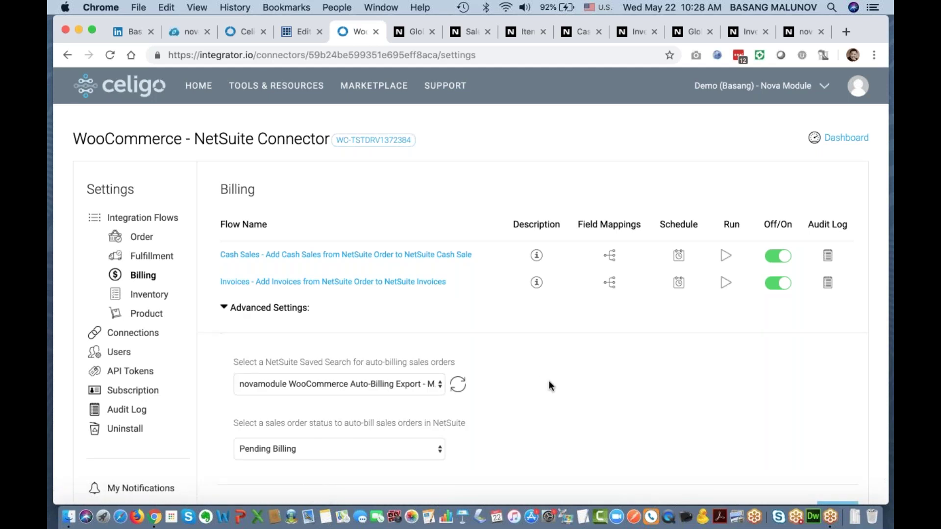
pyautogui.scroll(-3, 548, 380)
pyautogui.moveTo(383, 362)
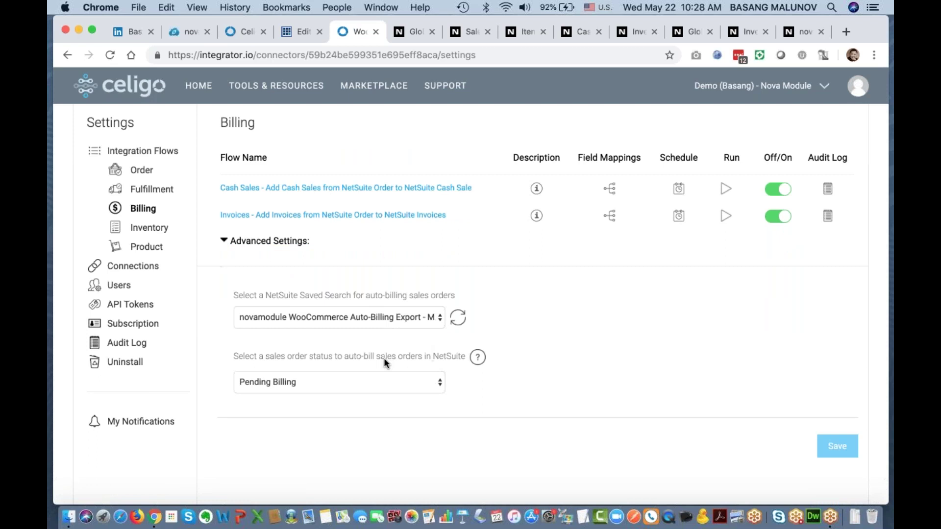
# Try Pending Fulfillment as the sales order status for auto-billing, then restore Pending Billing
pyautogui.click(317, 381)
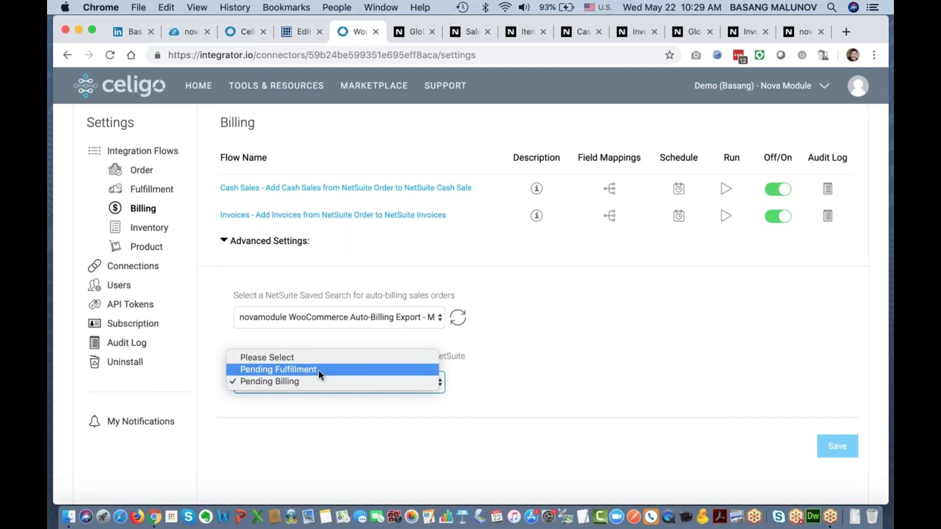
pyautogui.click(319, 370)
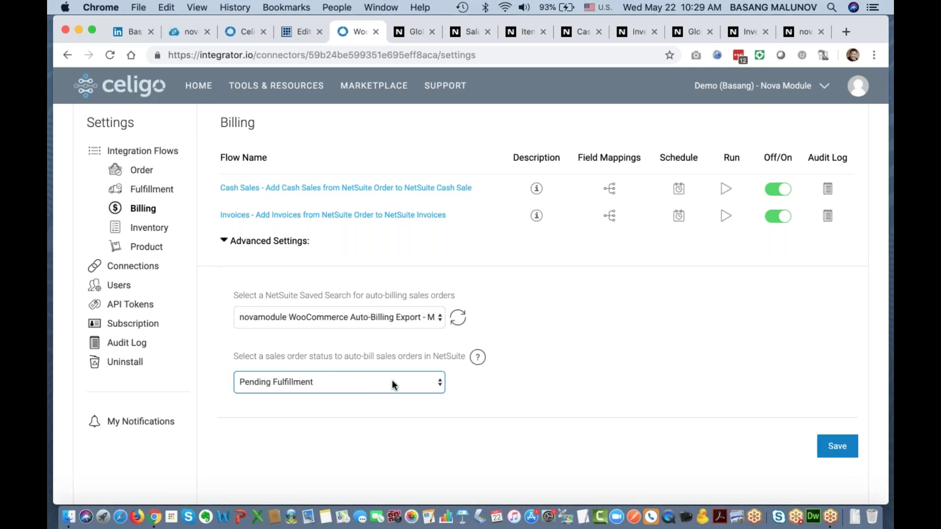
pyautogui.click(365, 381)
pyautogui.click(313, 393)
pyautogui.click(354, 433)
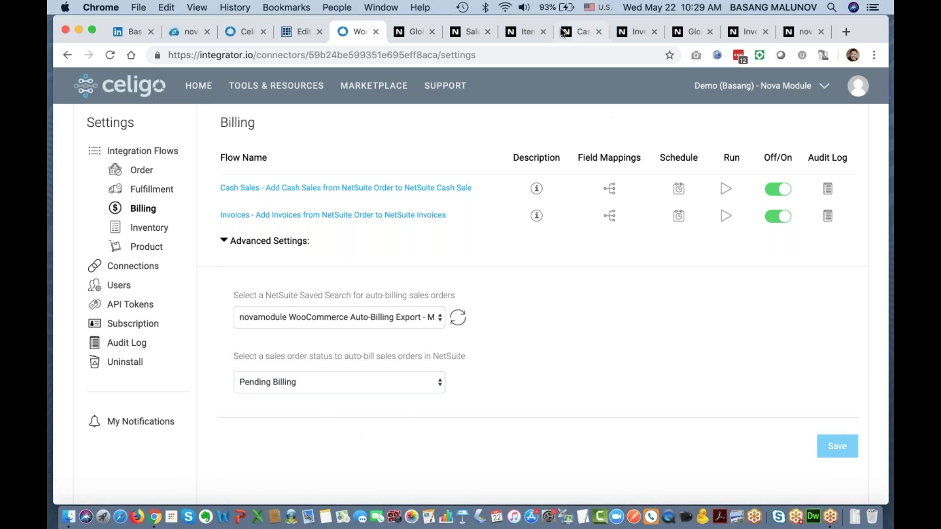
# Examine the NetSuite cash sale created from the sales order, including its primary information, summary and item lines
pyautogui.click(579, 32)
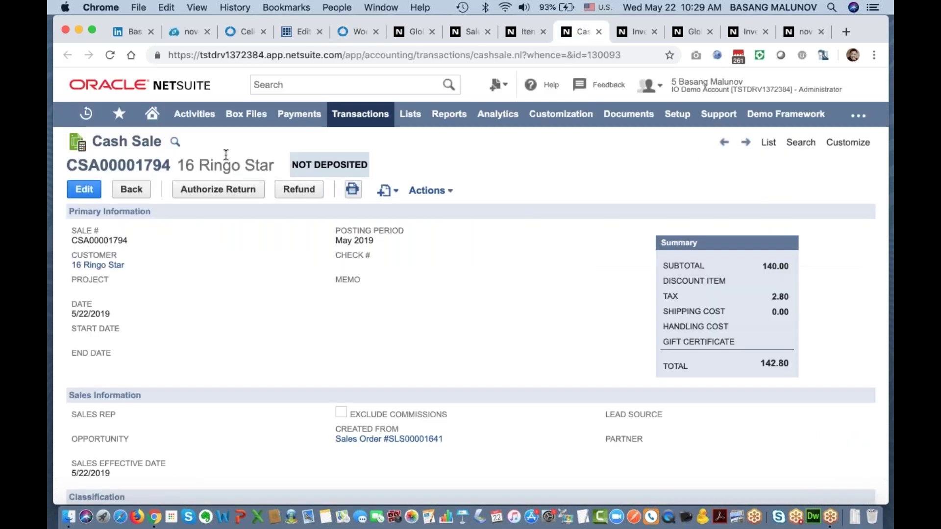
pyautogui.click(527, 34)
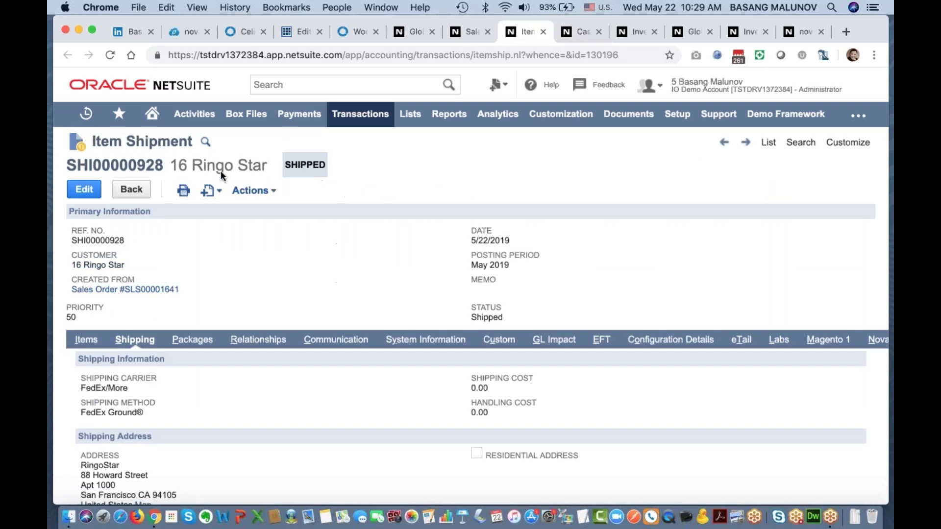
pyautogui.click(465, 34)
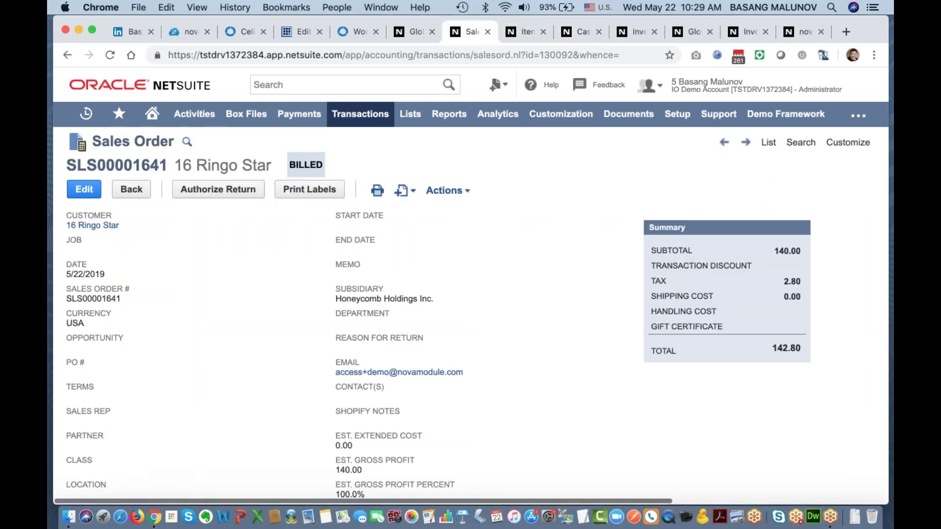
pyautogui.click(583, 34)
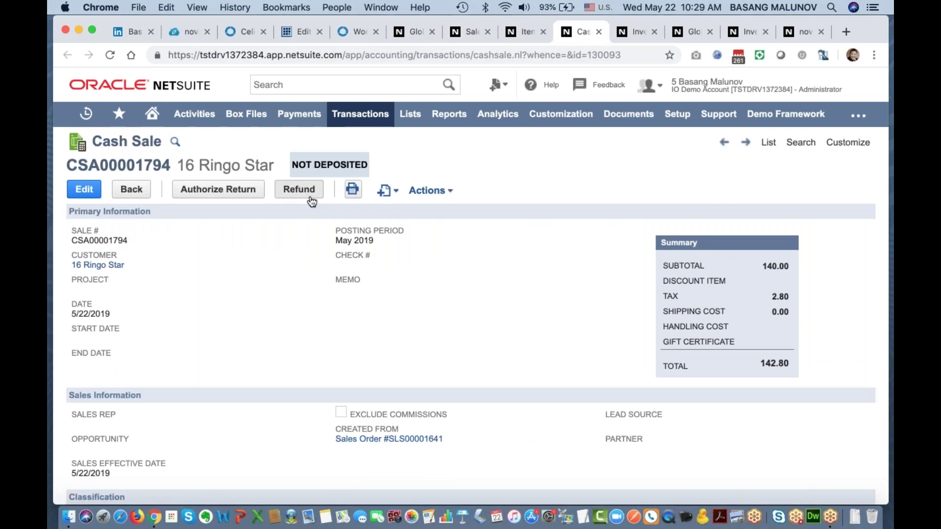
pyautogui.moveTo(100, 142); pyautogui.dragTo(152, 142)
pyautogui.click(242, 320)
pyautogui.scroll(-10, 242, 323)
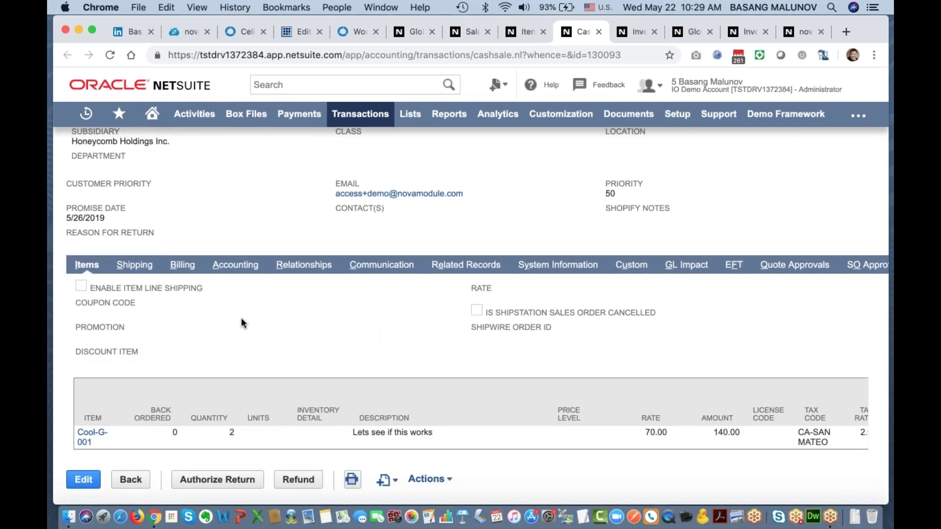
pyautogui.scroll(10, 241, 323)
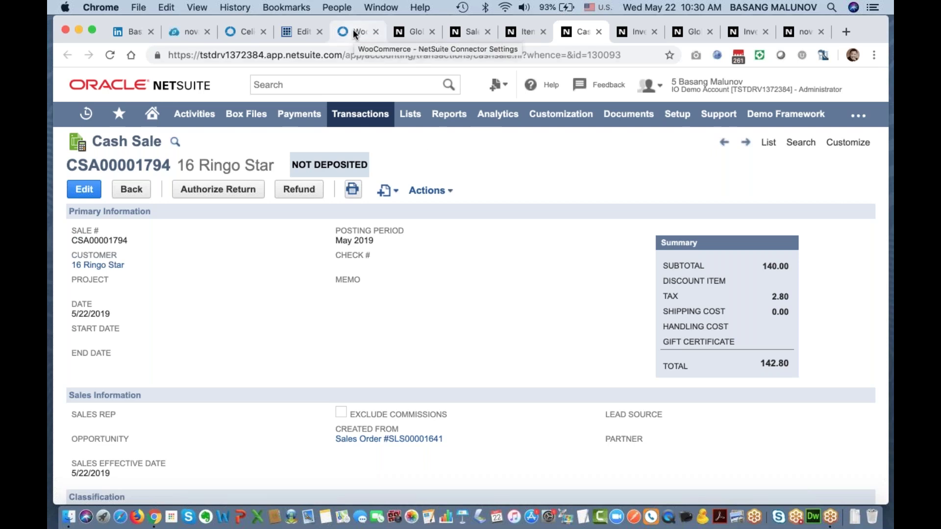
# Compare the NetSuite sales order's billing status with the status of the matching WooCommerce order
pyautogui.click(474, 33)
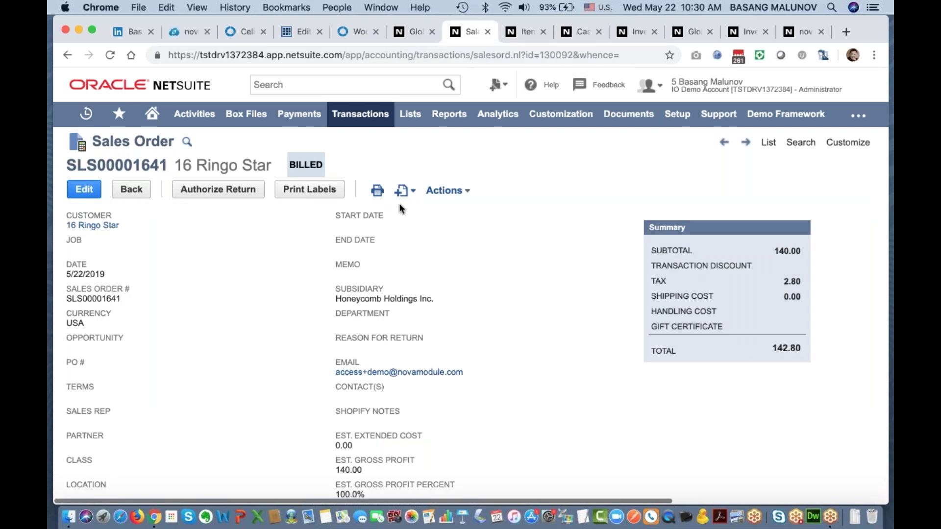
pyautogui.moveTo(292, 165); pyautogui.dragTo(349, 164)
pyautogui.click(349, 165)
pyautogui.click(296, 31)
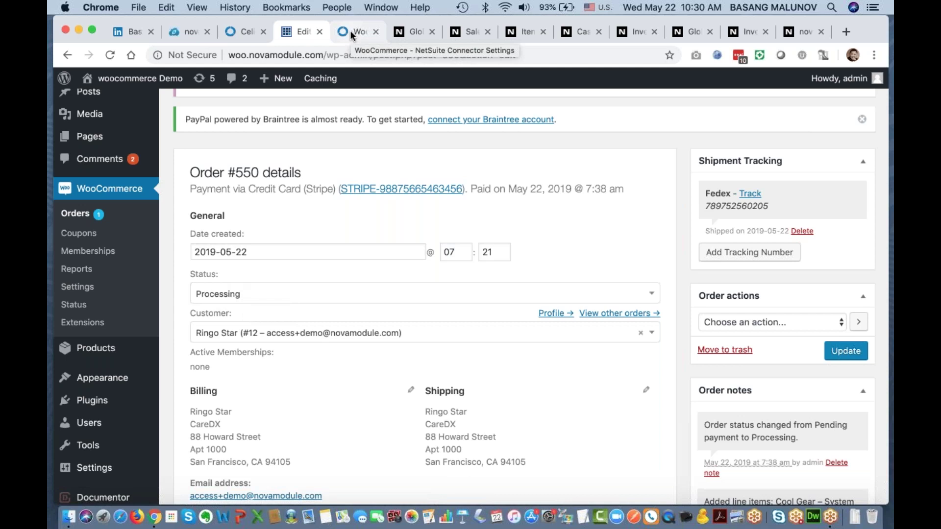
# Return to the connector's Order flows and examine the advanced settings for the order status change's saved search and target WooCommerce status
pyautogui.click(242, 31)
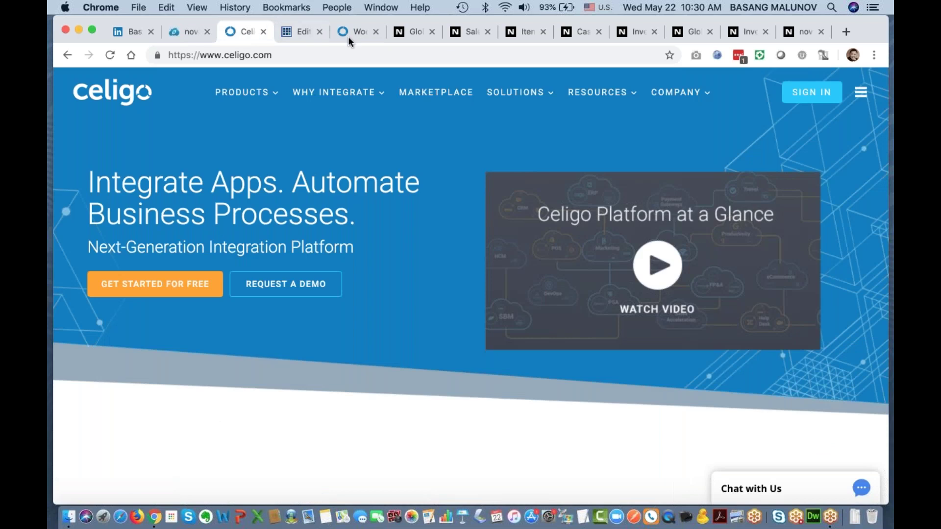
pyautogui.click(354, 32)
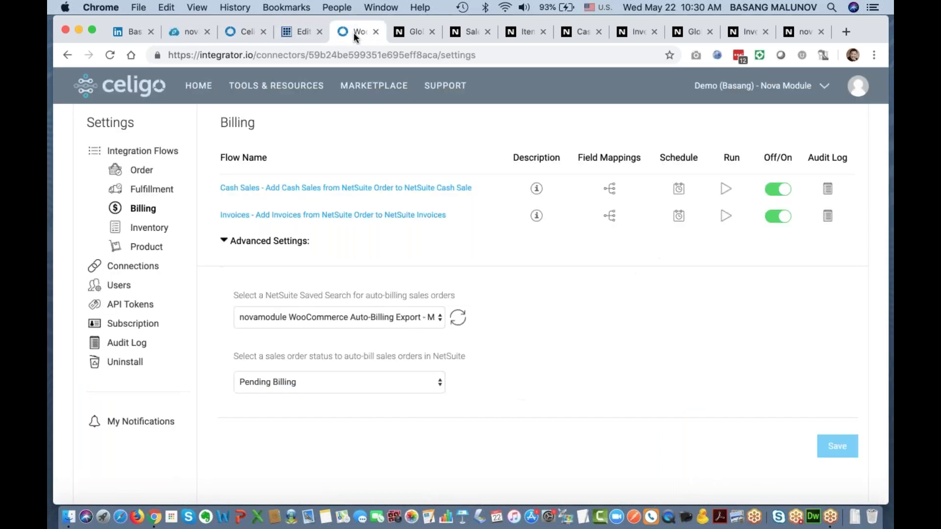
pyautogui.click(142, 173)
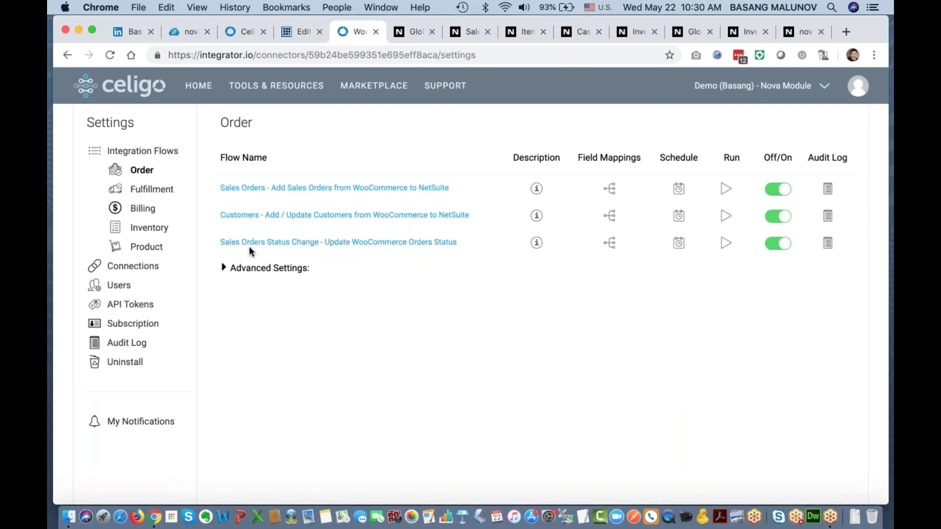
pyautogui.moveTo(466, 246); pyautogui.dragTo(219, 188)
pyautogui.click(349, 259)
pyautogui.click(224, 268)
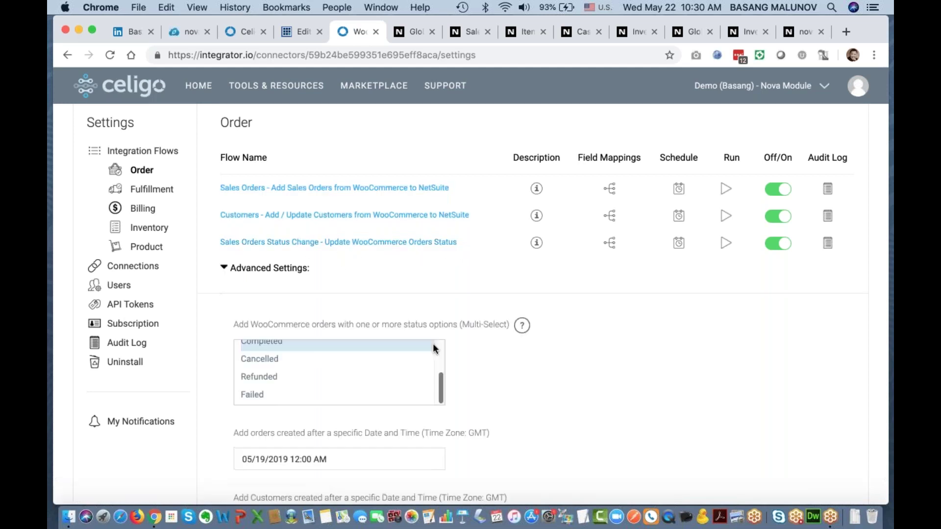
pyautogui.scroll(-10, 540, 348)
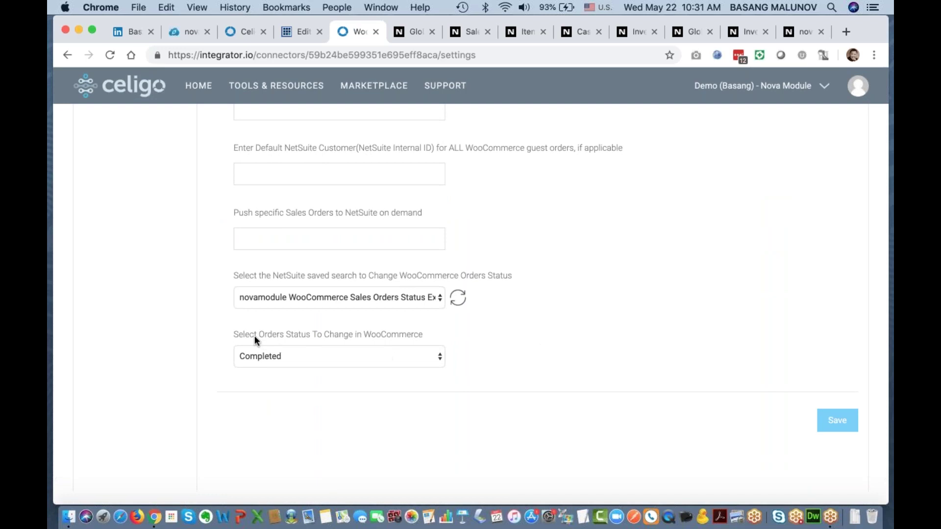
pyautogui.moveTo(340, 339); pyautogui.dragTo(348, 335)
pyautogui.click(295, 354)
pyautogui.click(295, 353)
pyautogui.click(416, 319)
# Run the Sales Orders Status Change flow, monitoring its job on the dashboard and the status of the WooCommerce order
pyautogui.scroll(15, 419, 374)
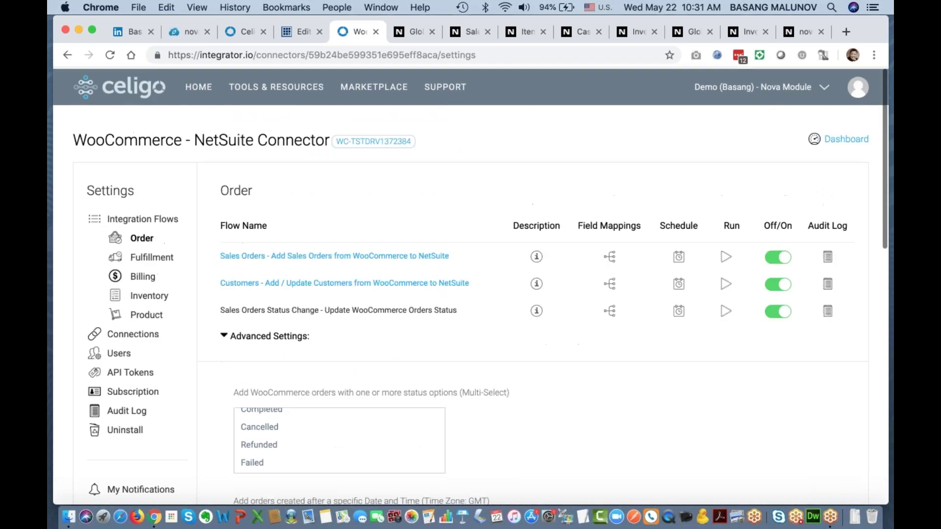
pyautogui.click(726, 311)
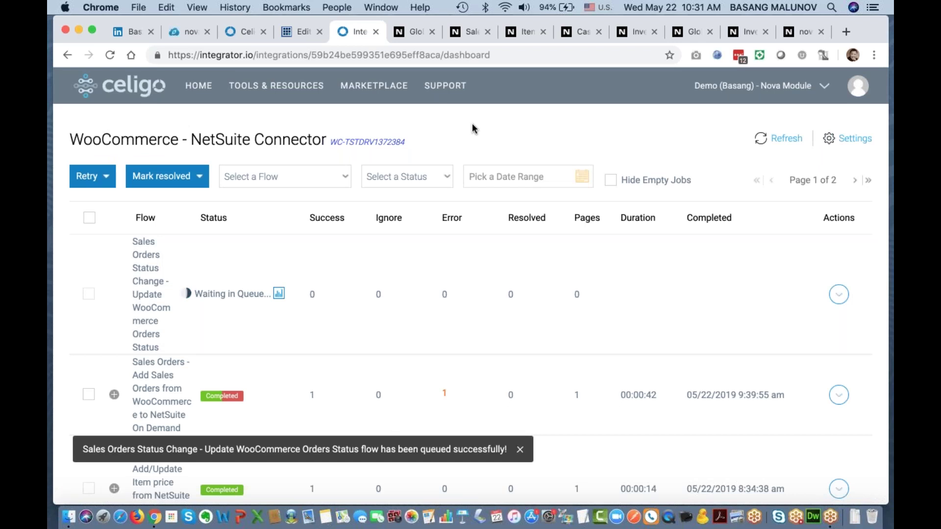
pyautogui.click(301, 32)
pyautogui.scroll(5, 470, 294)
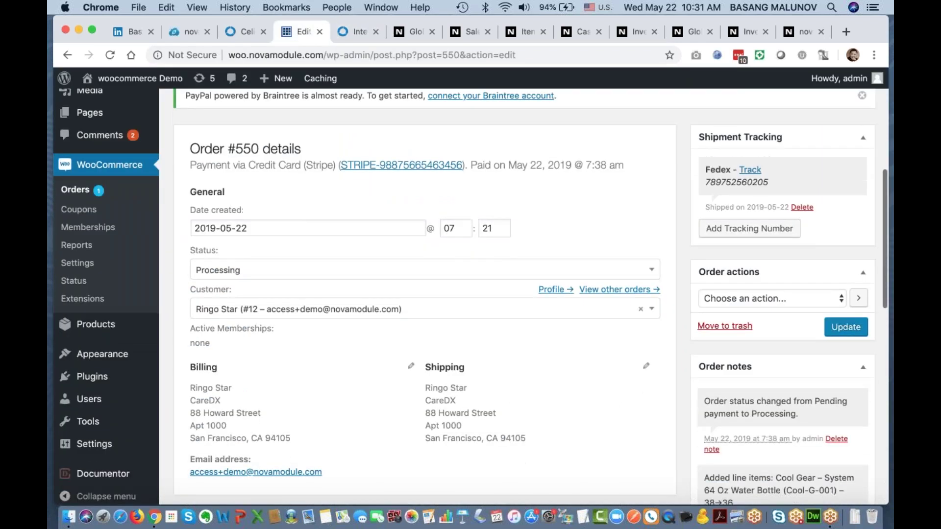
pyautogui.scroll(-5, 471, 294)
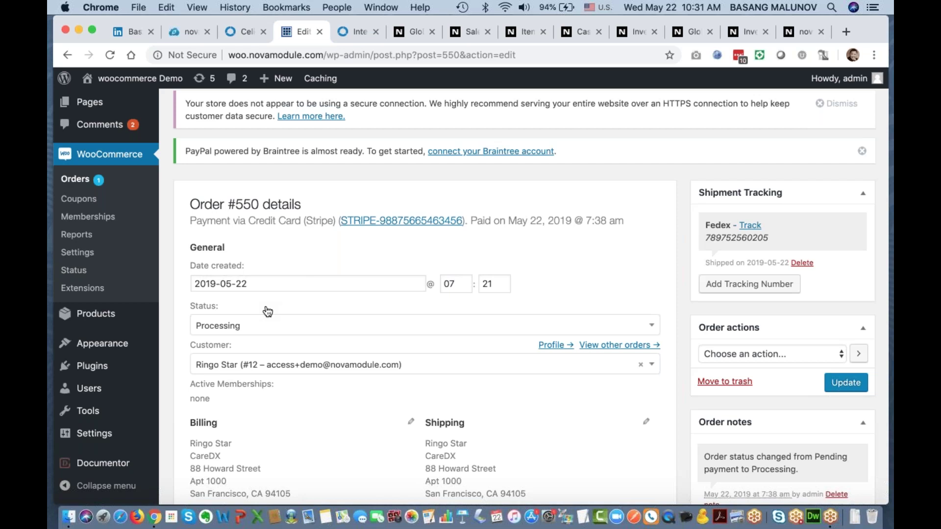
pyautogui.click(358, 32)
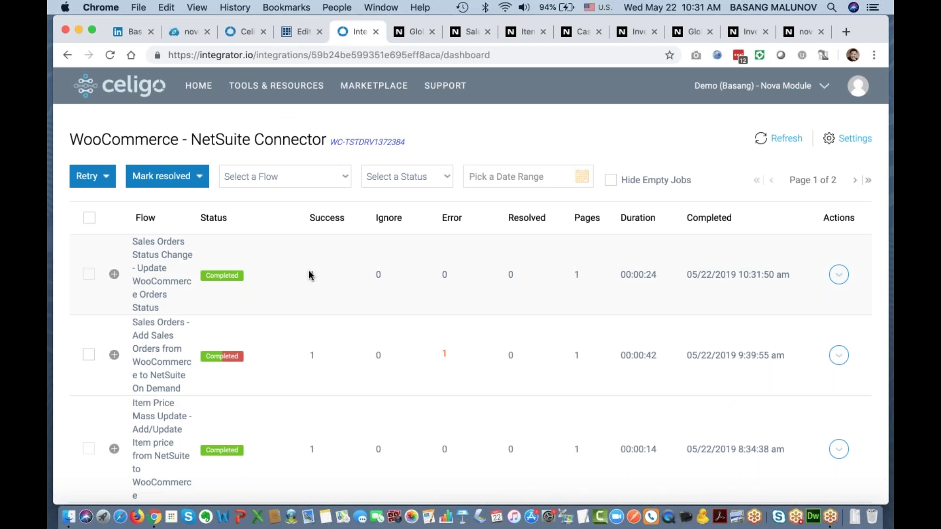
pyautogui.click(301, 35)
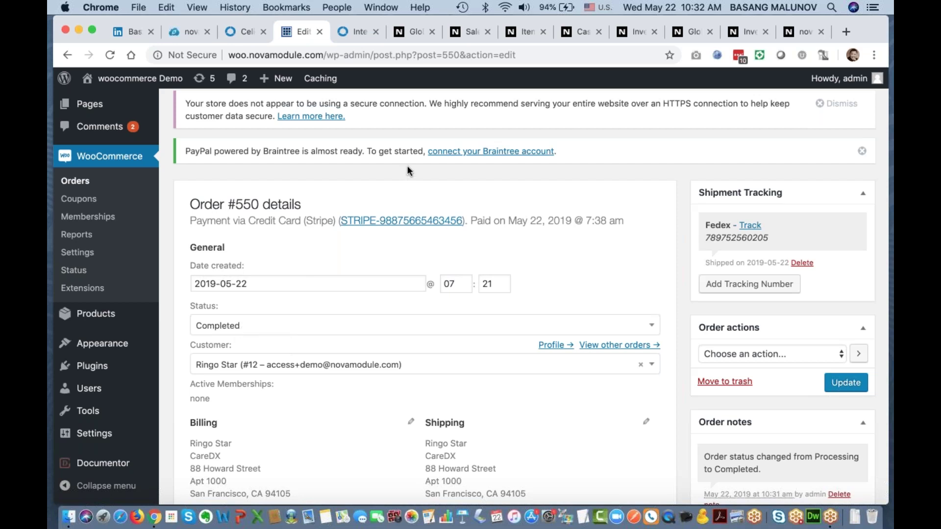
# Return to the connector settings and view the Inventory flows
pyautogui.click(355, 33)
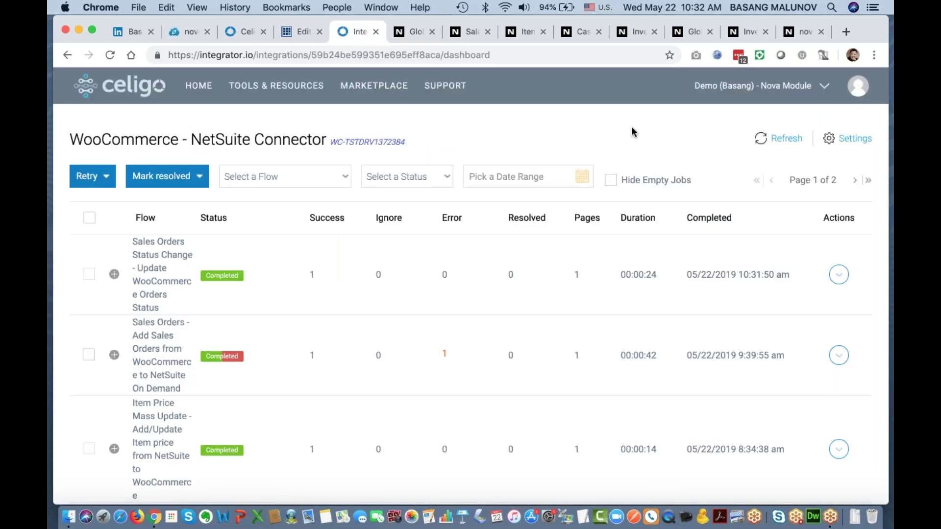
pyautogui.click(856, 140)
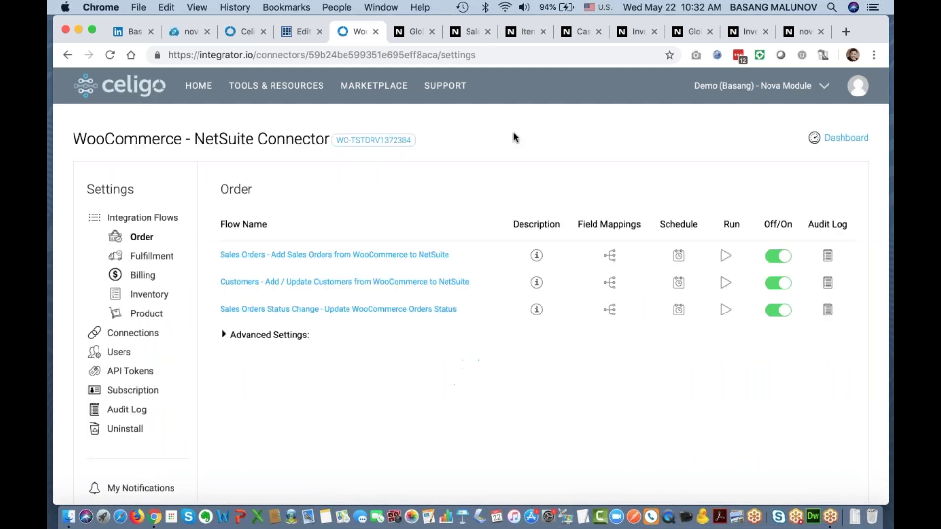
pyautogui.click(150, 299)
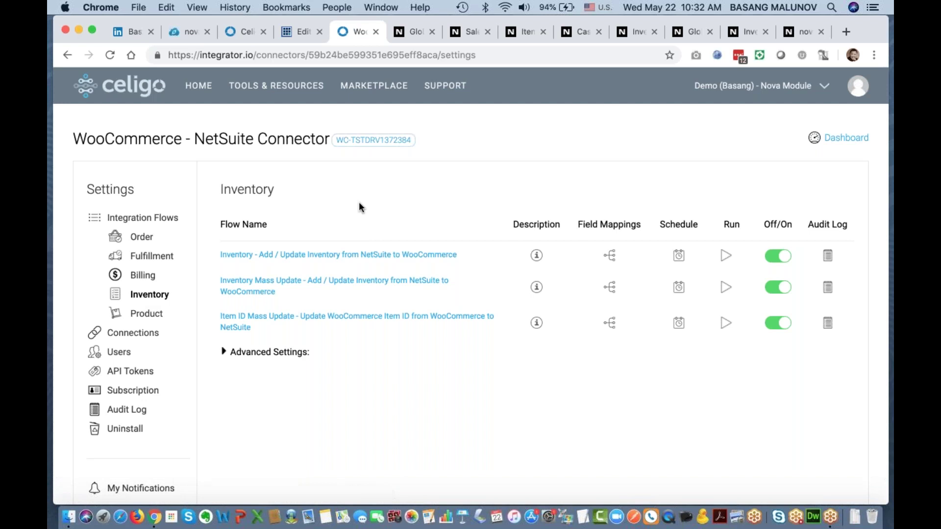
# Open the Cool Gear - System 64 Oz Water Bottle product from the WooCommerce order in a separate browser tab
pyautogui.click(302, 33)
pyautogui.scroll(-5, 294, 245)
pyautogui.rightClick(273, 342)
pyautogui.click(316, 314)
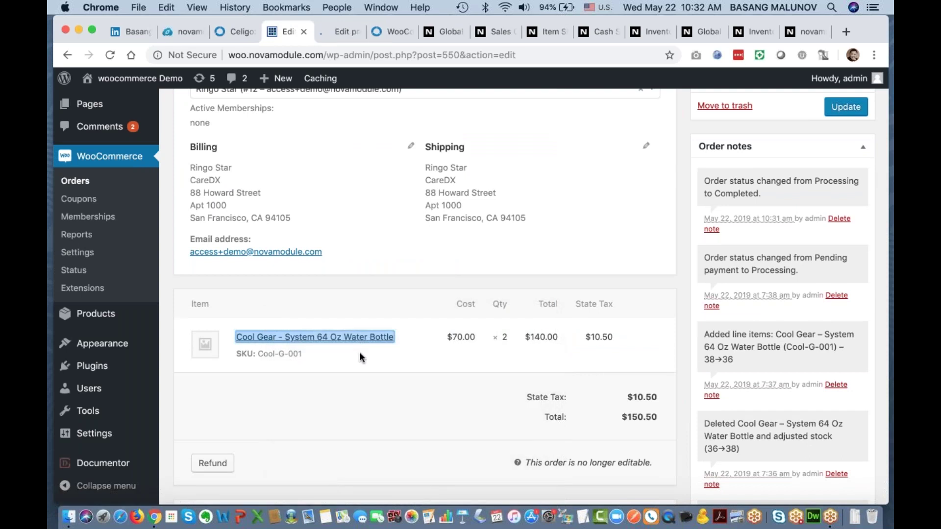
pyautogui.click(330, 33)
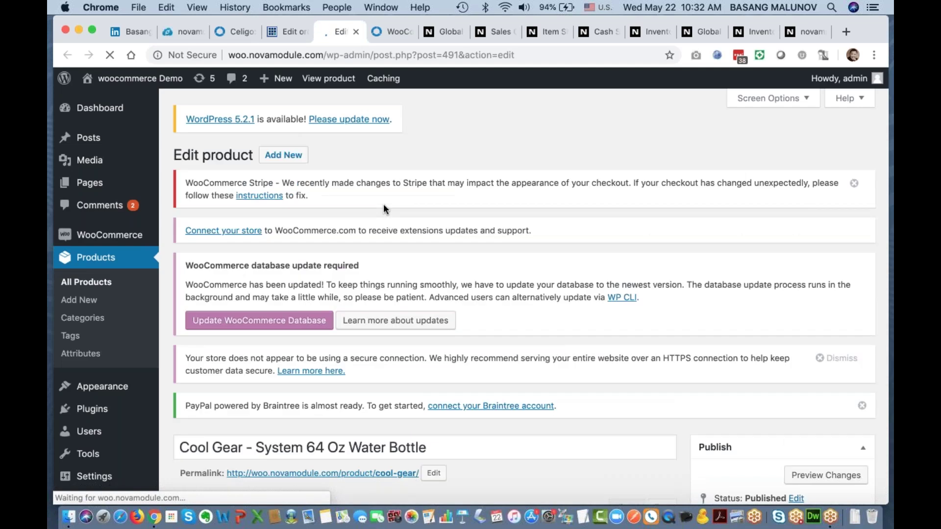
# Examine the water bottle product's general pricing and the stock quantity in its inventory data
pyautogui.scroll(-5, 384, 204)
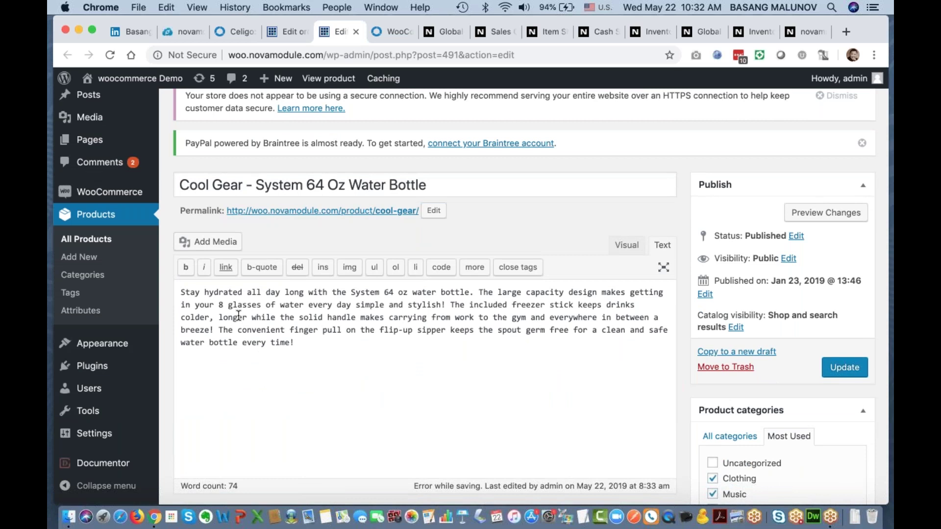
pyautogui.scroll(-5, 239, 316)
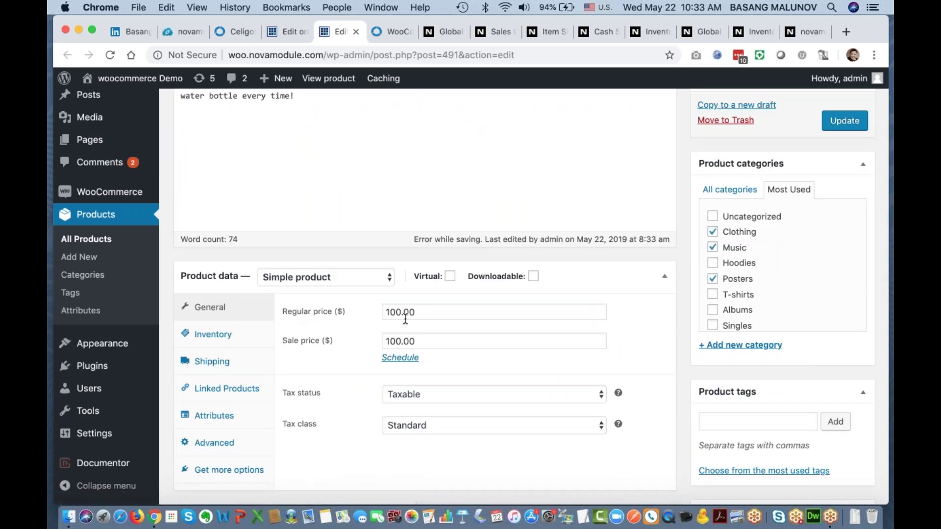
pyautogui.click(206, 339)
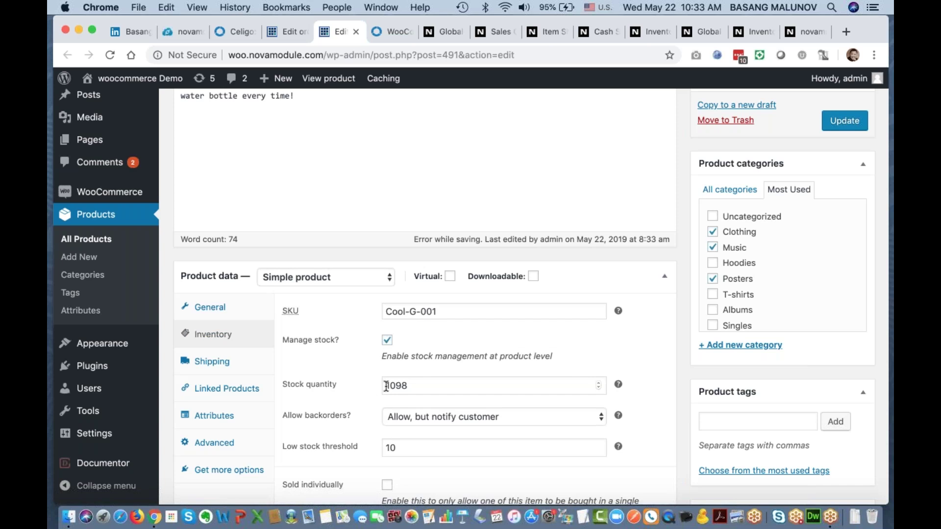
pyautogui.doubleClick(419, 386)
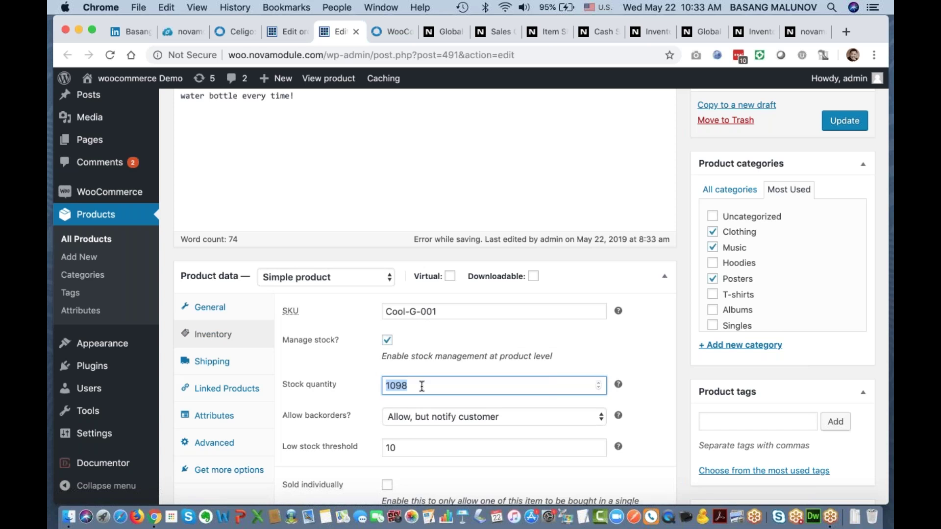
# Switch to the Cool-G-001 inventory item in NetSuite and examine its quantity on hand and quantity available per location
pyautogui.click(348, 371)
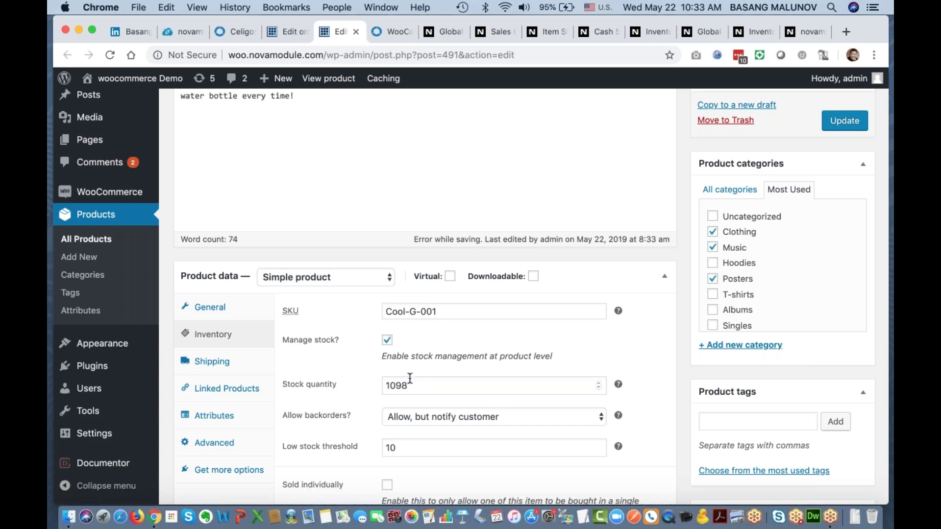
pyautogui.click(649, 31)
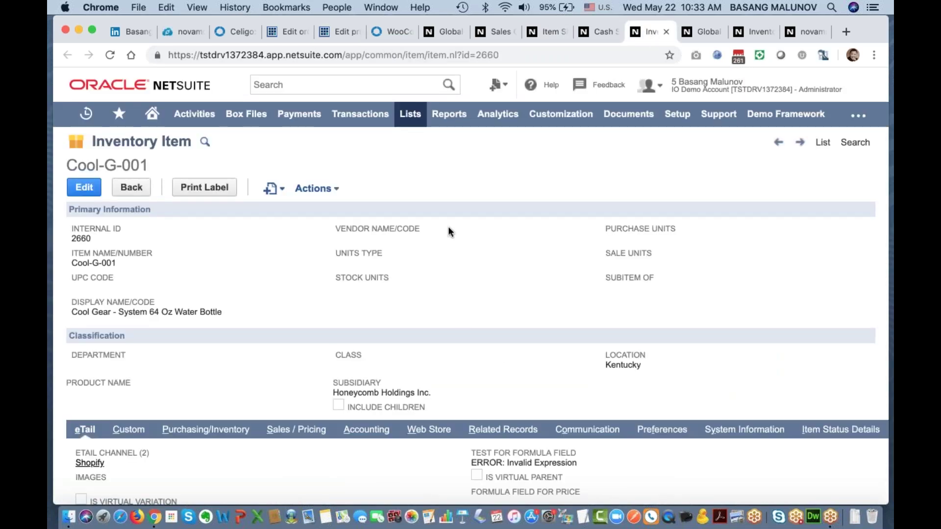
pyautogui.scroll(-5, 448, 228)
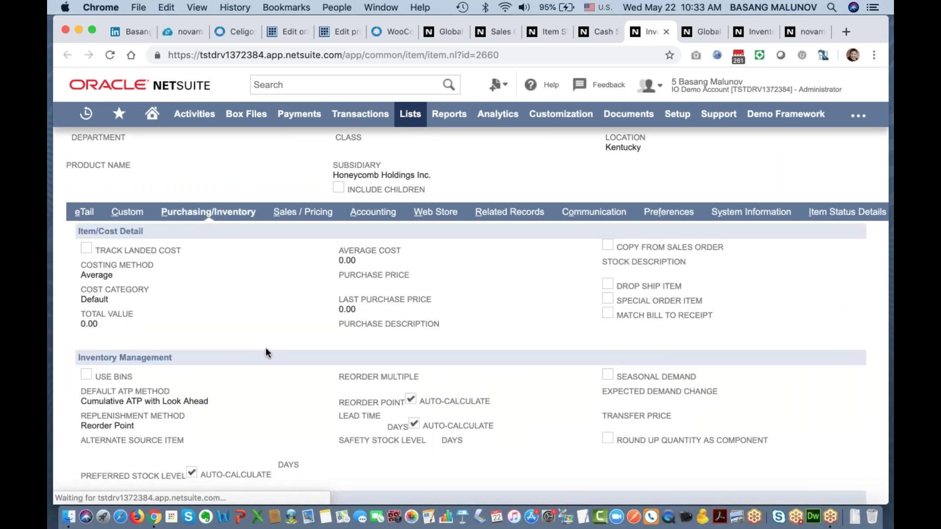
pyautogui.scroll(-10, 266, 347)
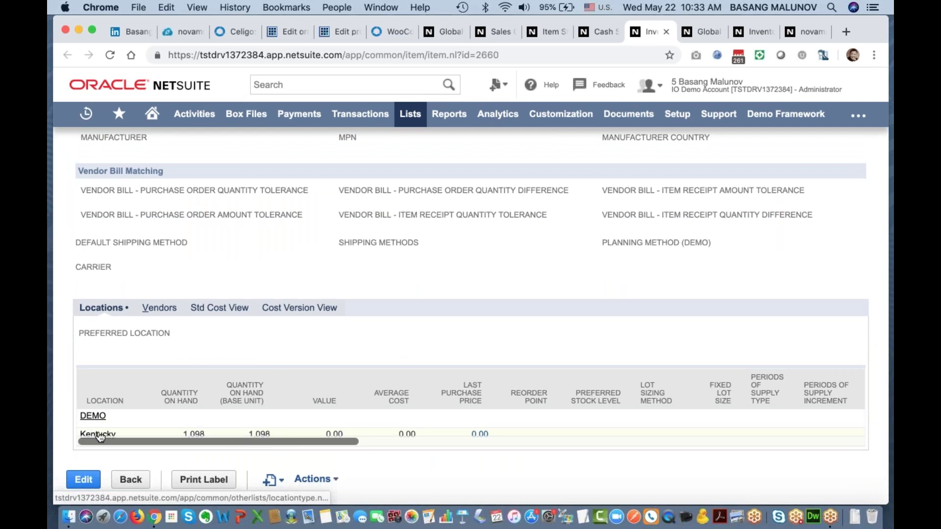
pyautogui.hscroll(10, 185, 422)
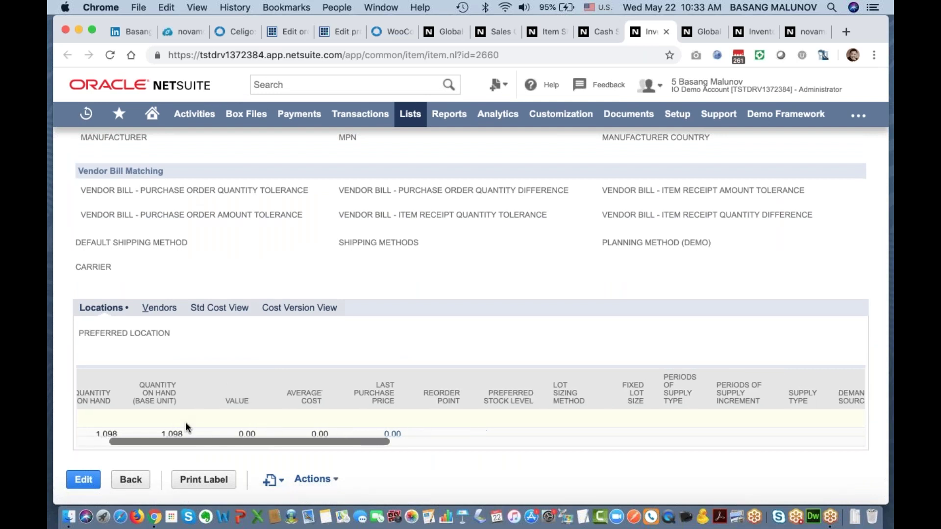
pyautogui.hscroll(10, 185, 422)
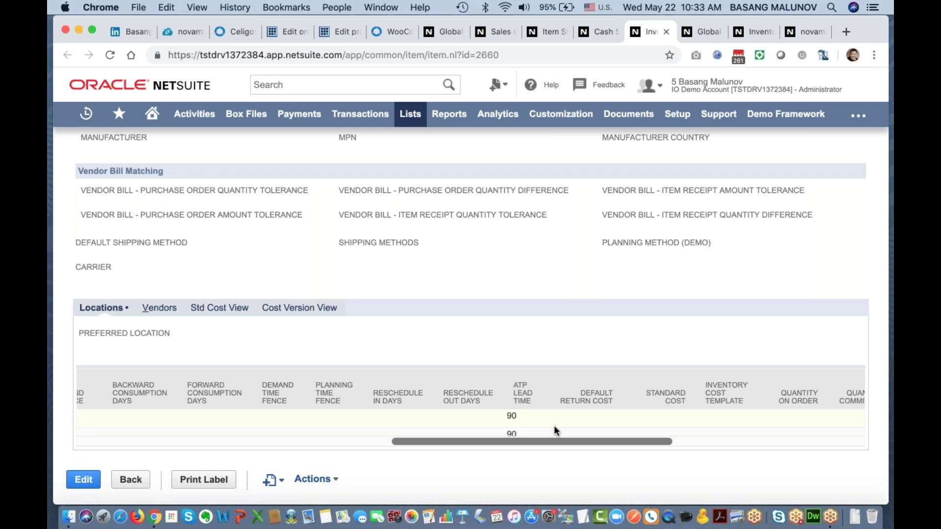
pyautogui.hscroll(10, 555, 430)
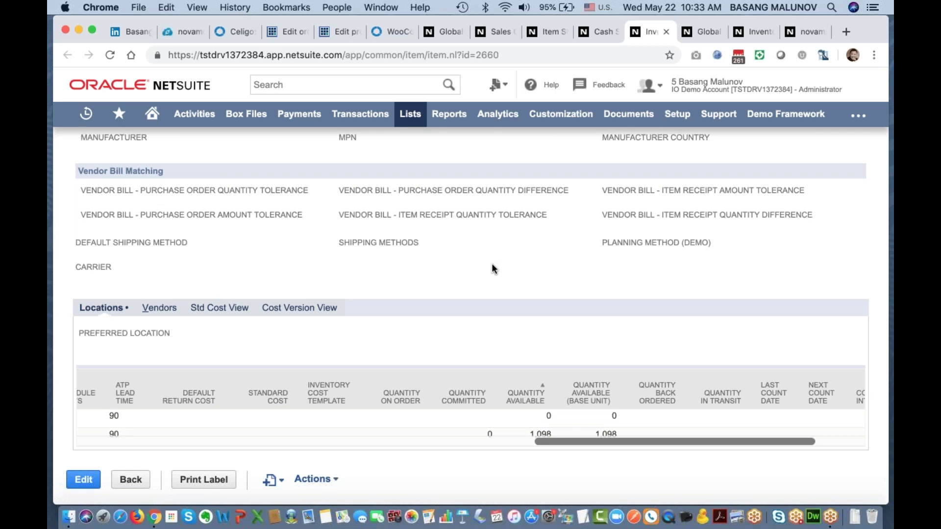
pyautogui.scroll(15, 492, 269)
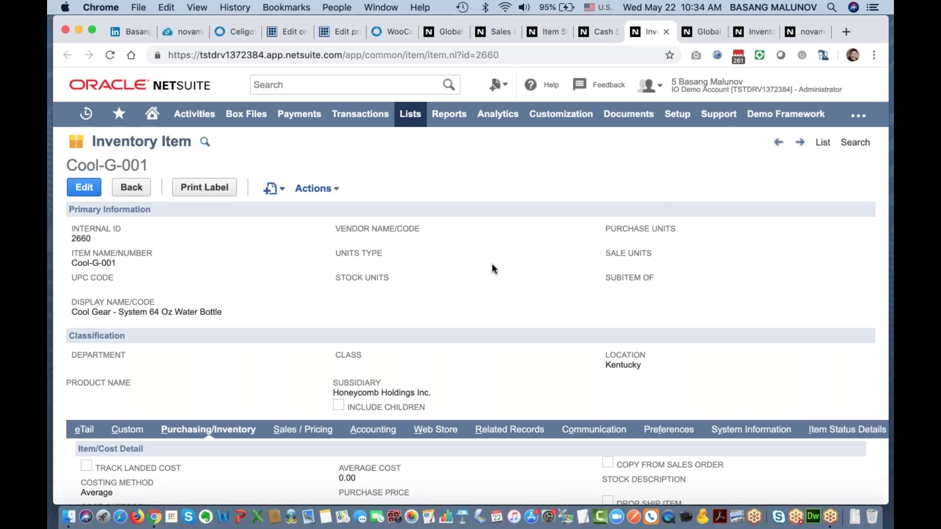
# Save the prepared NetSuite inventory adjustment that adds 200 units of Cool-G-001 at the Kentucky location
pyautogui.click(760, 30)
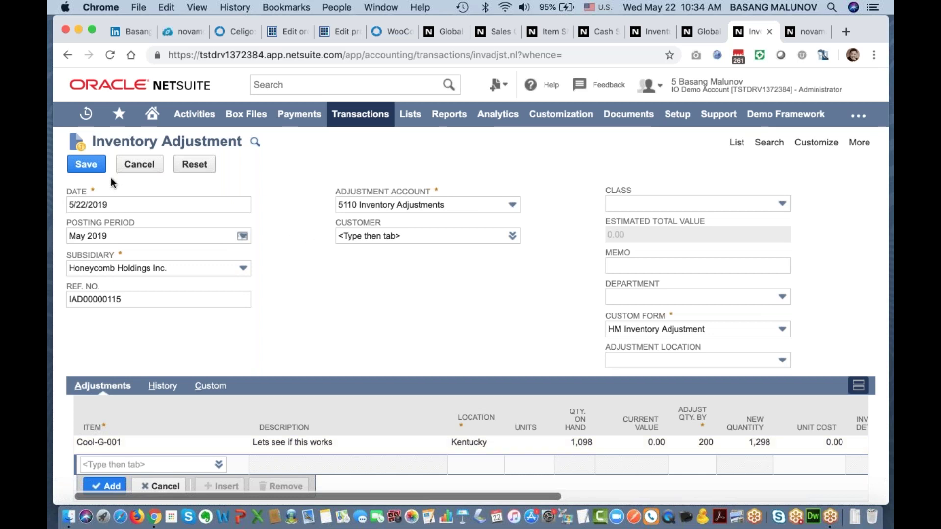
pyautogui.click(86, 164)
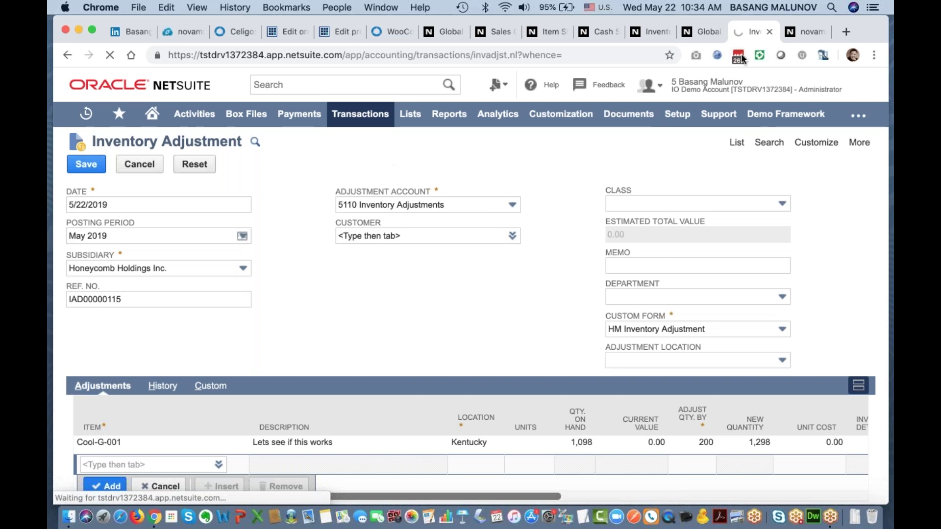
# Reload the Cool-G-001 item record and check its quantity on hand and quantity available at the Kentucky location
pyautogui.click(705, 28)
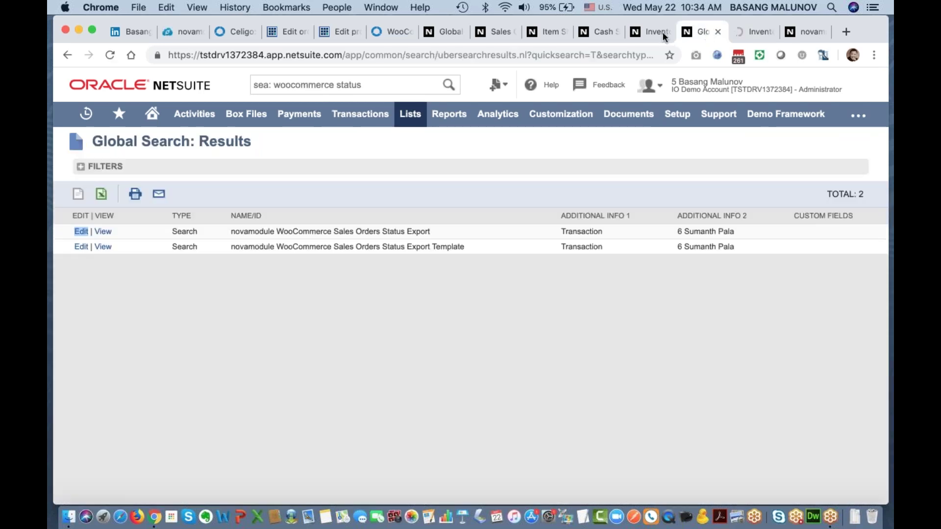
pyautogui.click(646, 31)
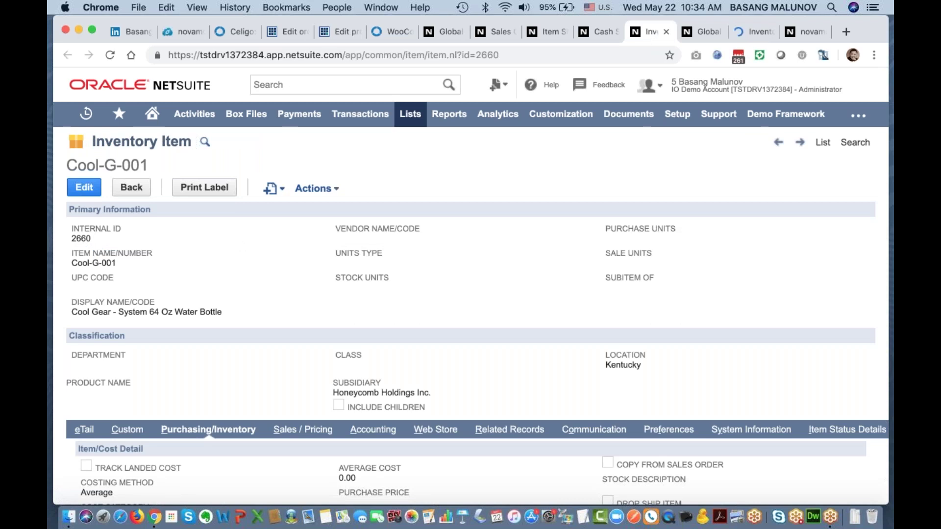
pyautogui.click(110, 55)
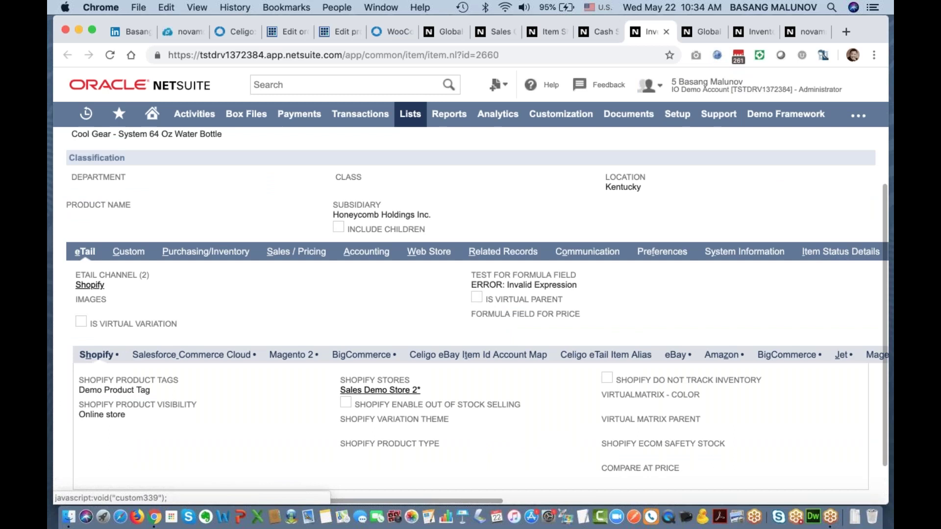
pyautogui.click(221, 256)
pyautogui.scroll(-10, 278, 431)
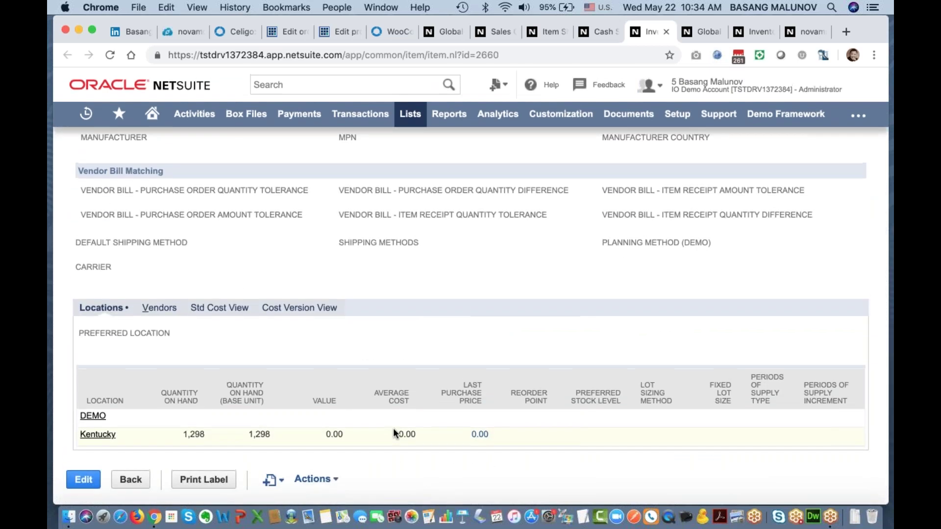
pyautogui.hscroll(5, 393, 428)
pyautogui.hscroll(-5, 393, 428)
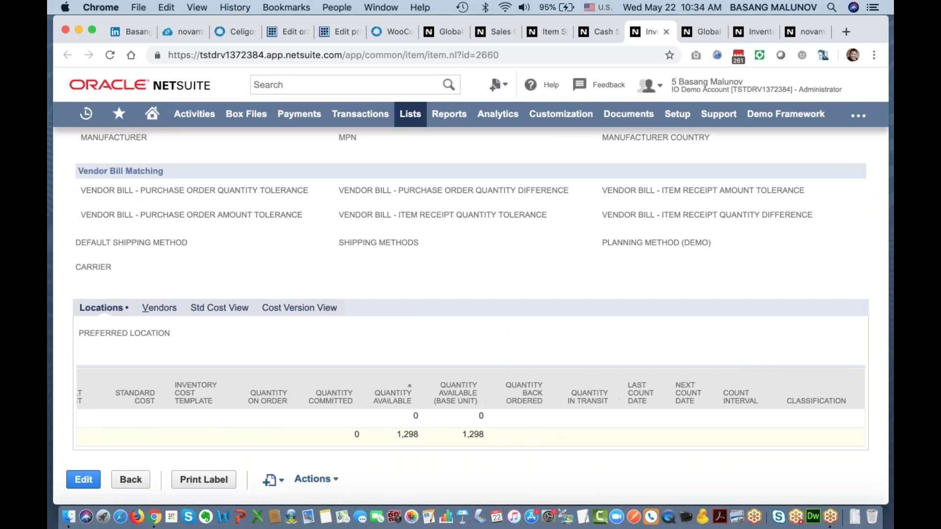
pyautogui.moveTo(397, 436); pyautogui.dragTo(417, 435)
pyautogui.click(487, 255)
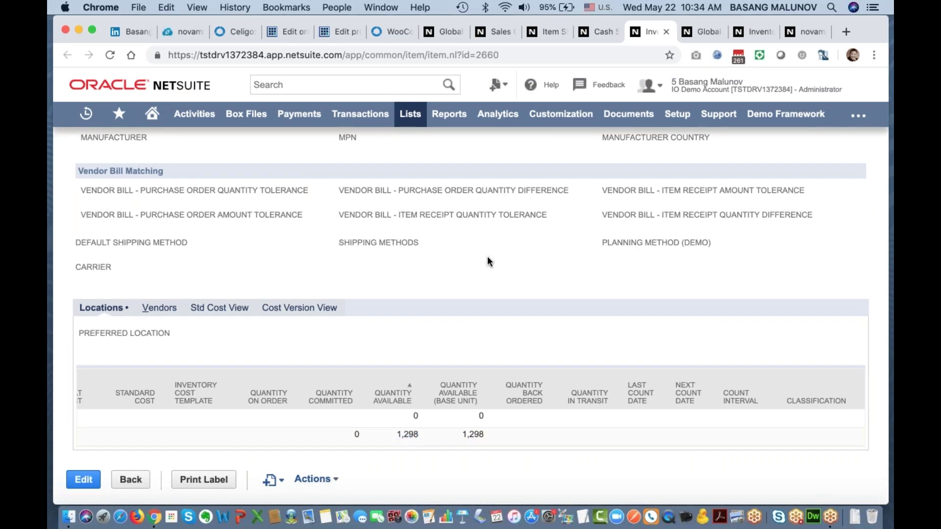
# Check the water bottle's WooCommerce stock quantity and run the connector's Inventory - Add / Update Inventory from NetSuite to WooCommerce flow
pyautogui.click(332, 29)
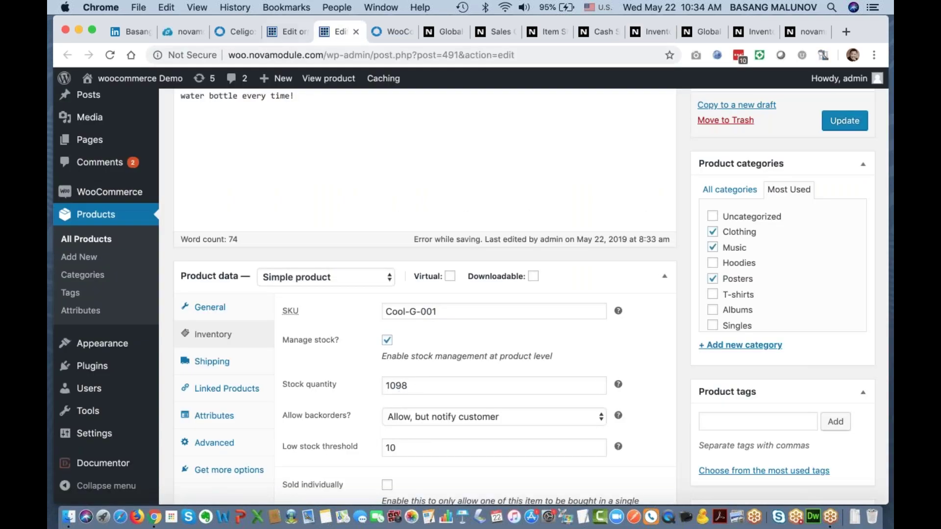
pyautogui.click(389, 32)
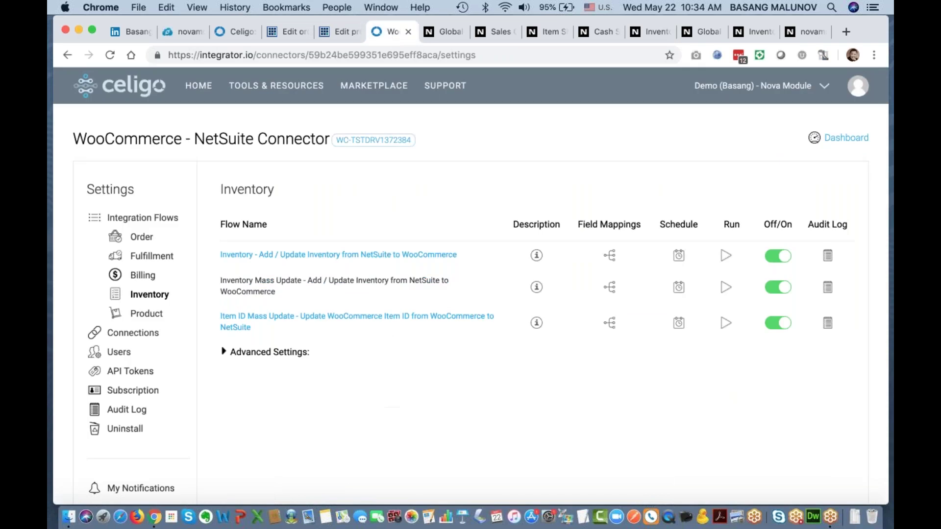
pyautogui.click(725, 256)
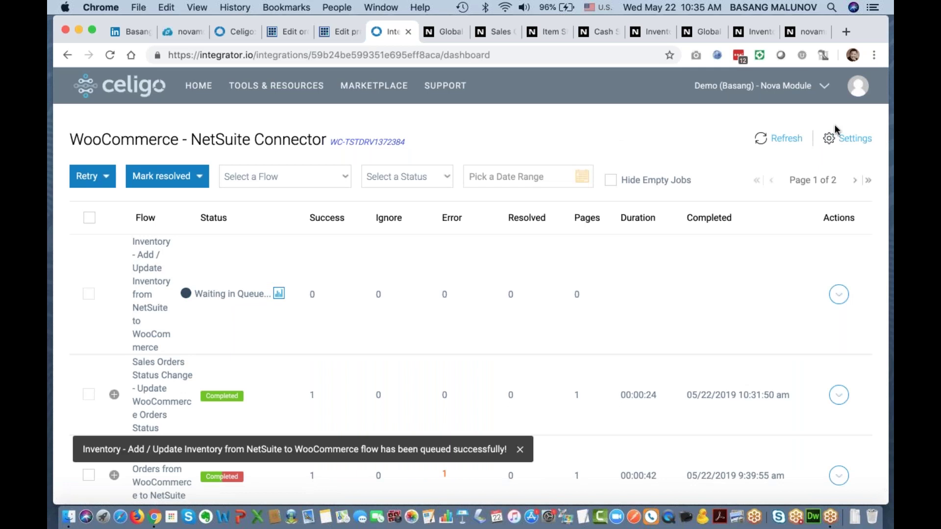
# Review the Inventory flows in the connector settings and check the inventory update job's status on the dashboard
pyautogui.click(853, 140)
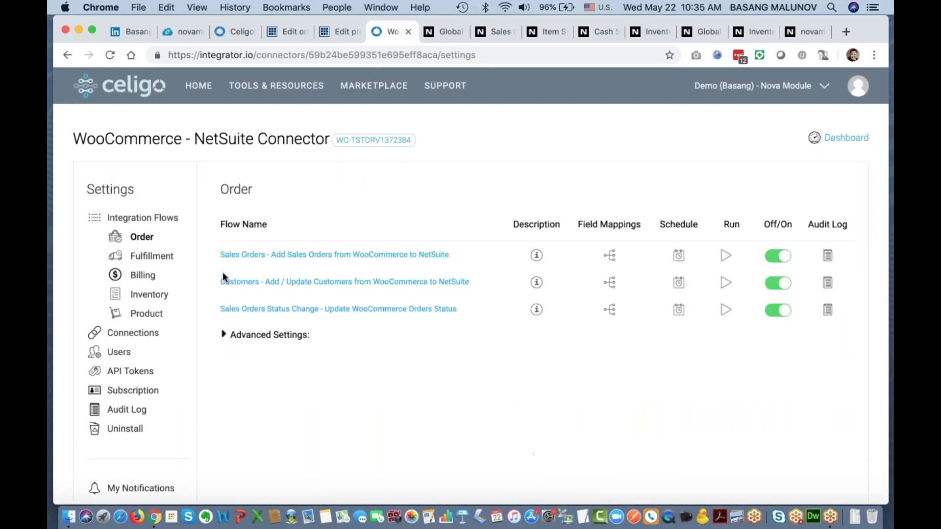
pyautogui.click(145, 296)
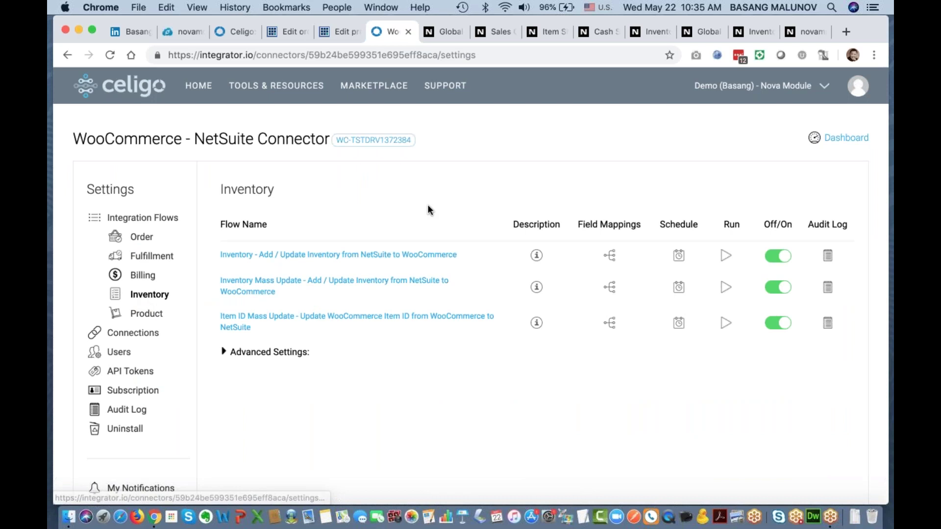
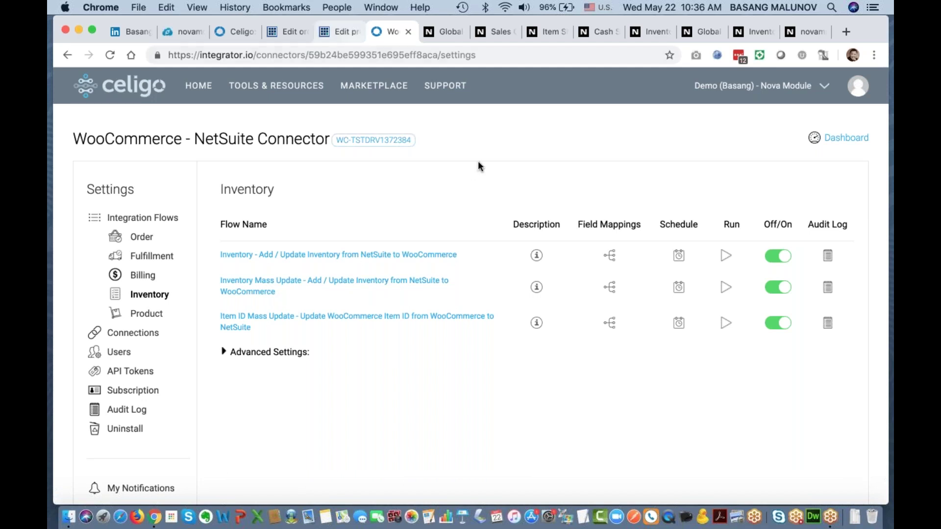
pyautogui.click(843, 137)
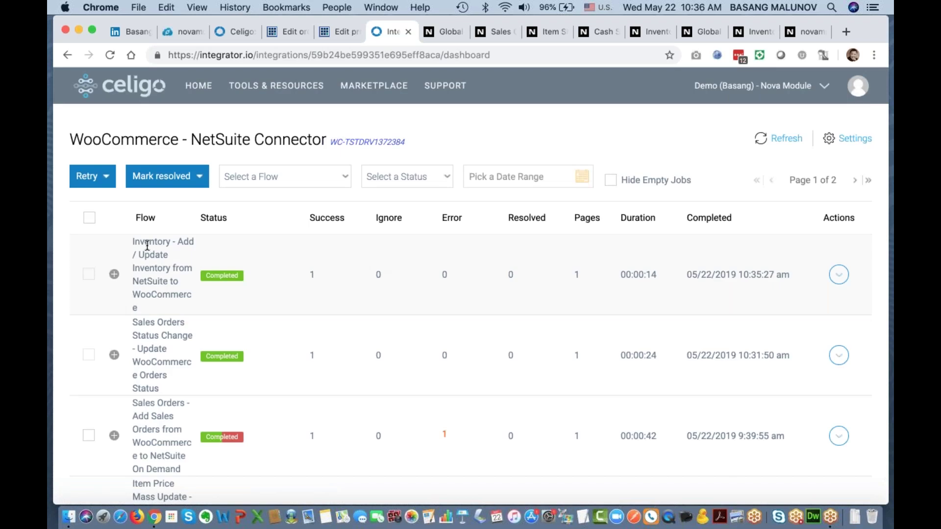
pyautogui.moveTo(150, 242); pyautogui.dragTo(155, 281)
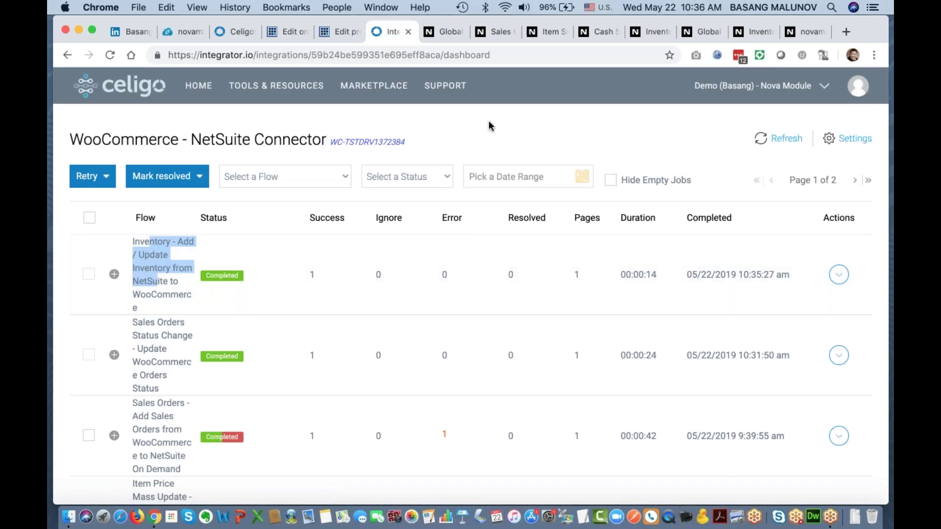
# Reload the water bottle product in WooCommerce and check the stock quantity in its inventory data
pyautogui.click(342, 30)
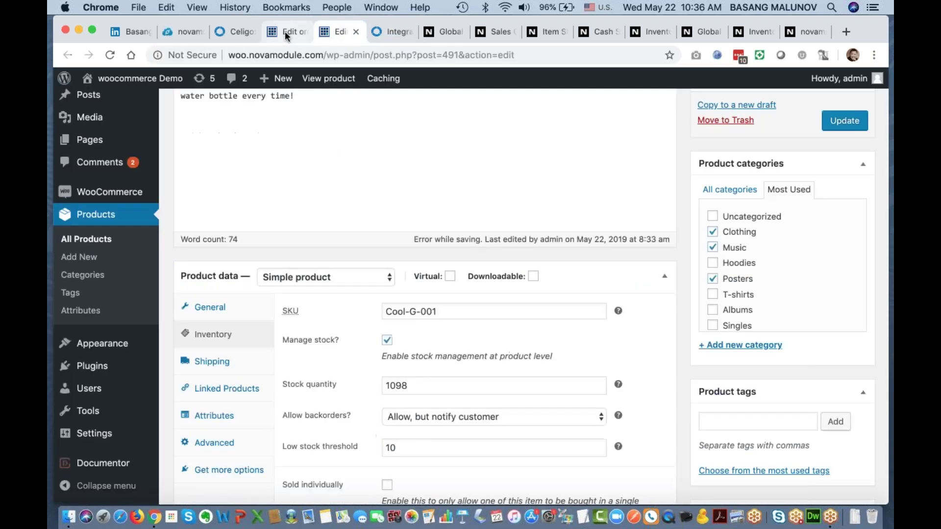
pyautogui.click(110, 55)
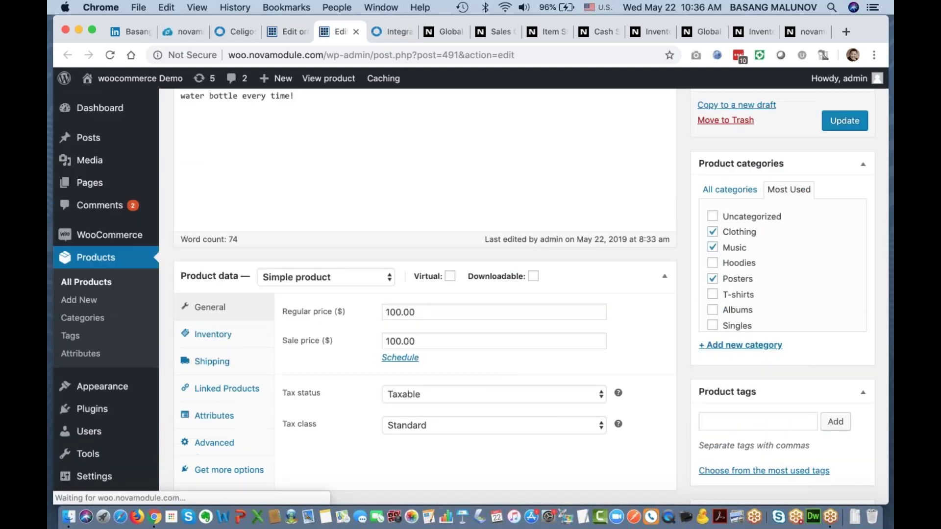
pyautogui.click(223, 338)
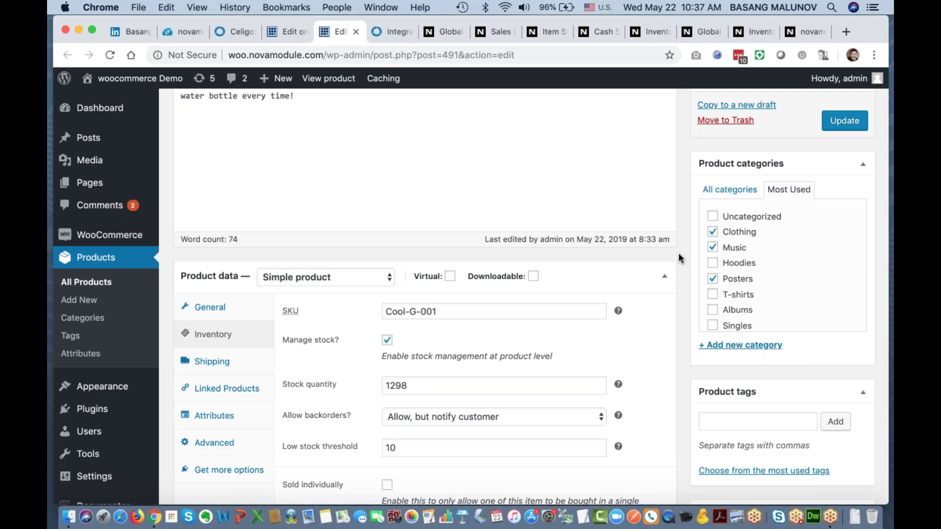
# Return to the WooCommerce - NetSuite Connector settings and view the Product flows
pyautogui.click(389, 32)
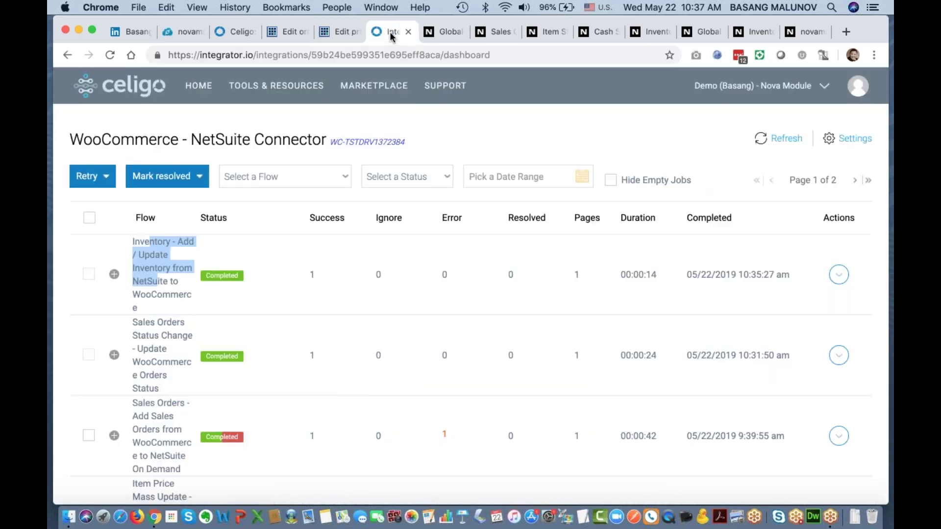
pyautogui.click(857, 139)
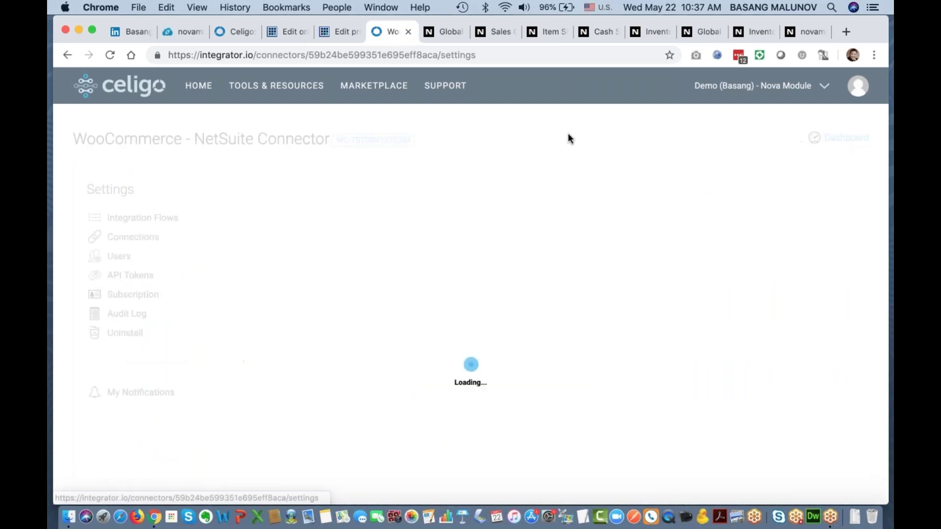
pyautogui.click(147, 313)
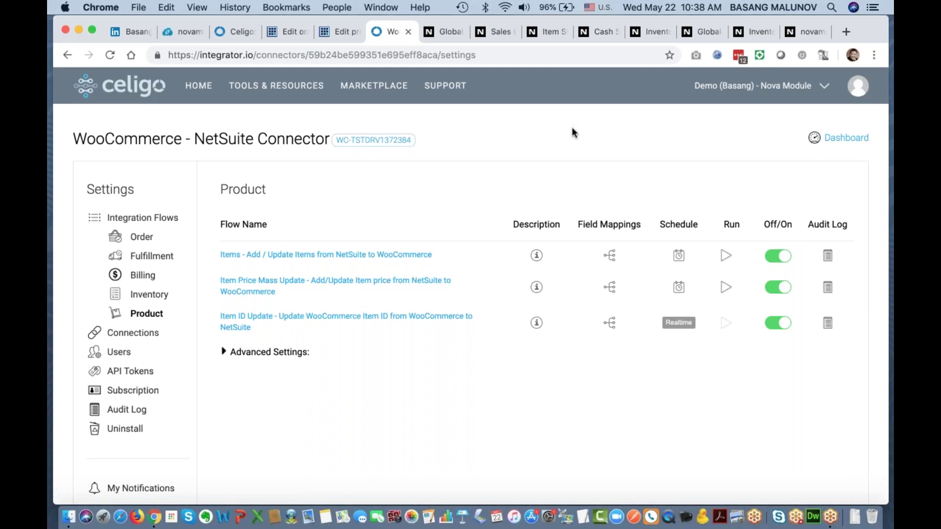
# Open the Cool-G-001 inventory item record in NetSuite and view its Nova WooCommerce settings
pyautogui.click(754, 32)
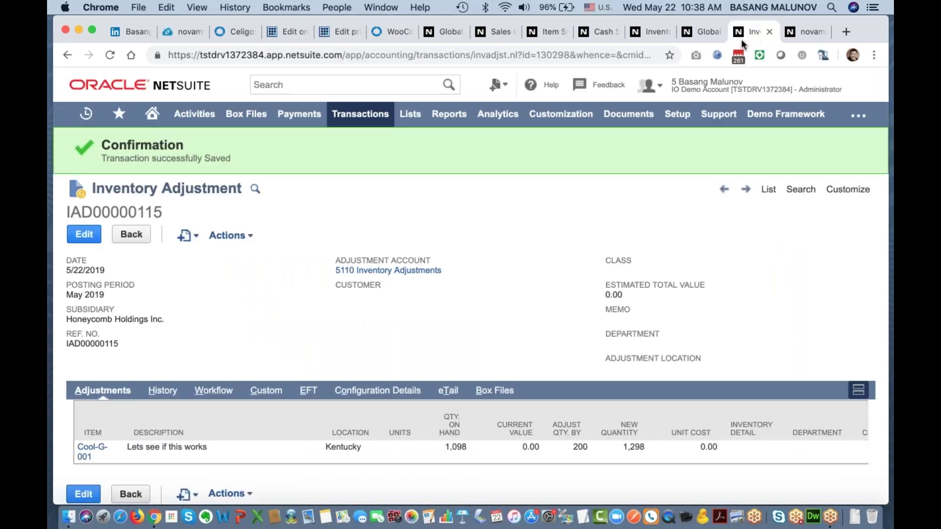
pyautogui.click(810, 32)
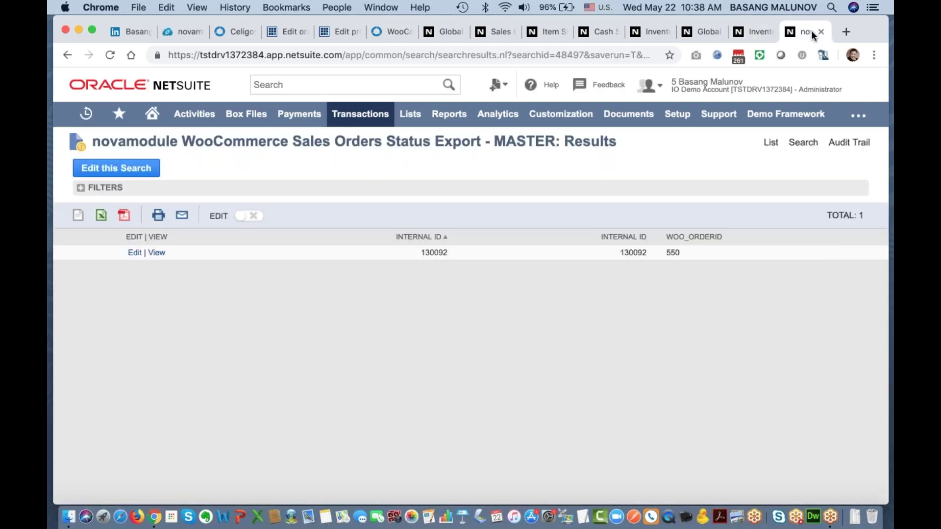
pyautogui.click(654, 31)
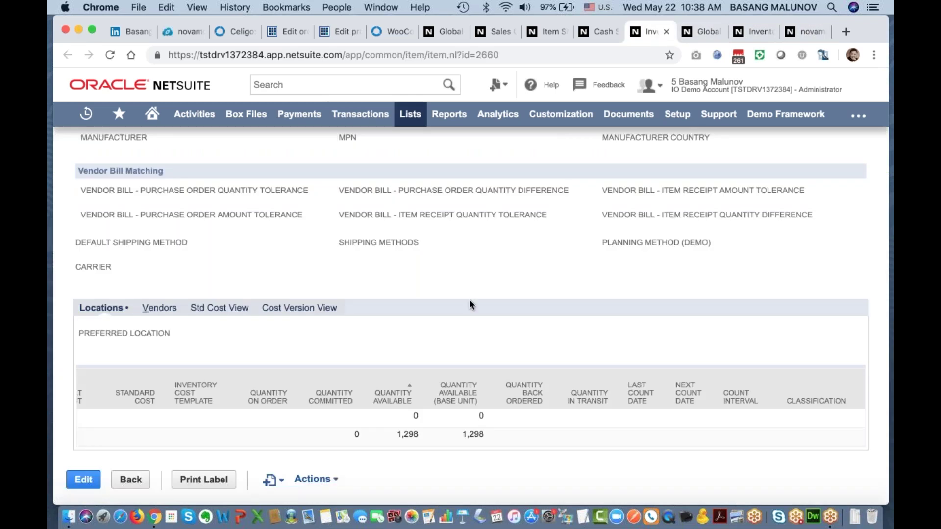
pyautogui.scroll(10, 468, 299)
pyautogui.scroll(3, 469, 299)
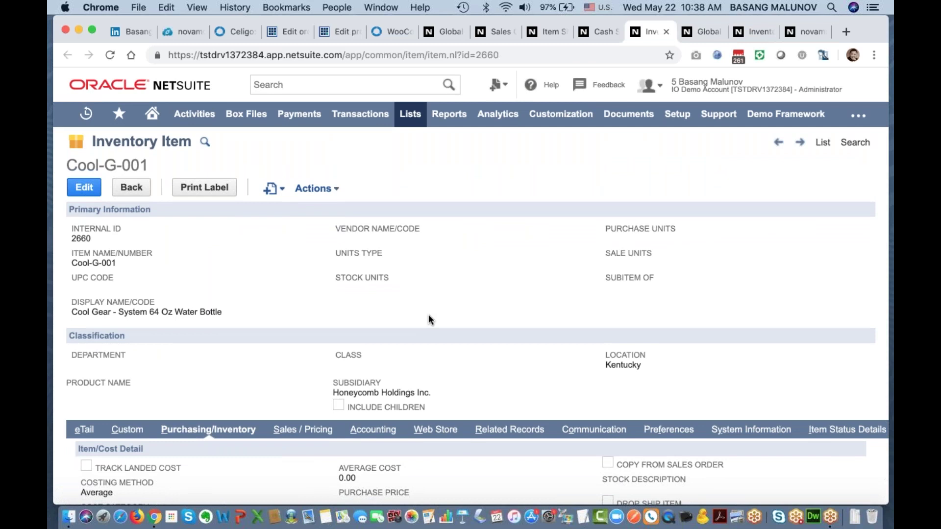
pyautogui.scroll(-8, 430, 319)
pyautogui.hscroll(2, 429, 320)
pyautogui.hscroll(6, 429, 320)
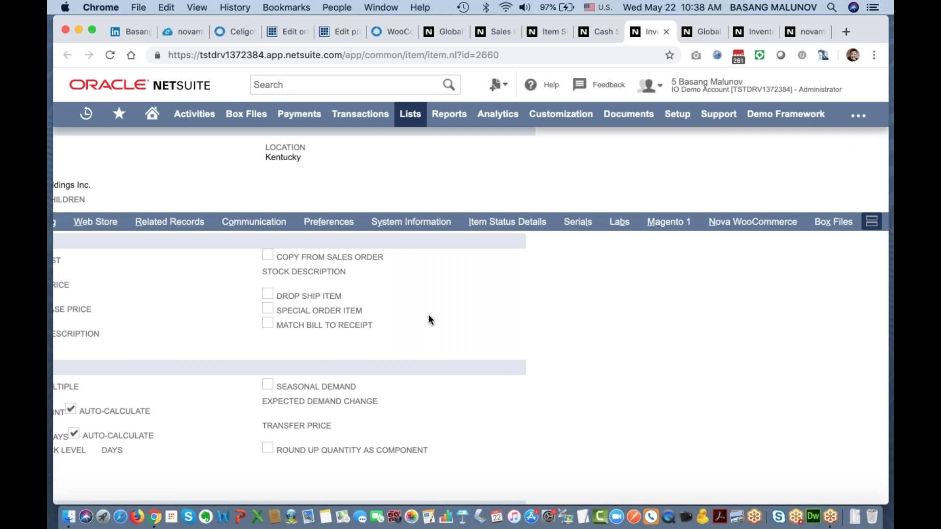
pyautogui.click(758, 227)
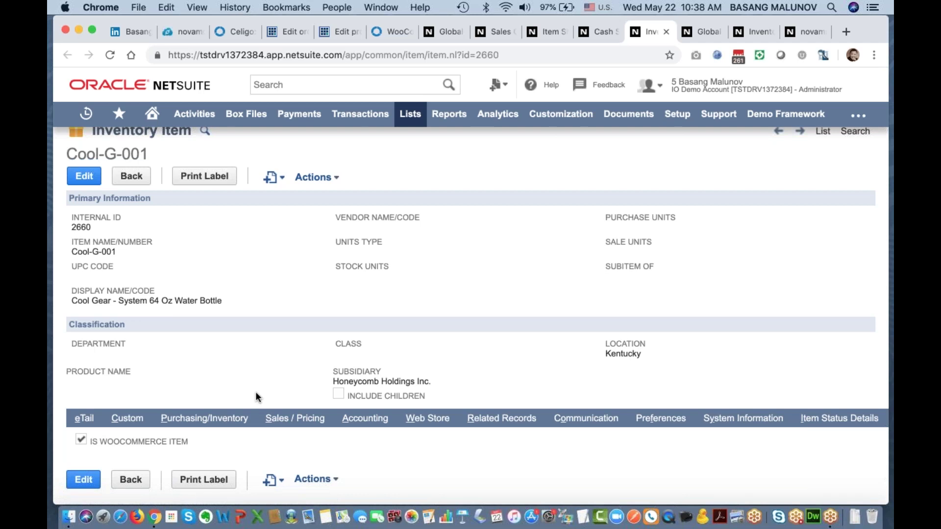
# View the item's WooCommerce Item Id Map among its custom records and highlight the WooCommerce item ID
pyautogui.click(131, 421)
pyautogui.scroll(-3, 234, 373)
pyautogui.scroll(-2, 232, 375)
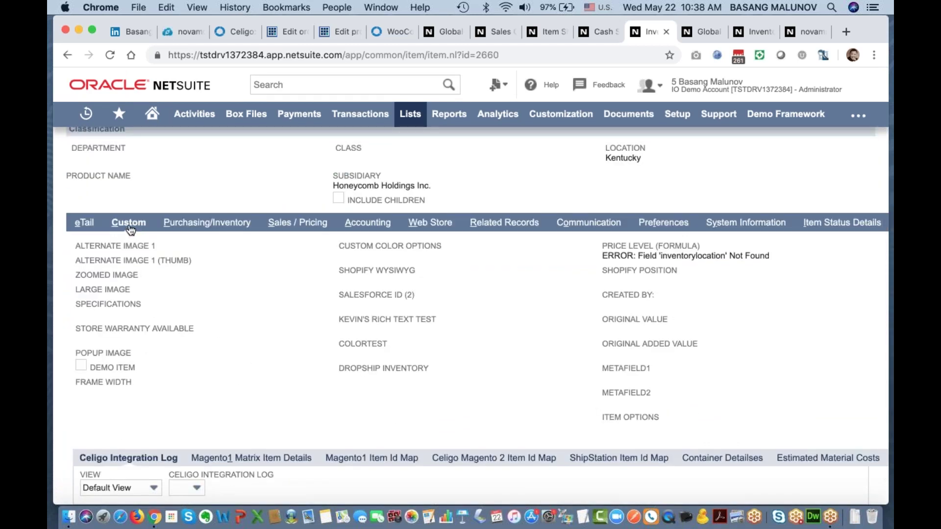
pyautogui.scroll(-3, 357, 393)
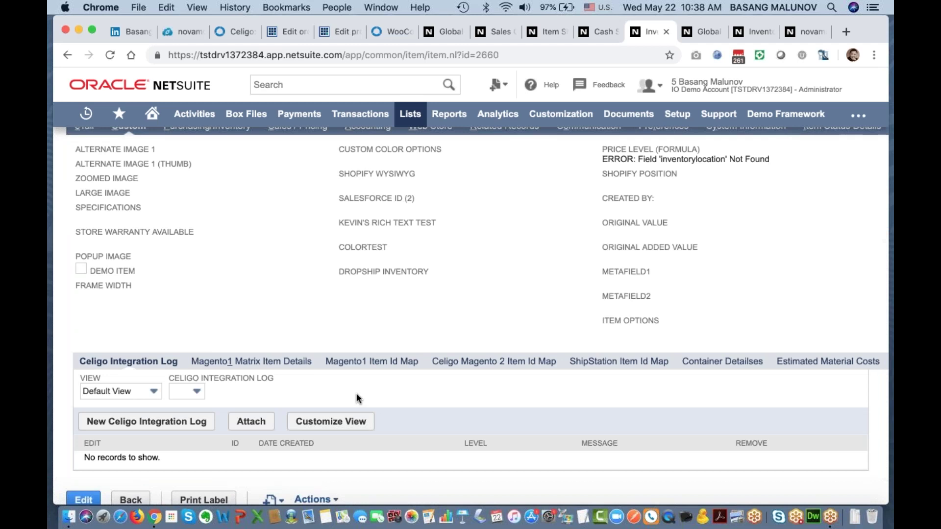
pyautogui.hscroll(7, 357, 398)
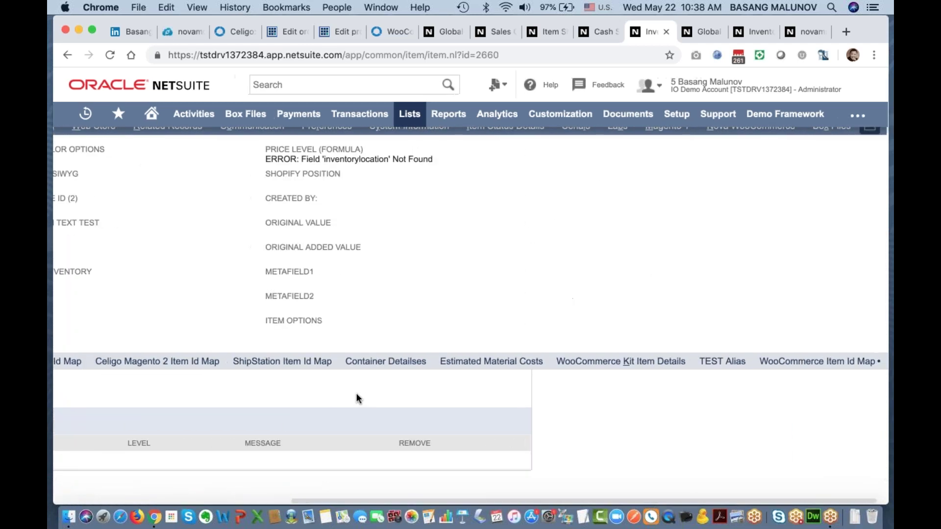
pyautogui.click(787, 364)
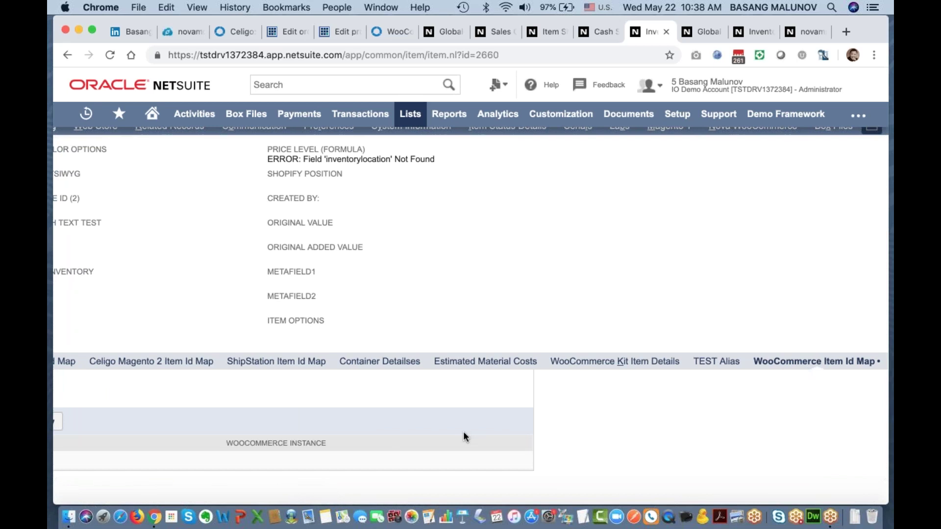
pyautogui.hscroll(-5, 463, 432)
pyautogui.hscroll(-2, 463, 431)
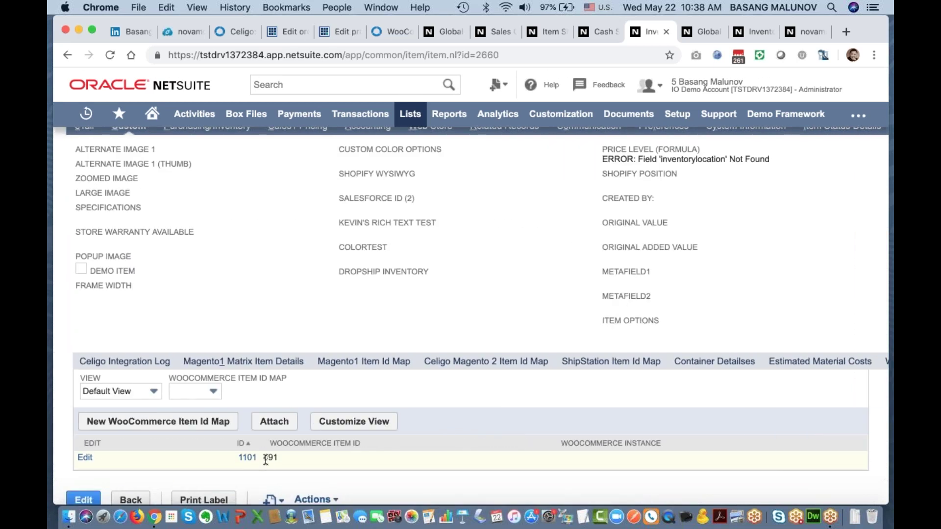
pyautogui.moveTo(263, 460); pyautogui.dragTo(294, 463)
# Switch to the water bottle product in WooCommerce and highlight the post ID in its page address
pyautogui.click(340, 32)
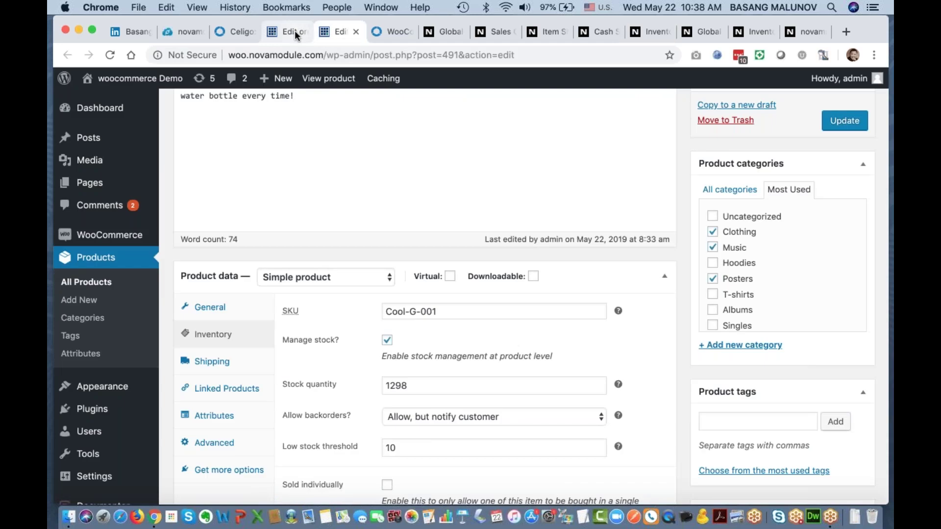
pyautogui.scroll(10, 424, 245)
pyautogui.click(445, 55)
pyautogui.moveTo(443, 55); pyautogui.dragTo(458, 55)
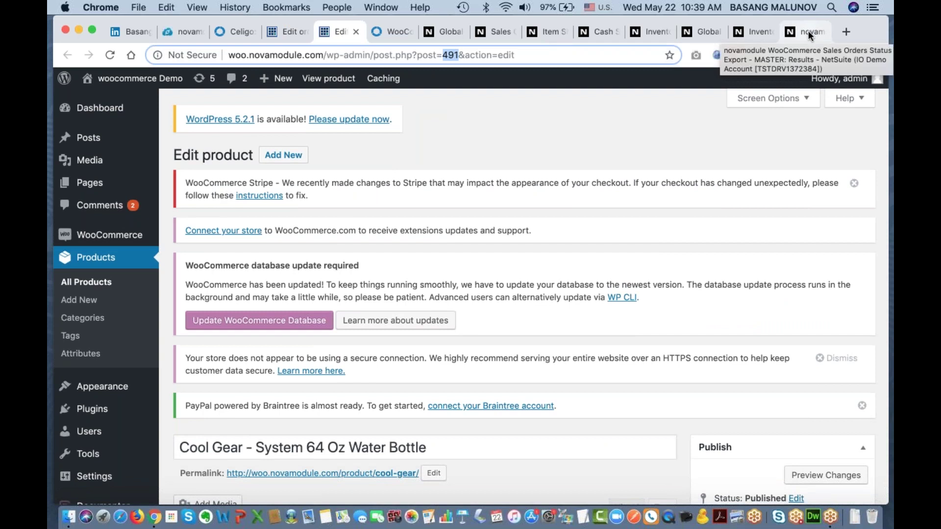
# Return to the Cool-G-001 item record in NetSuite and examine its item name/number and display name
pyautogui.click(386, 31)
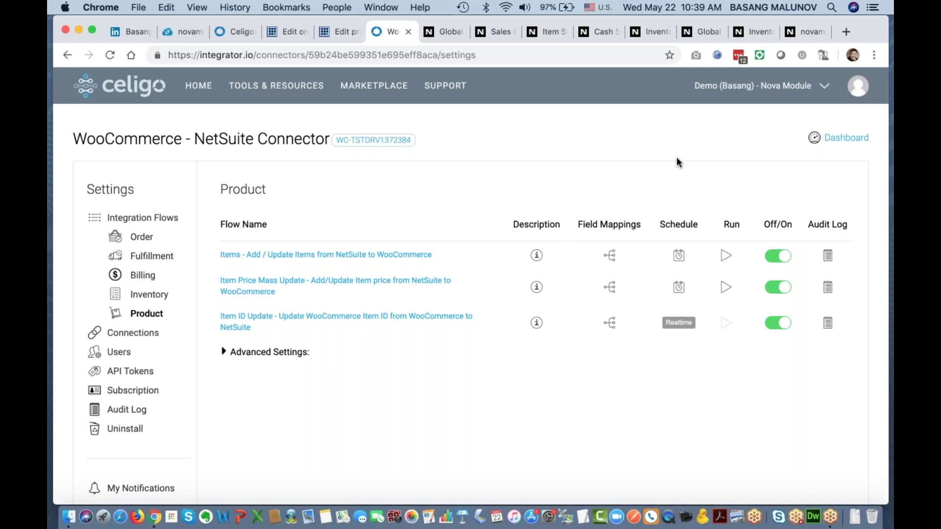
pyautogui.click(806, 33)
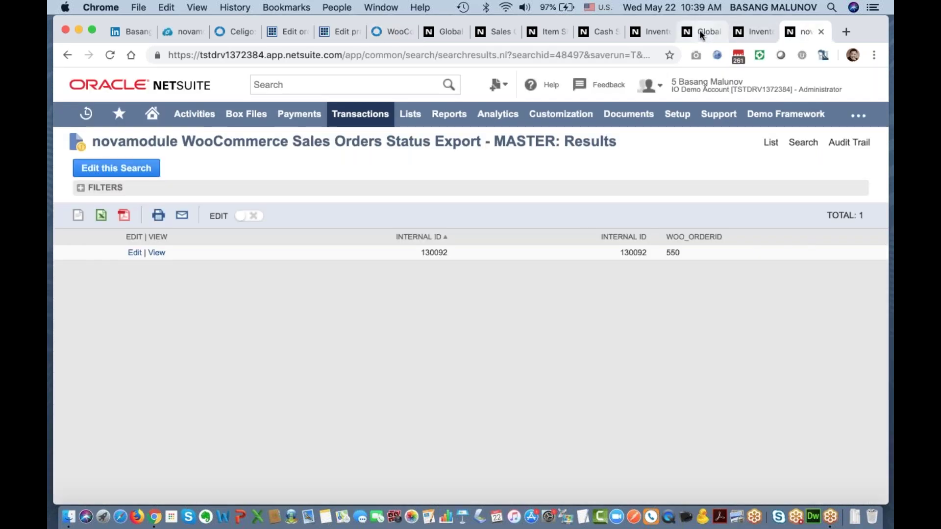
pyautogui.click(758, 31)
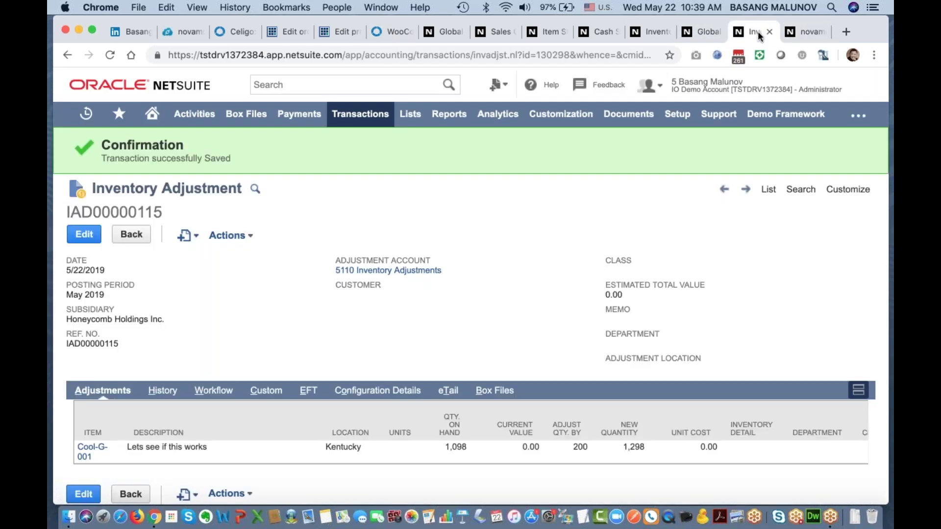
pyautogui.click(700, 29)
pyautogui.click(646, 32)
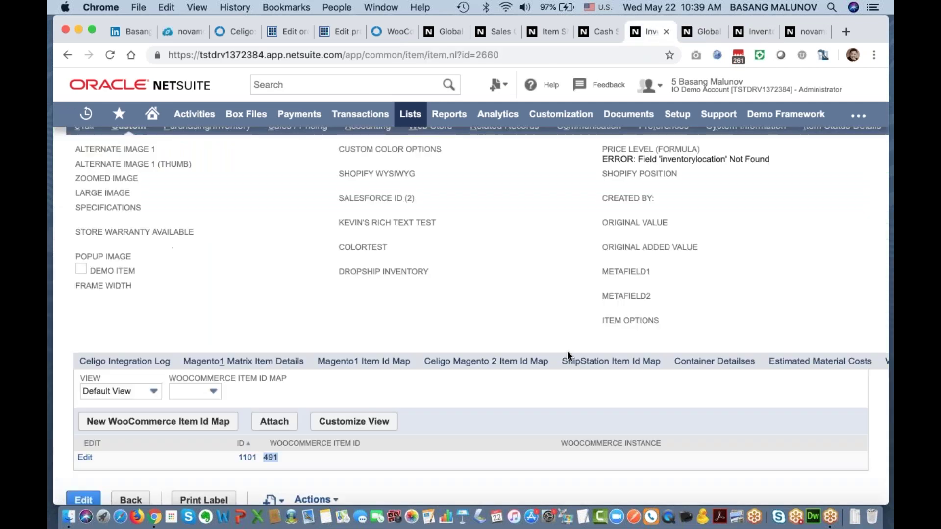
pyautogui.click(296, 458)
pyautogui.scroll(6, 298, 300)
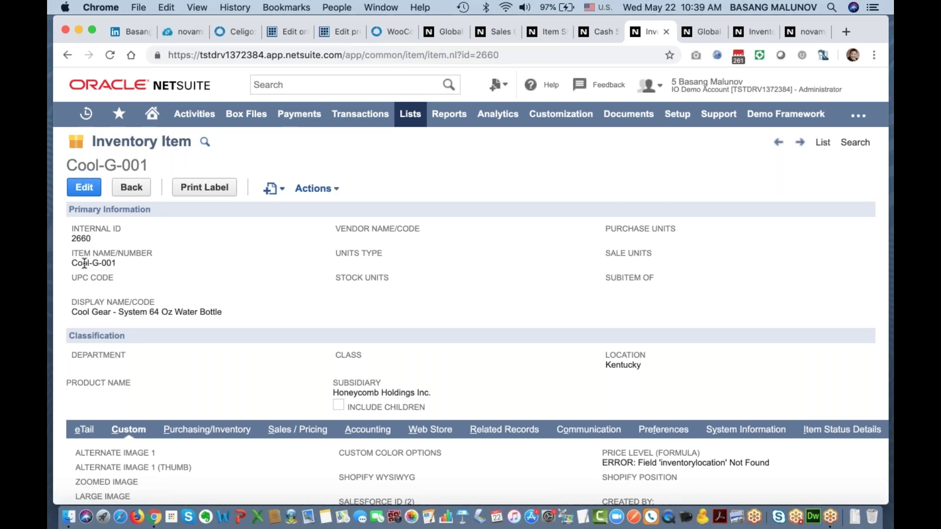
pyautogui.moveTo(95, 265); pyautogui.dragTo(126, 265)
pyautogui.click(85, 311)
pyautogui.moveTo(74, 312); pyautogui.dragTo(161, 312)
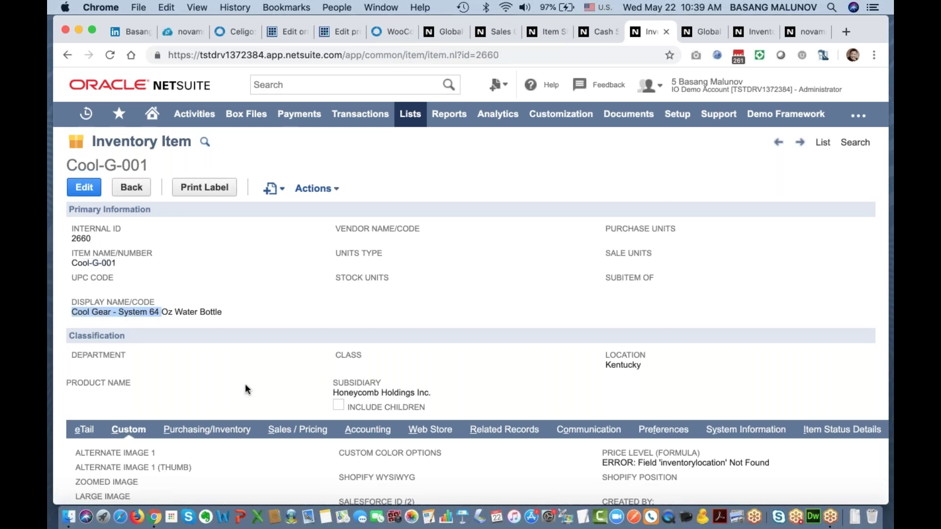
# Review the item's sales description and USA price levels in its Sales / Pricing details
pyautogui.scroll(-5, 247, 389)
pyautogui.click(313, 272)
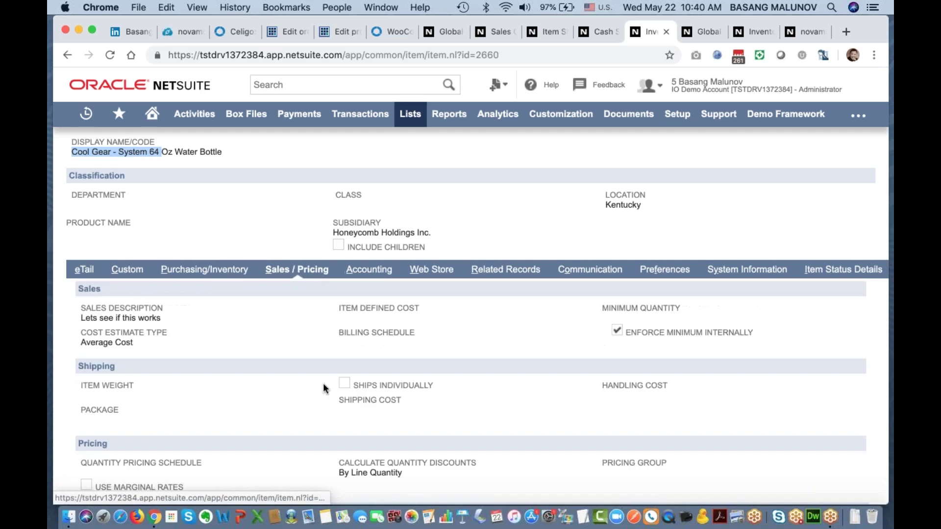
pyautogui.scroll(-6, 323, 388)
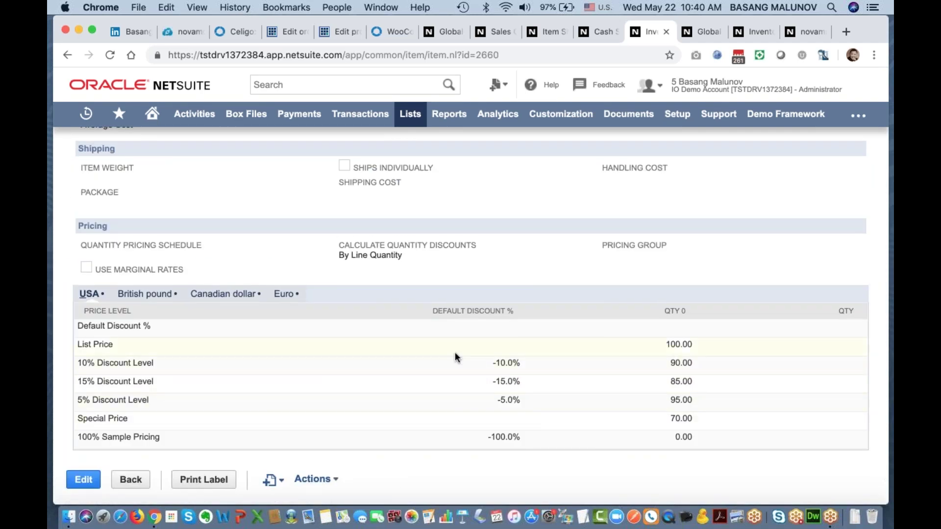
pyautogui.scroll(9, 454, 352)
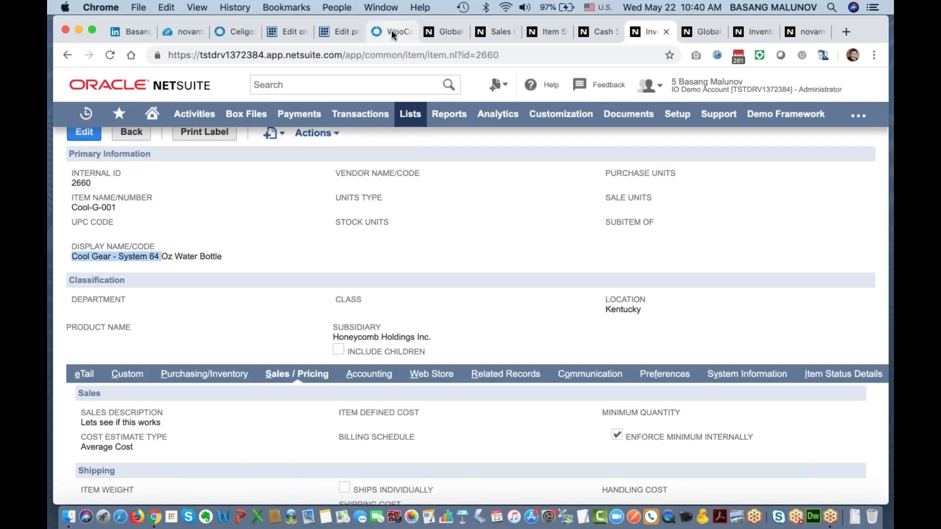
# Review the field mappings of the Items - Add / Update Items from NetSuite to WooCommerce flow and close them without saving
pyautogui.click(391, 30)
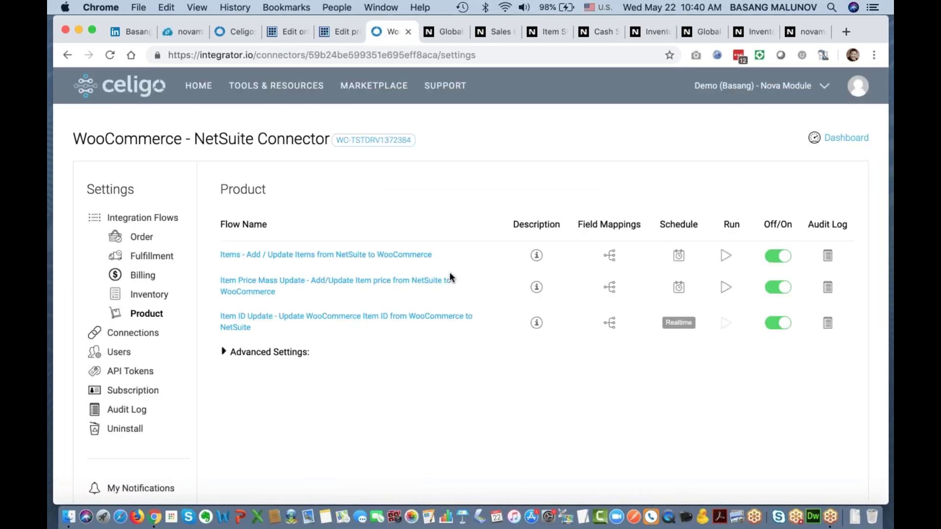
pyautogui.click(613, 259)
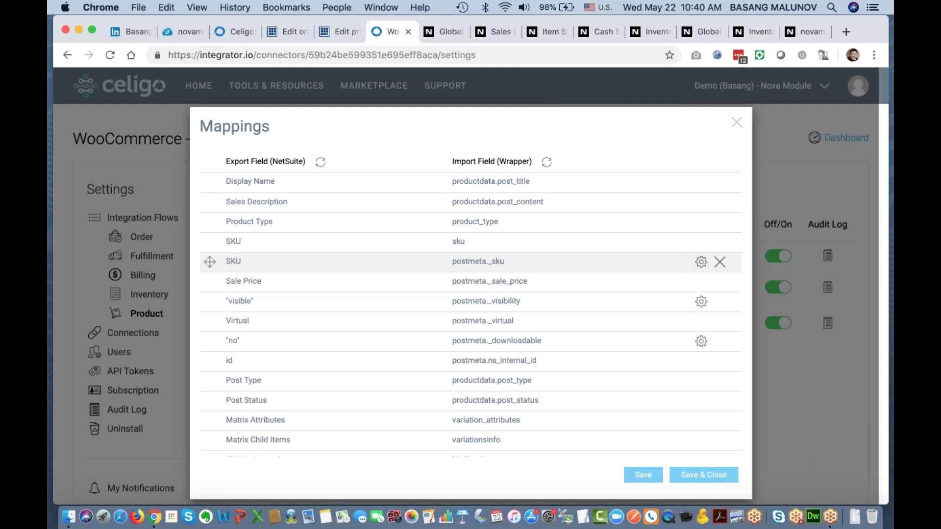
pyautogui.scroll(-2, 470, 261)
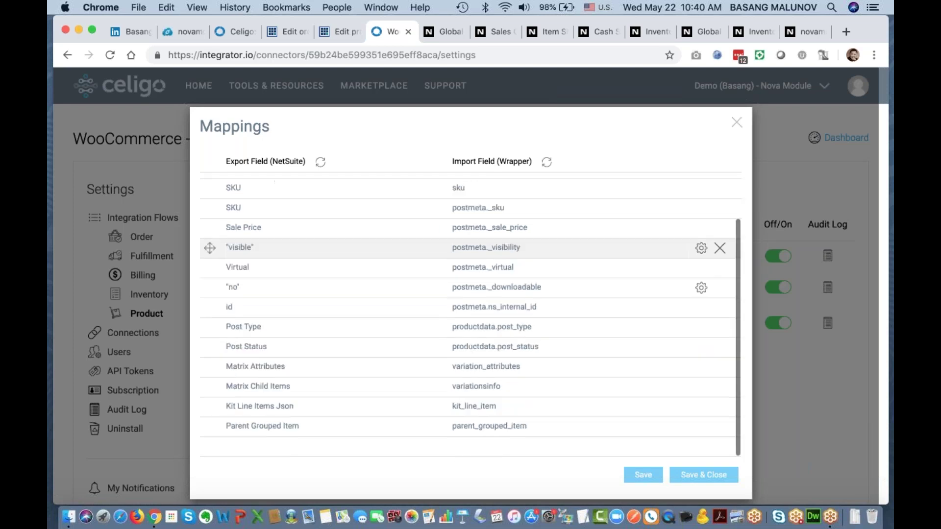
pyautogui.click(476, 446)
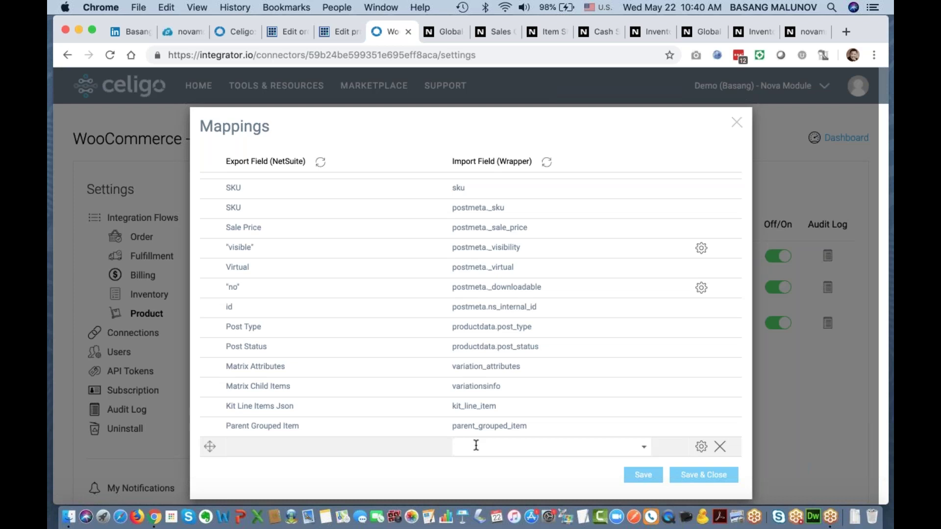
pyautogui.scroll(2, 498, 237)
pyautogui.scroll(-2, 498, 236)
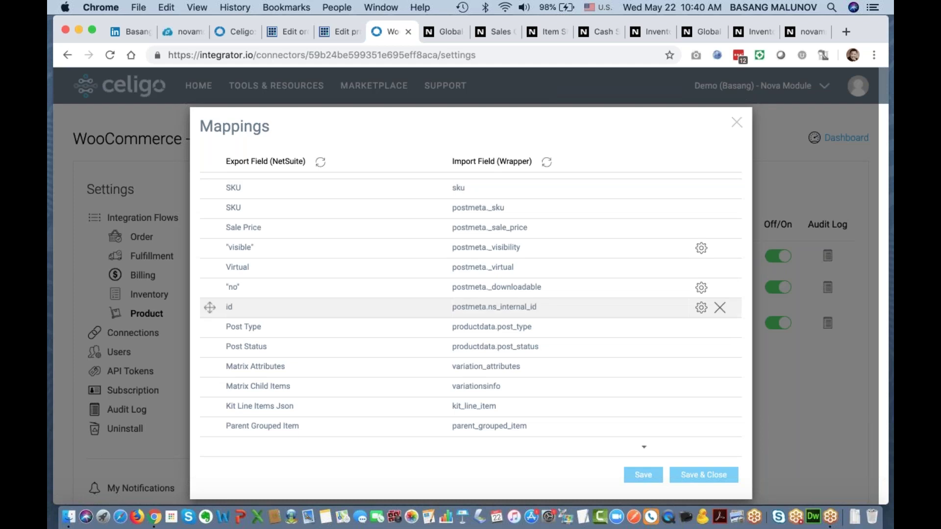
pyautogui.click(737, 124)
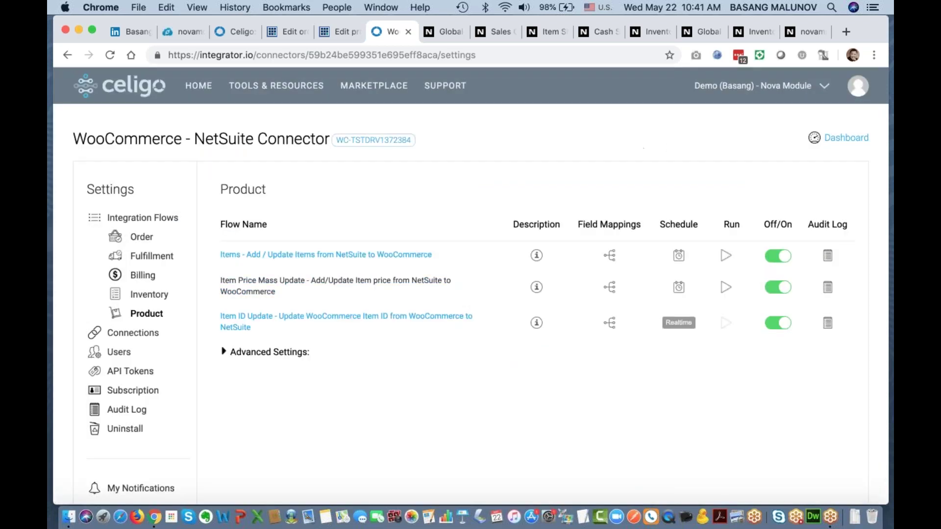
# Review the Product flows' advanced settings, keeping USA as the export currency and List Price as the price level
pyautogui.click(227, 355)
pyautogui.scroll(-5, 363, 353)
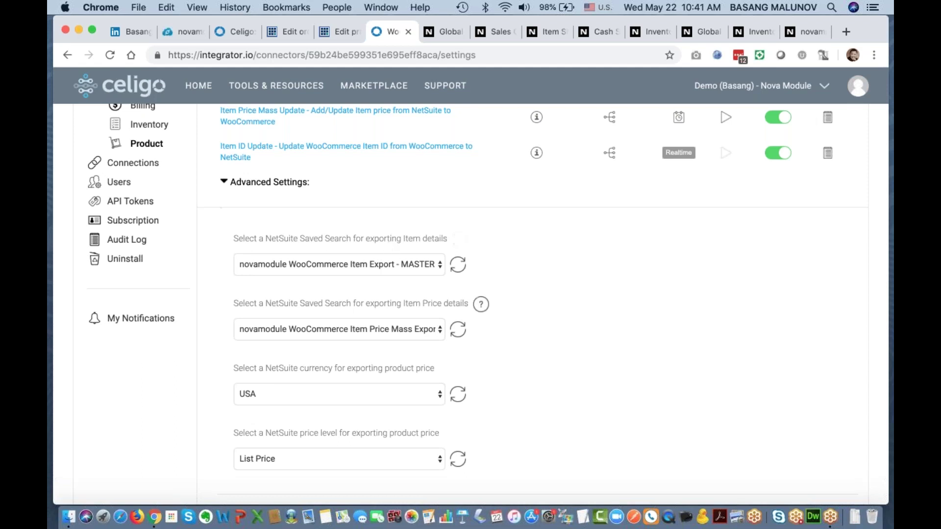
pyautogui.scroll(-1, 269, 319)
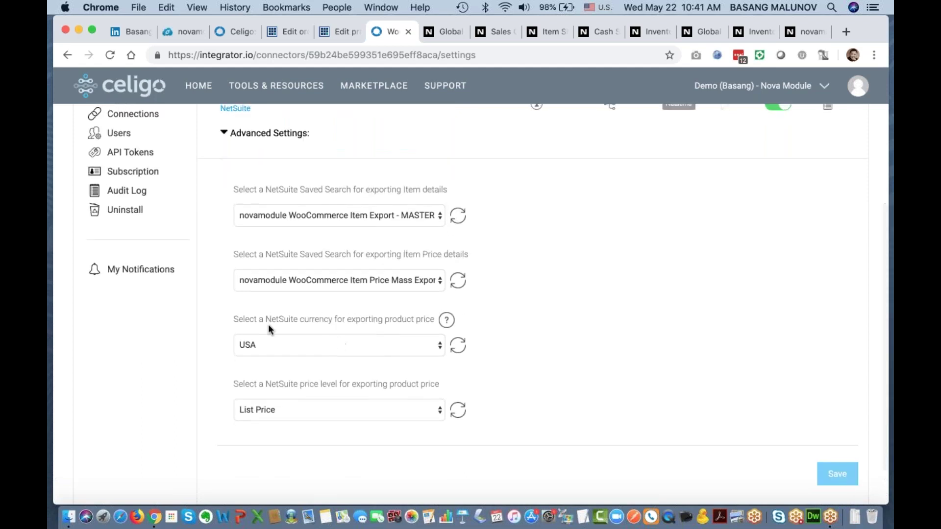
pyautogui.click(290, 347)
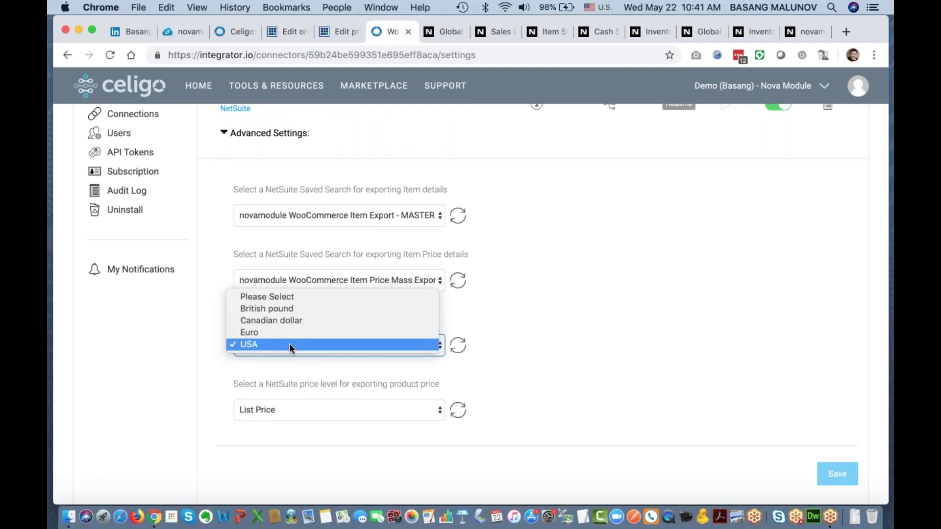
pyautogui.click(289, 344)
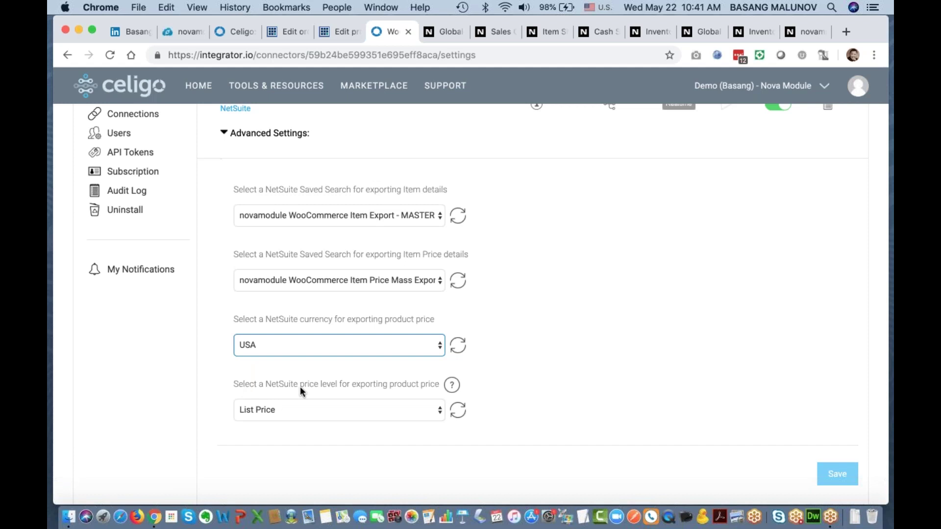
pyautogui.click(275, 411)
pyautogui.click(275, 409)
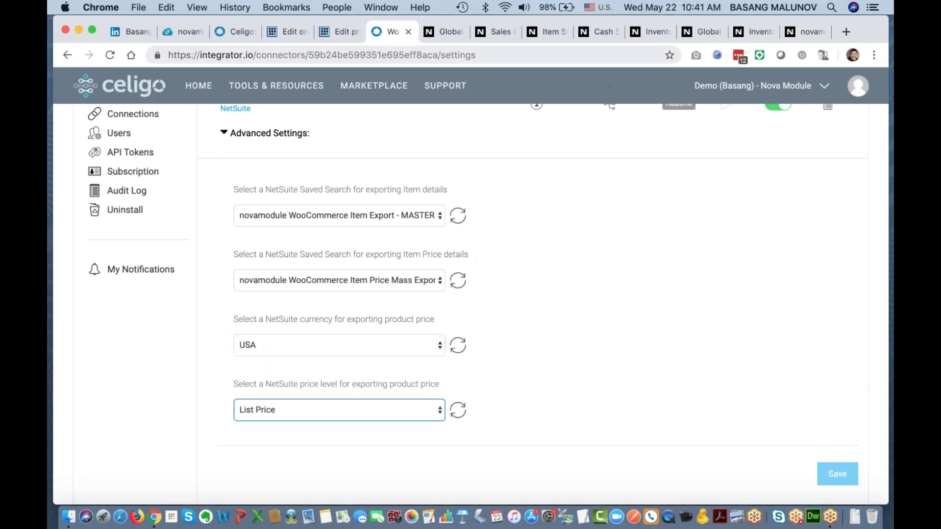
# Check the List Price in the Cool-G-001 item's USA pricing table in NetSuite
pyautogui.click(644, 32)
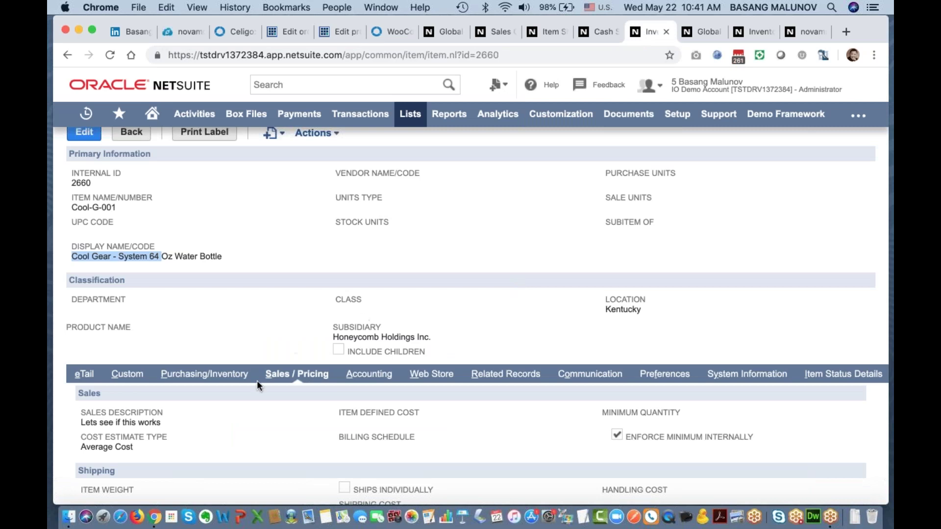
pyautogui.scroll(-7, 301, 430)
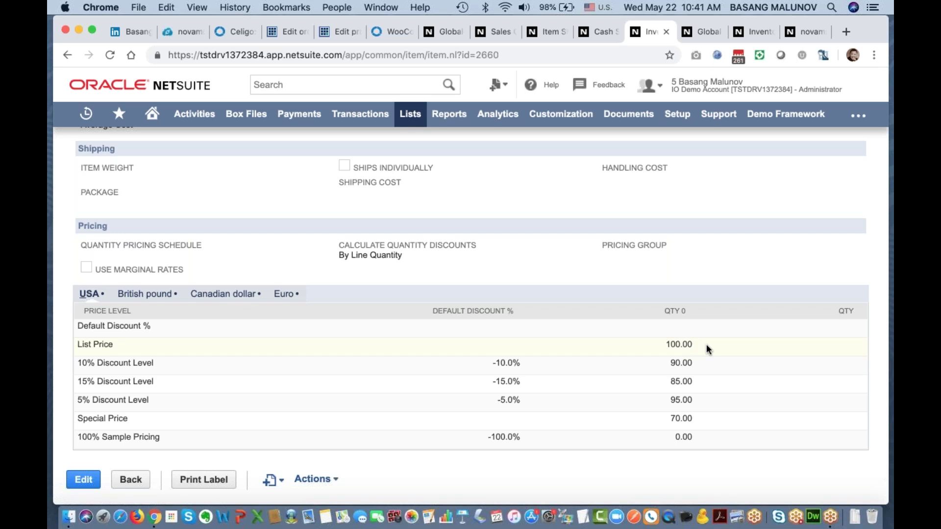
# Review the flow lists of the Order, Fulfillment, Billing, Inventory and Product sections in the Celigo WooCommerce - NetSuite Connector settings
pyautogui.click(393, 31)
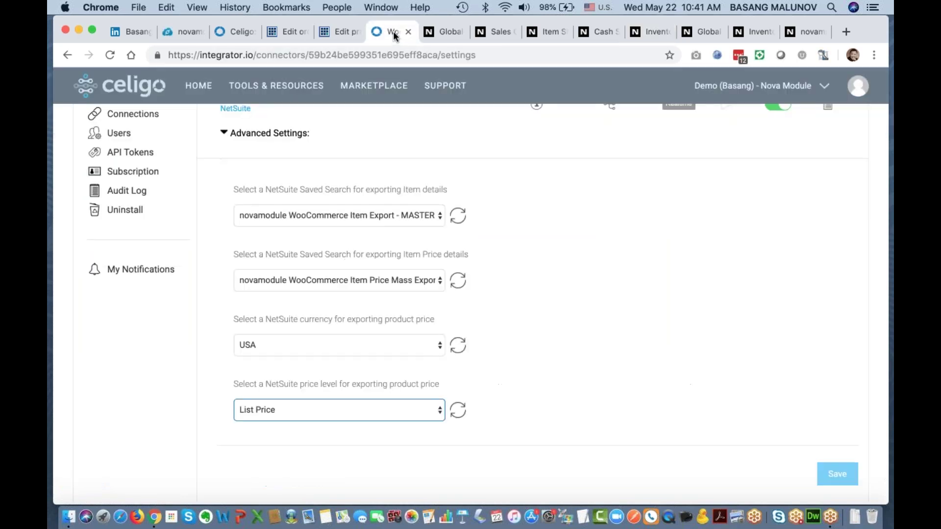
pyautogui.scroll(-1, 492, 146)
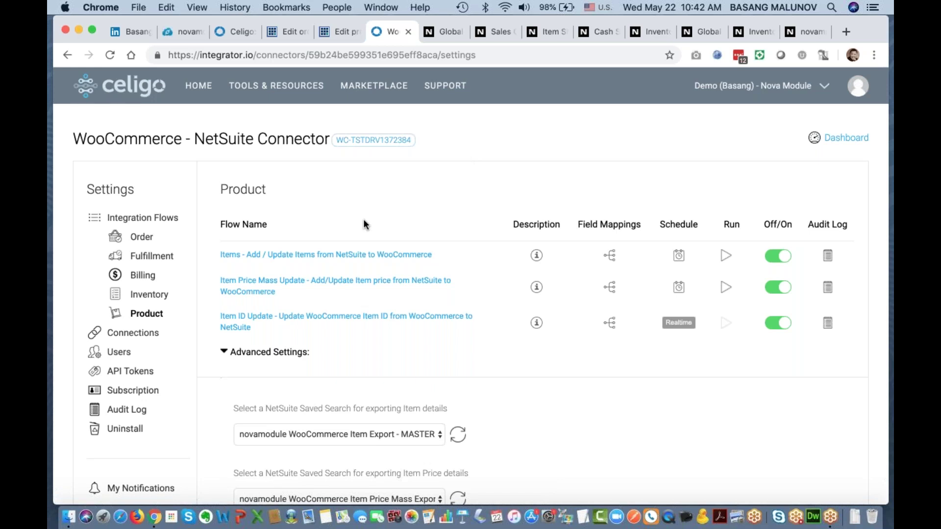
pyautogui.click(142, 239)
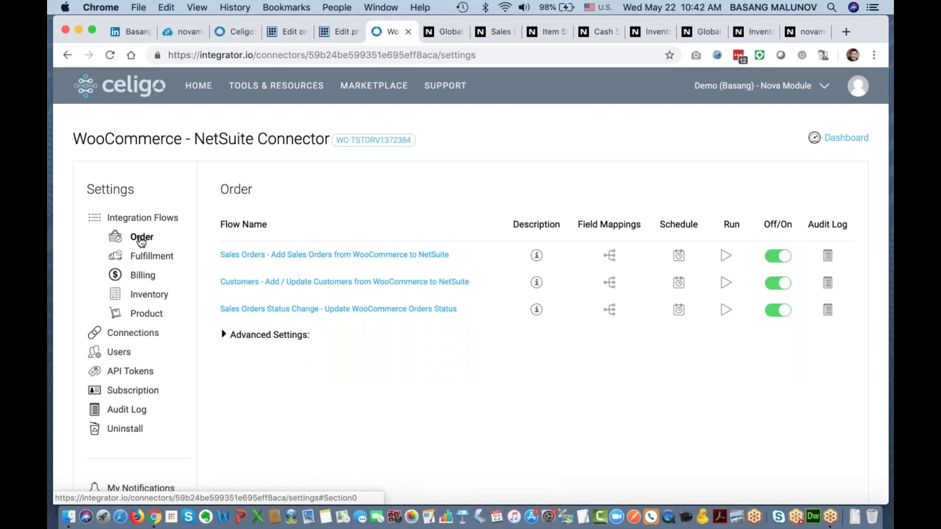
pyautogui.click(158, 259)
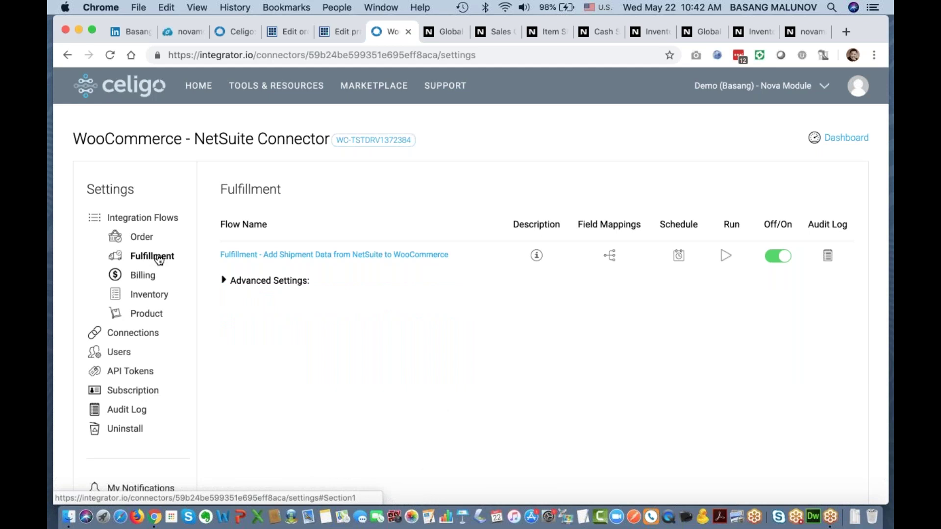
pyautogui.click(147, 278)
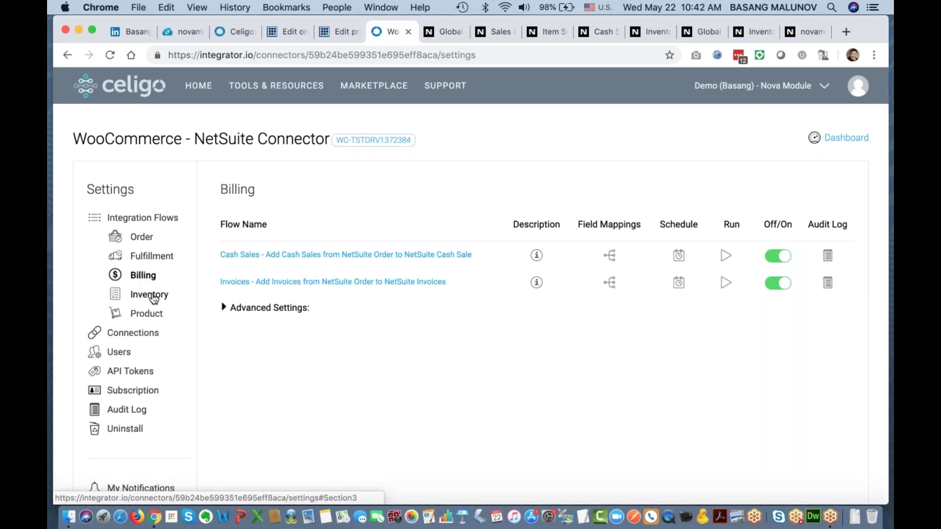
pyautogui.click(154, 299)
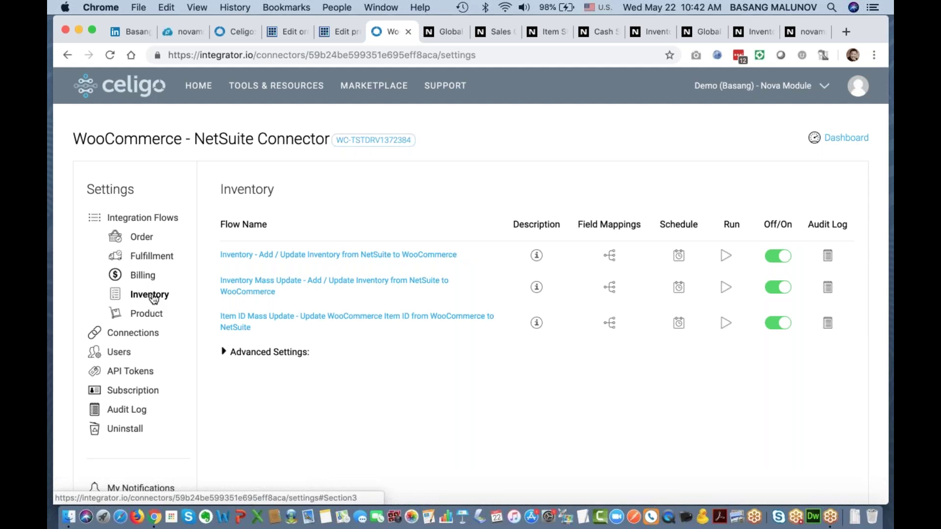
pyautogui.click(154, 317)
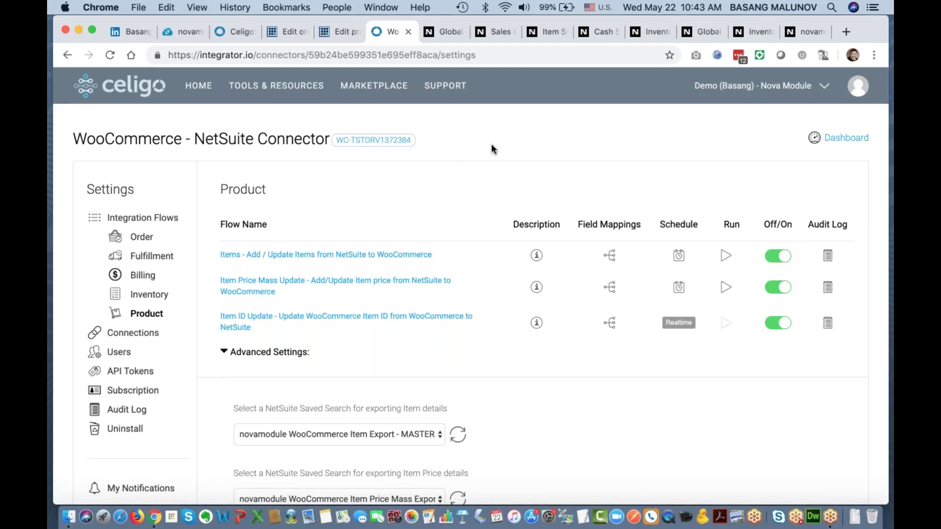
# Review the names of the novamodule WooCommerce MASTER saved searches in the NetSuite global search results
pyautogui.click(445, 31)
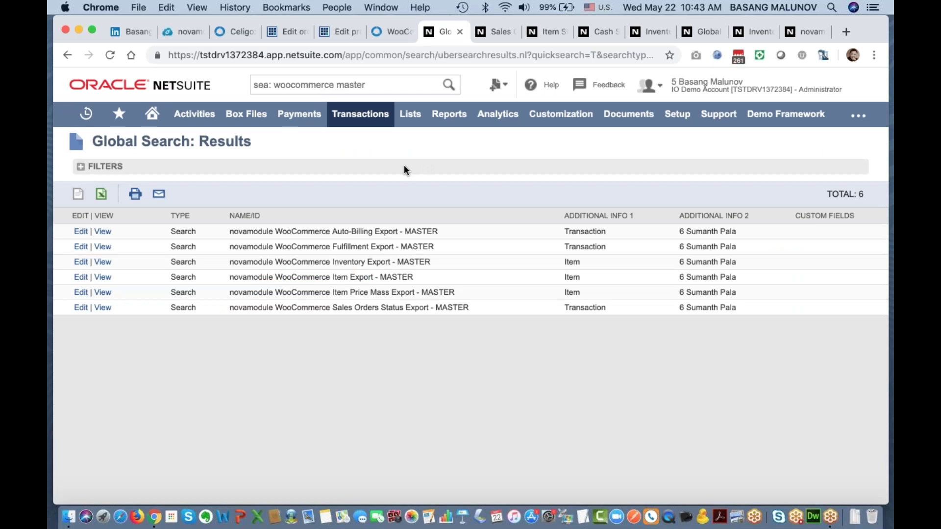
pyautogui.moveTo(229, 231); pyautogui.dragTo(478, 308)
pyautogui.click(486, 311)
# Check the Fulfillment advanced settings in Celigo, keeping novamodule WooCommerce Fulfillment Export - MASTER as the saved search
pyautogui.click(396, 30)
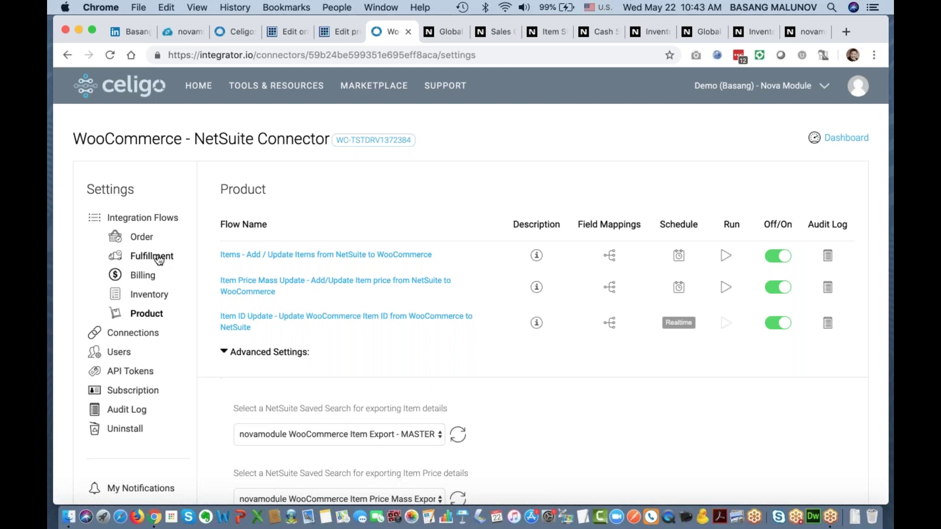
pyautogui.click(158, 257)
pyautogui.click(227, 280)
pyautogui.click(338, 356)
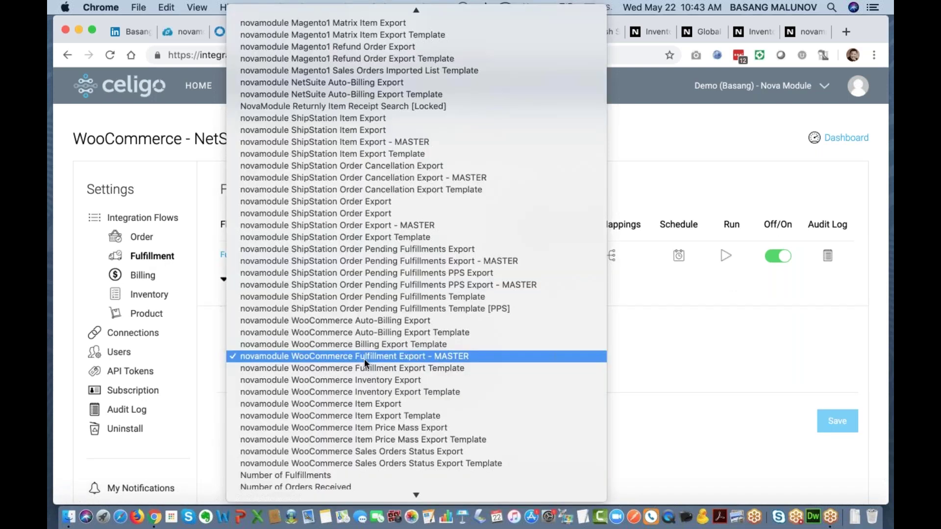
pyautogui.click(364, 357)
# Check the Billing advanced settings, keeping novamodule WooCommerce Auto-Billing Export - MASTER as the saved search for auto-billing sales orders
pyautogui.click(145, 278)
pyautogui.click(269, 309)
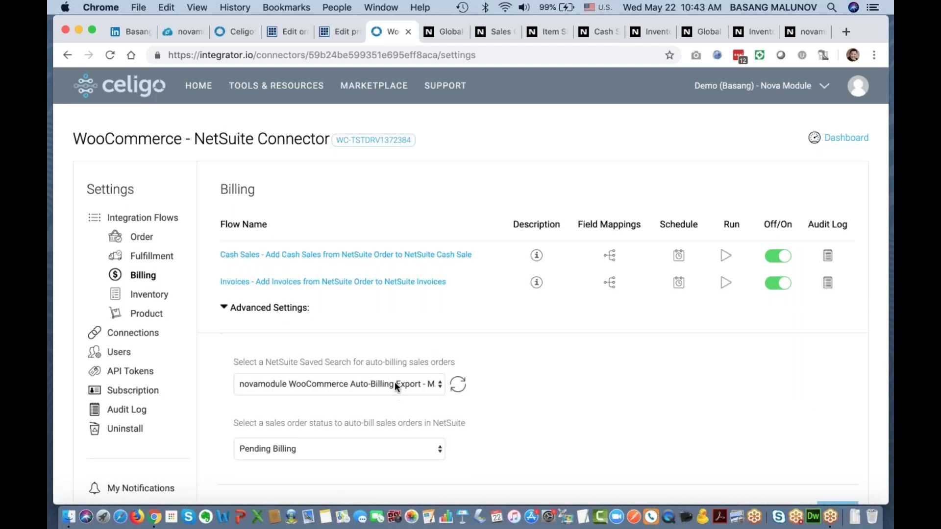
pyautogui.click(394, 385)
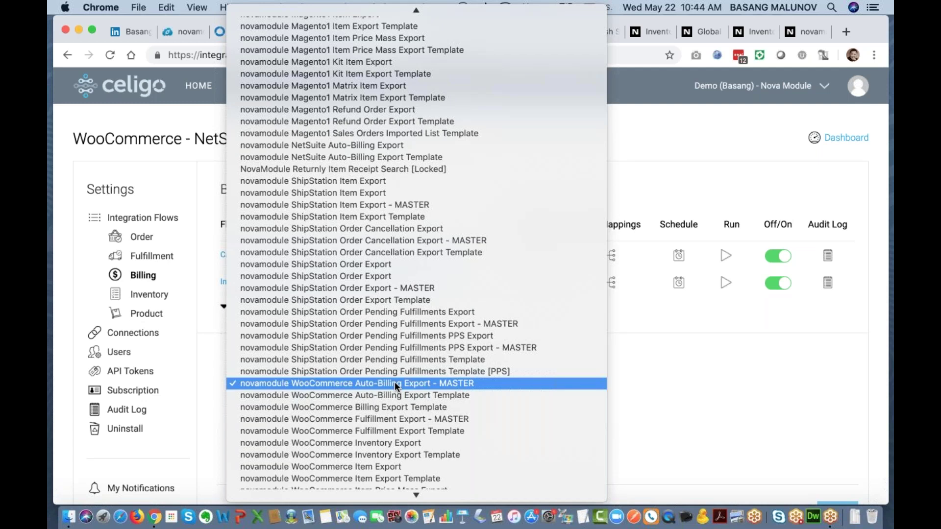
pyautogui.click(395, 383)
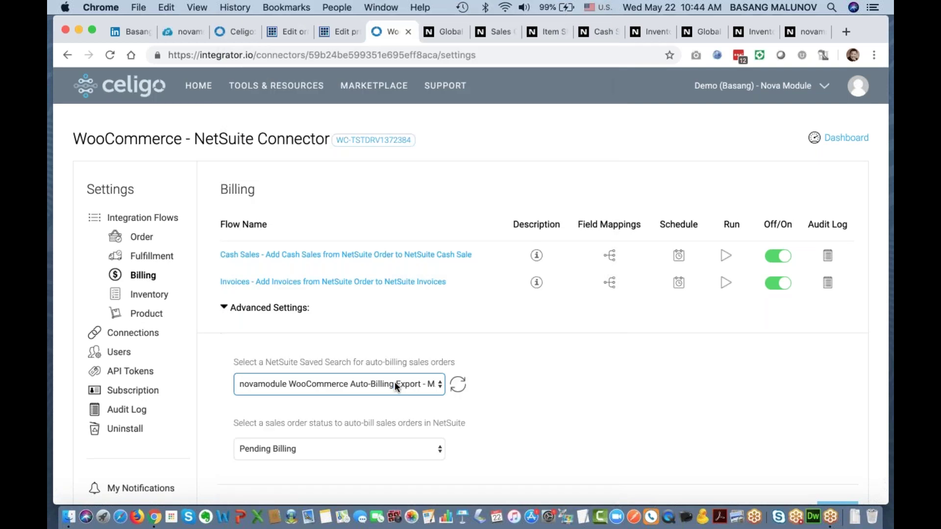
# Look over the Inventory and Product flows and compare them with the MASTER saved searches listed in NetSuite
pyautogui.click(151, 300)
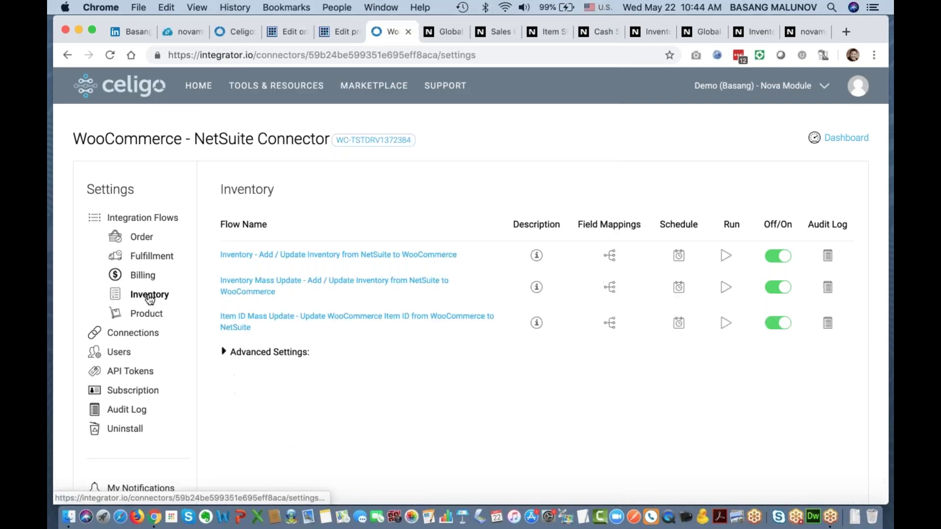
pyautogui.click(153, 317)
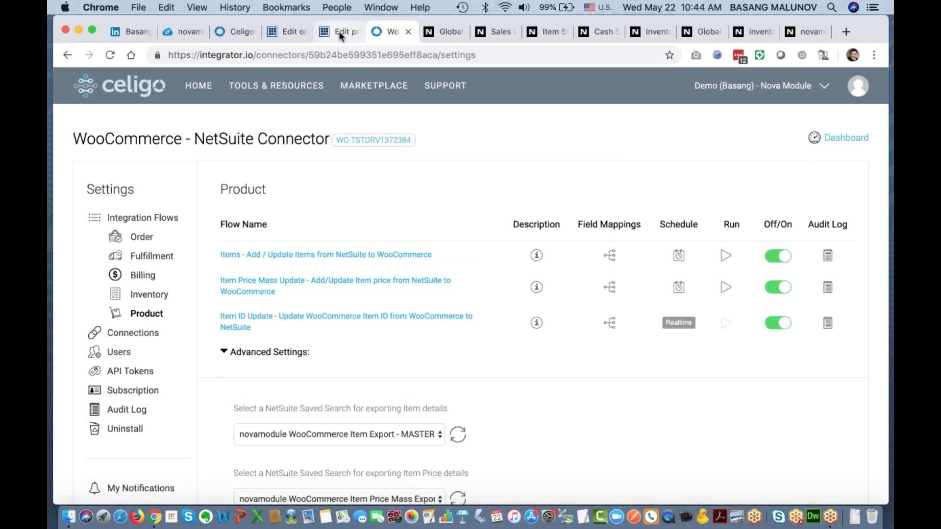
pyautogui.click(440, 29)
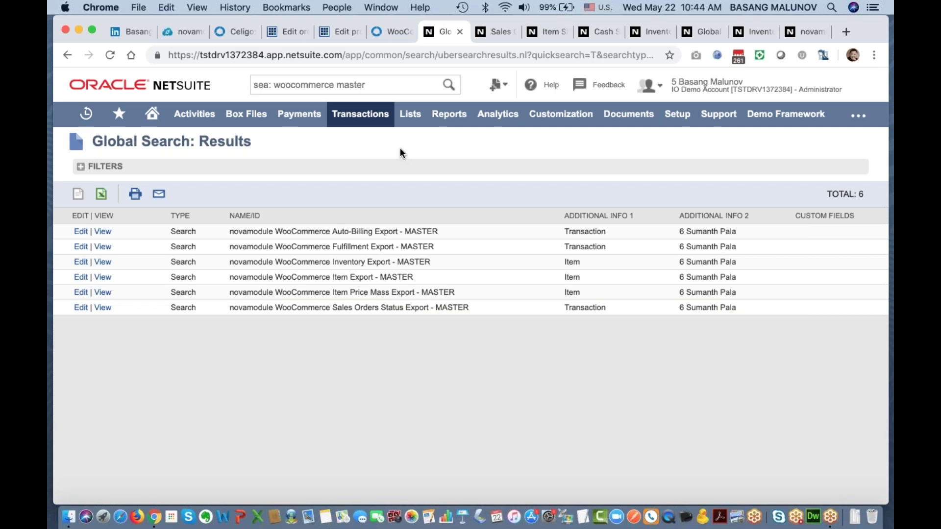
pyautogui.click(391, 31)
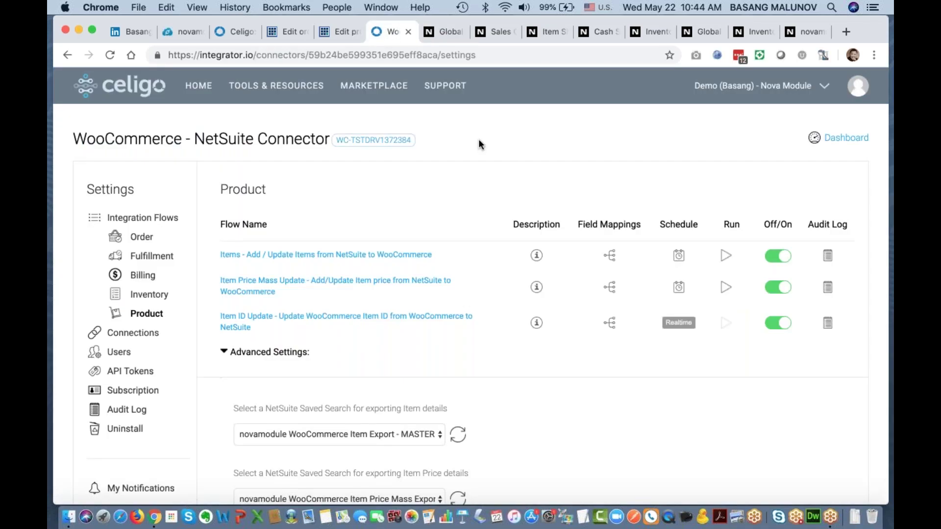
# Review the connector's Users list with each user's access level and invitation status
pyautogui.click(118, 353)
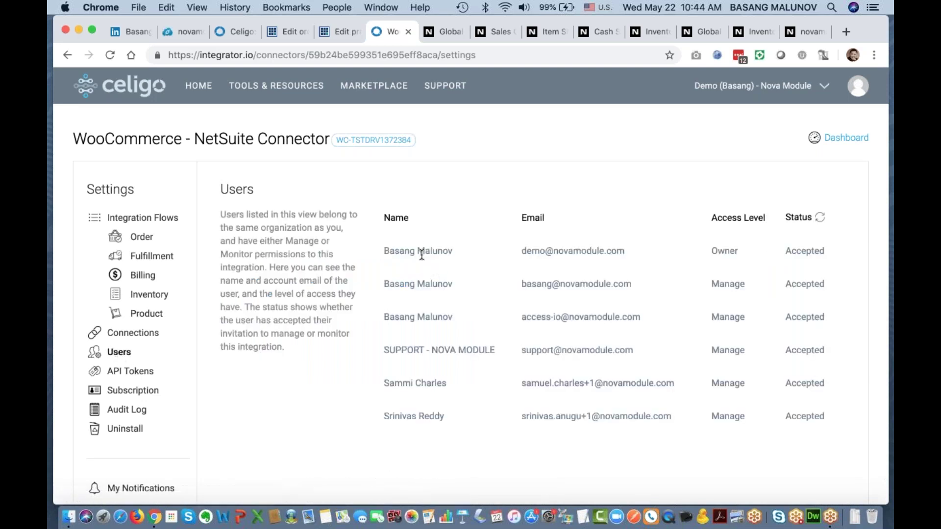
pyautogui.scroll(-3, 421, 254)
pyautogui.scroll(3, 490, 186)
pyautogui.scroll(-3, 363, 360)
pyautogui.scroll(3, 363, 360)
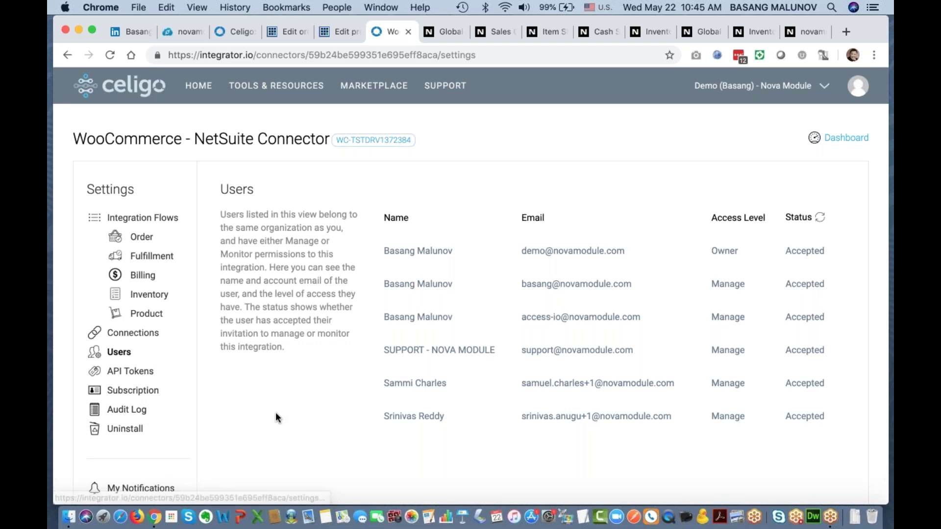
# In My Notifications, select All Flows for job errors and both the NetSuite and WooCommerce connections for offline alerts, without saving
pyautogui.scroll(-3, 276, 413)
pyautogui.click(131, 368)
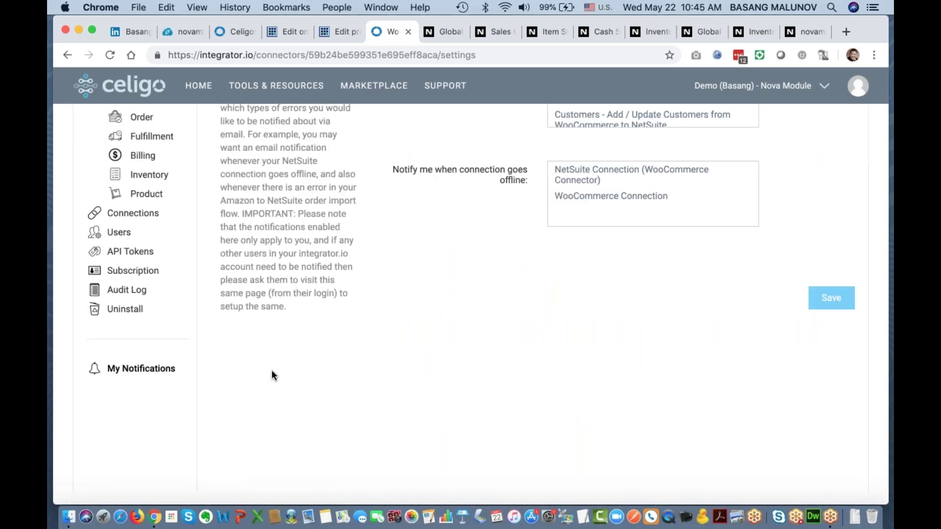
pyautogui.scroll(3, 272, 370)
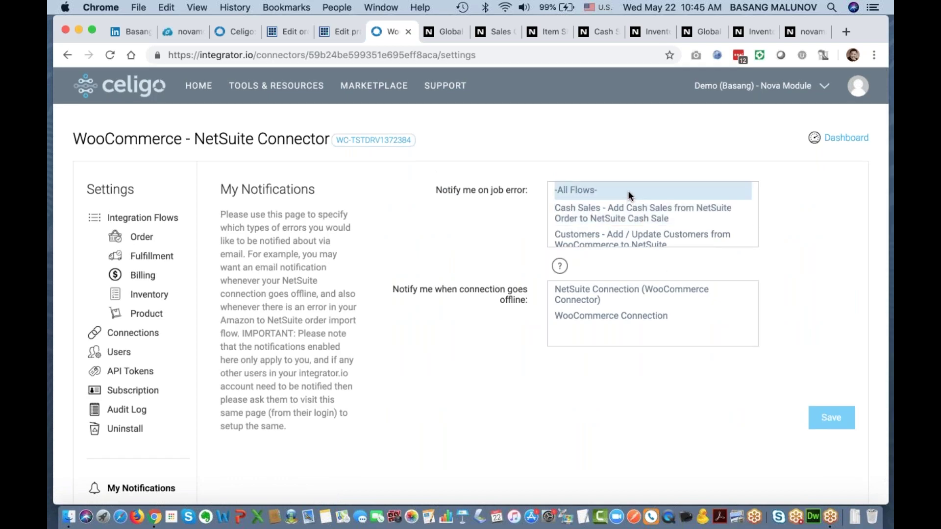
pyautogui.click(596, 191)
pyautogui.click(604, 286)
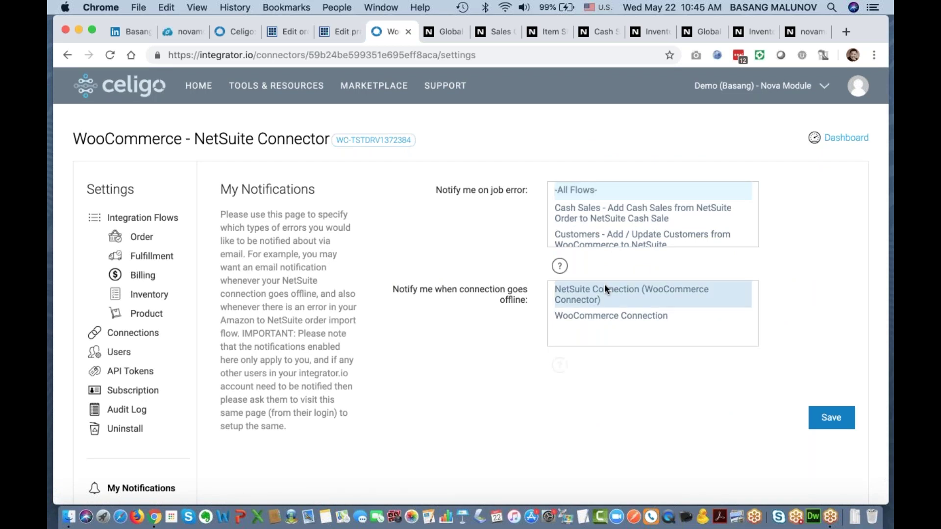
pyautogui.keyDown('super'); pyautogui.click(615, 314); pyautogui.keyUp('super')
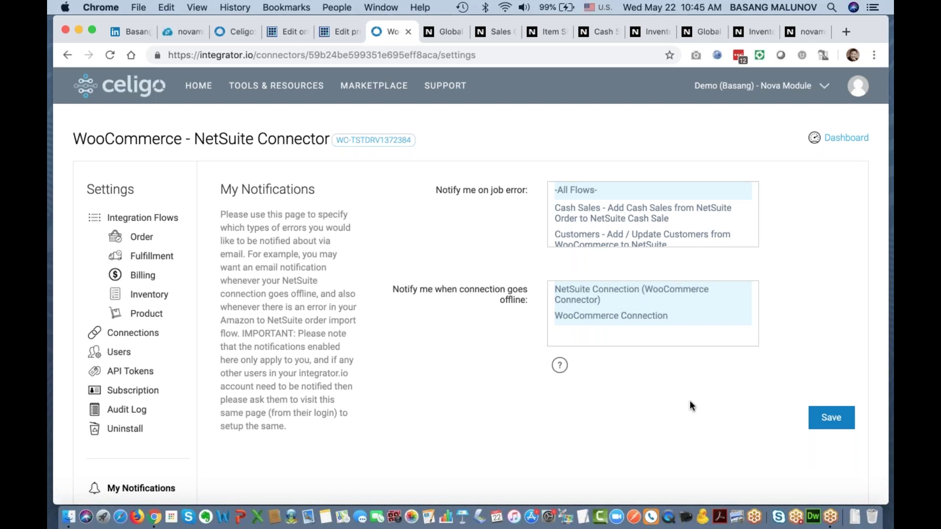
# Open the WooCommerce - NetSuite Connector's job dashboard from the home page's integrations
pyautogui.click(858, 93)
pyautogui.click(860, 94)
pyautogui.scroll(1, 425, 283)
pyautogui.click(204, 89)
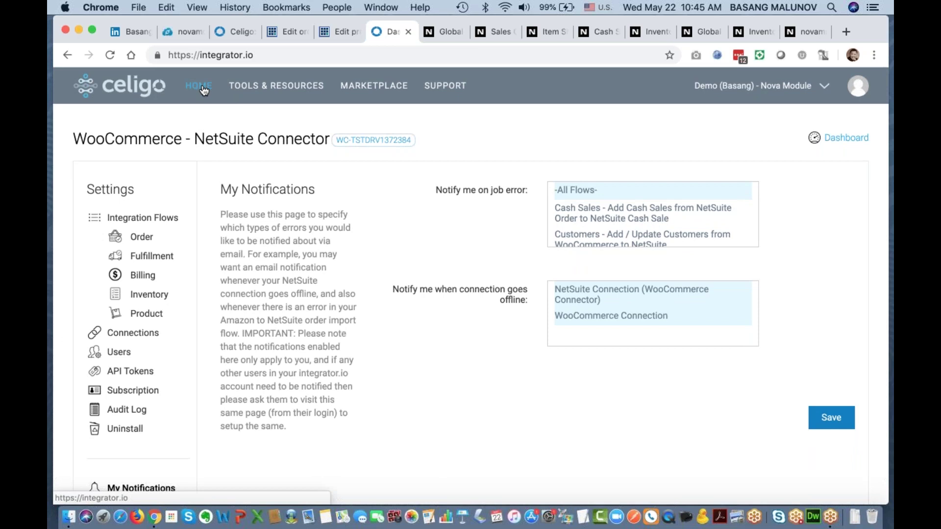
pyautogui.click(132, 216)
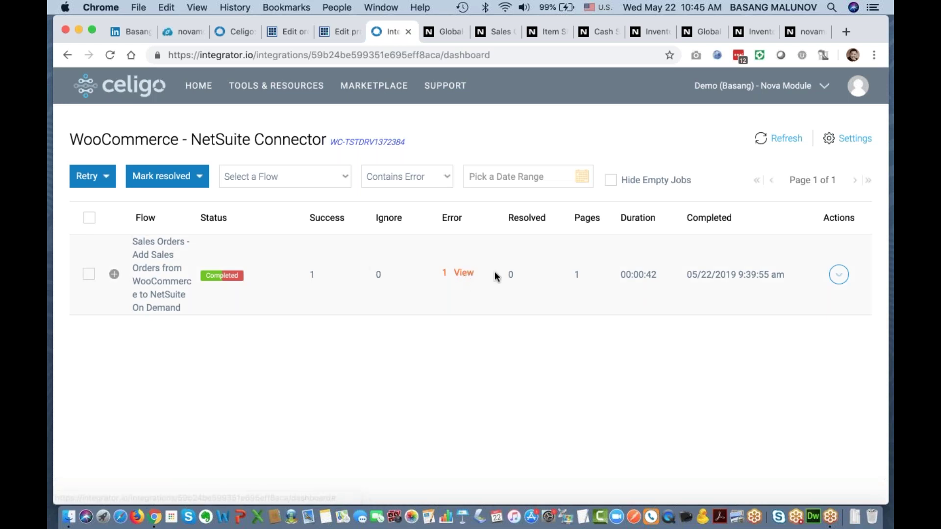
# Inspect the error message of the Sales Orders - Add Sales Orders from WooCommerce to NetSuite job and close its details
pyautogui.click(467, 276)
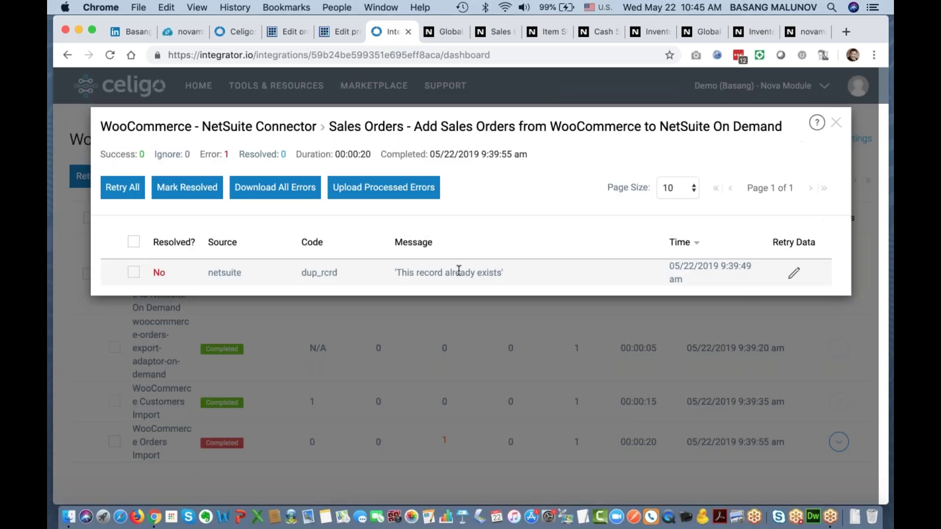
pyautogui.moveTo(395, 272); pyautogui.dragTo(522, 278)
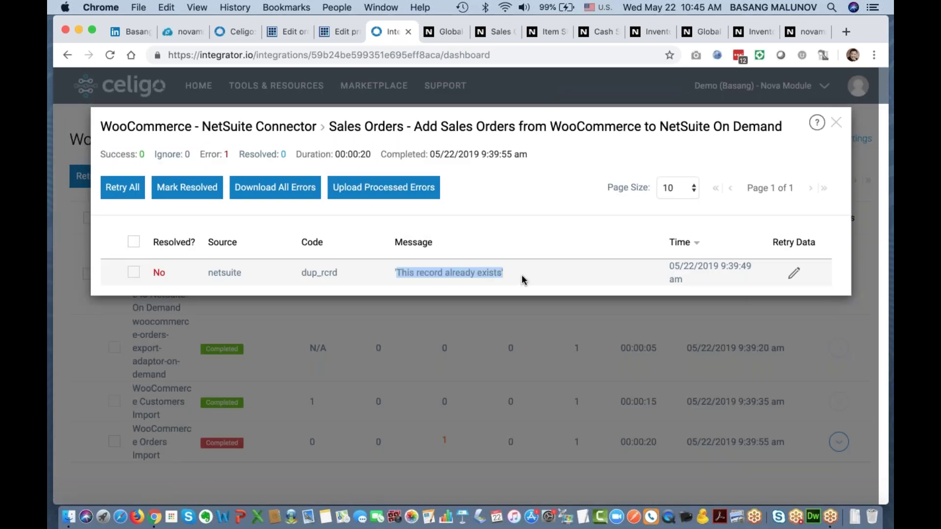
pyautogui.click(521, 274)
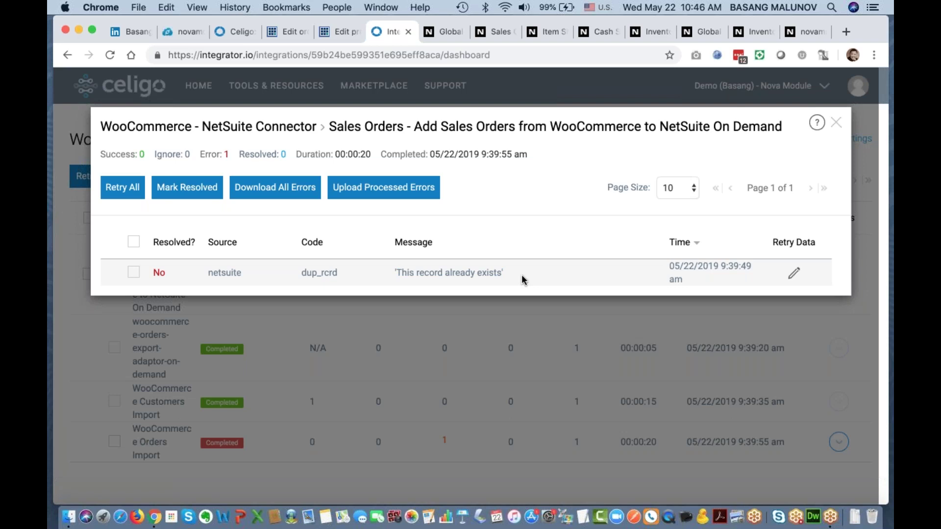
pyautogui.moveTo(395, 273); pyautogui.dragTo(532, 275)
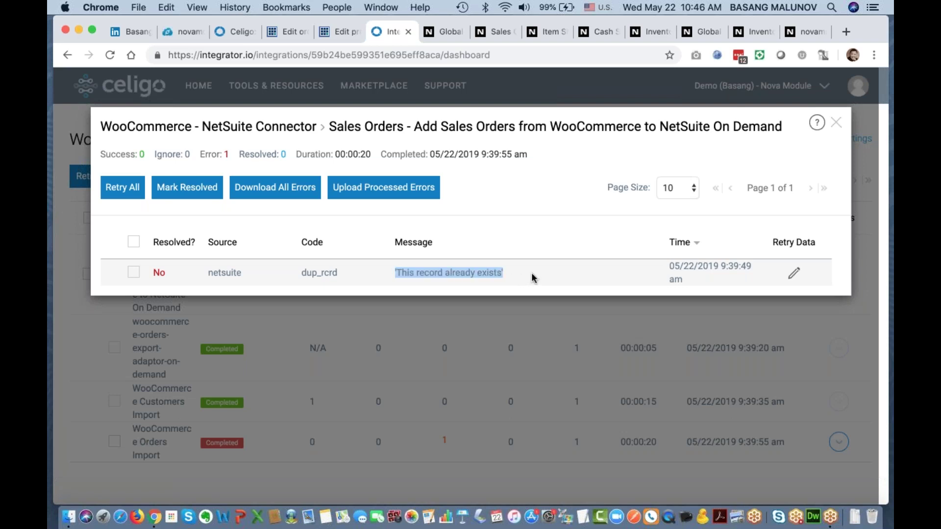
pyautogui.click(533, 279)
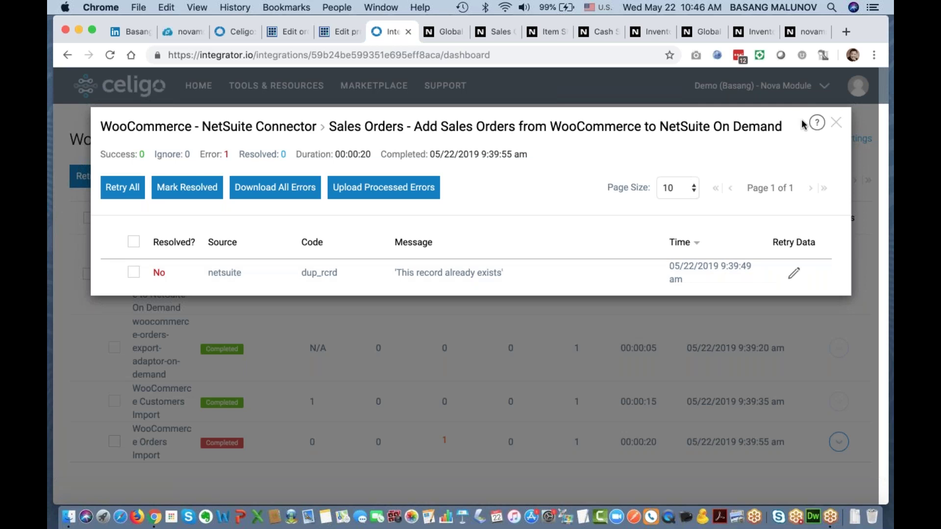
pyautogui.click(836, 123)
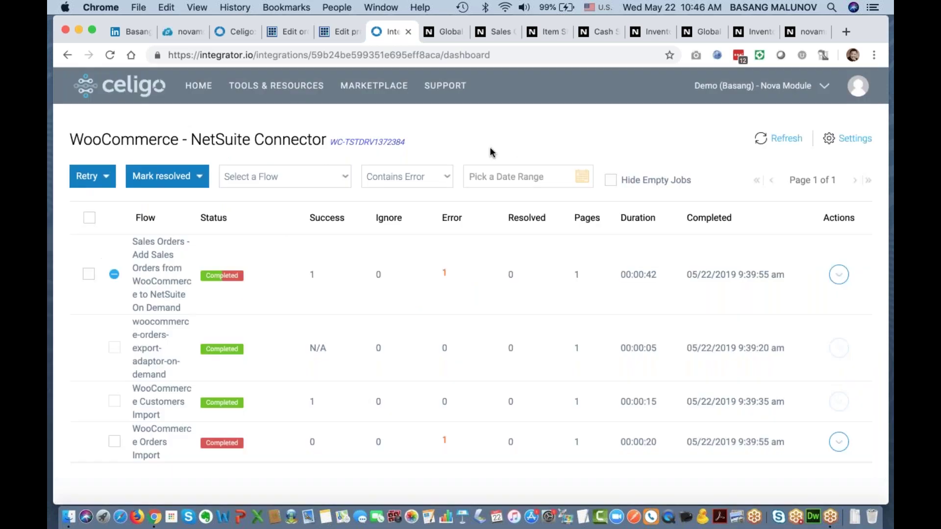
# Reopen the error details from the WooCommerce Orders Import row and examine the error message
pyautogui.click(858, 91)
pyautogui.click(548, 128)
pyautogui.moveTo(467, 443)
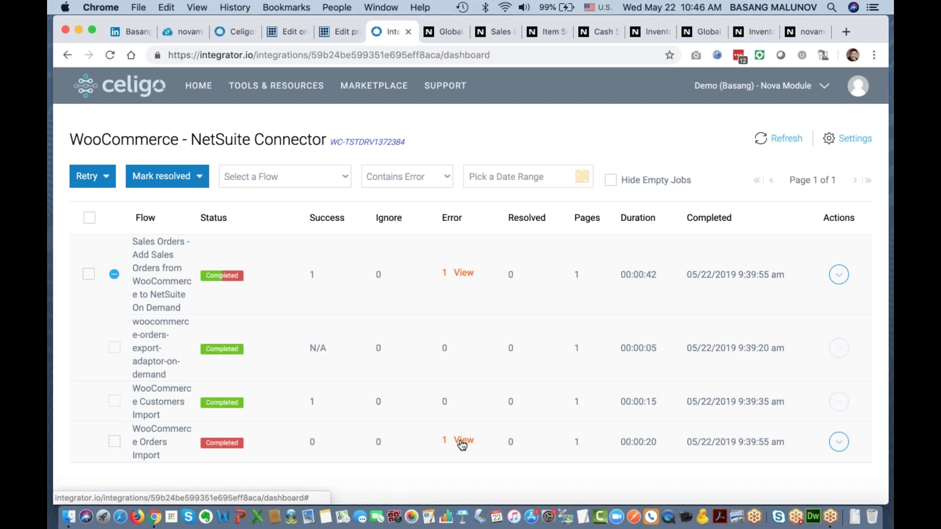
pyautogui.click(463, 441)
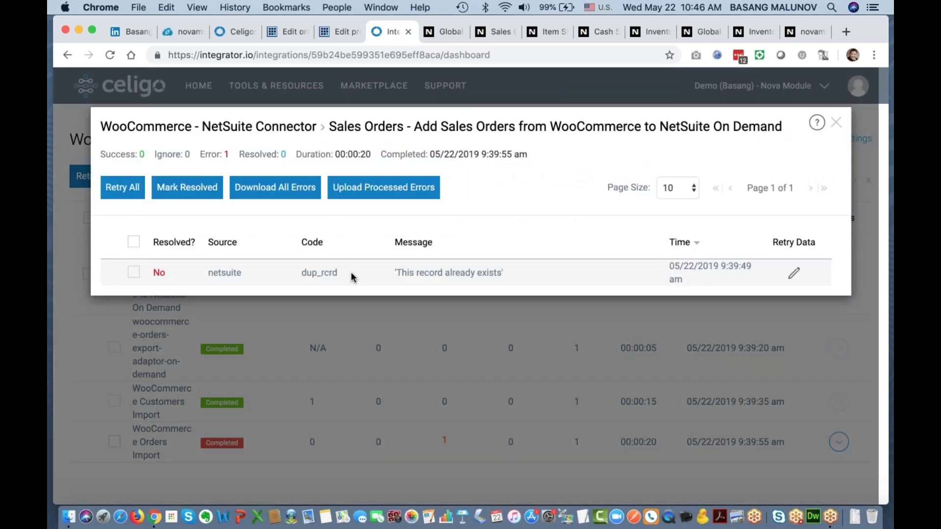
pyautogui.moveTo(428, 273); pyautogui.dragTo(531, 278)
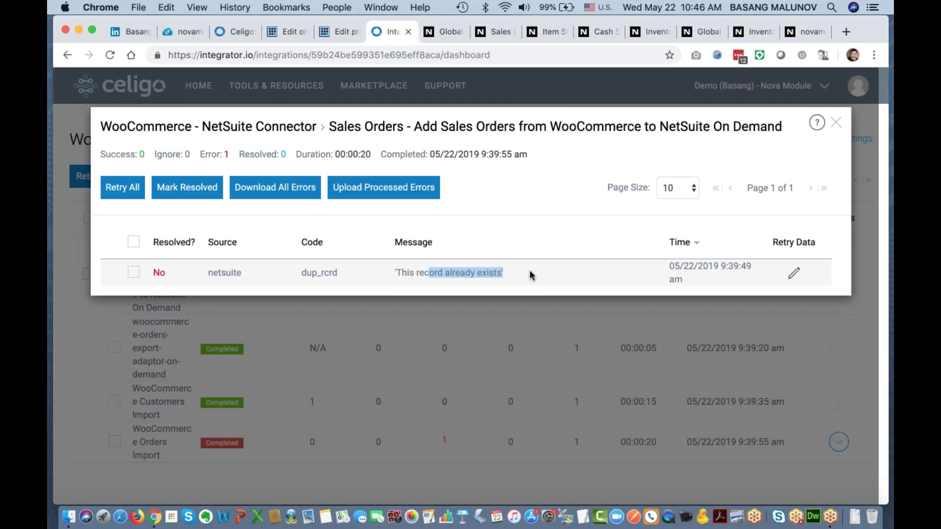
pyautogui.click(520, 274)
pyautogui.click(410, 272)
pyautogui.keyDown('shift'); pyautogui.click(535, 281); pyautogui.keyUp('shift')
pyautogui.click(535, 280)
# Select all listed errors of the sales orders import, mark them as resolved and close the error details
pyautogui.click(133, 241)
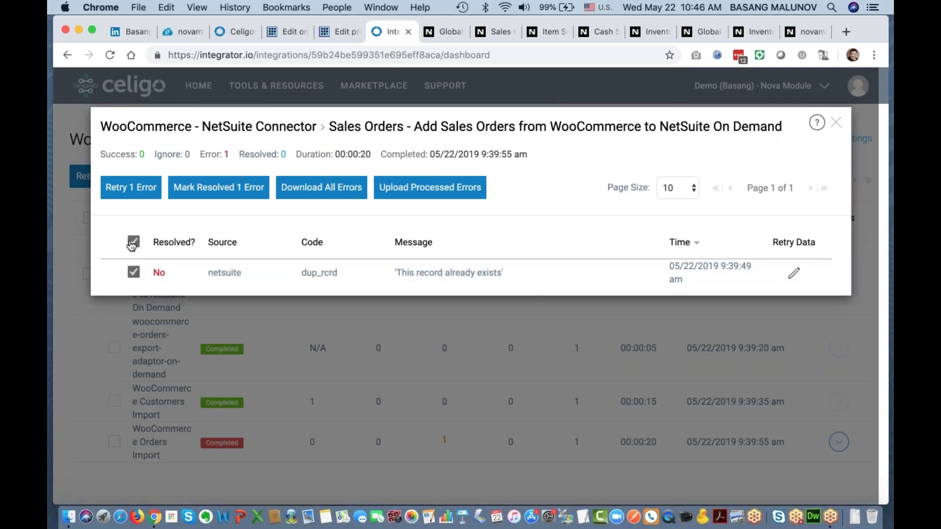
pyautogui.click(230, 193)
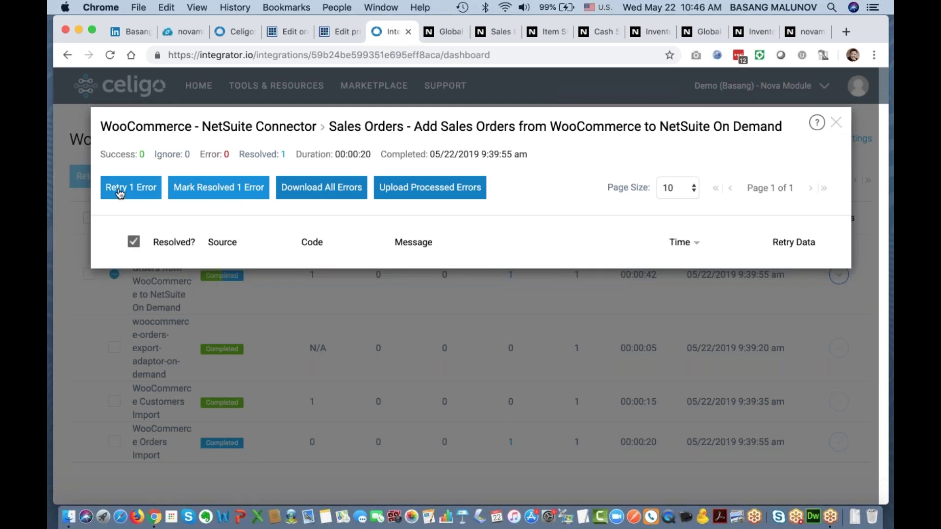
pyautogui.click(836, 123)
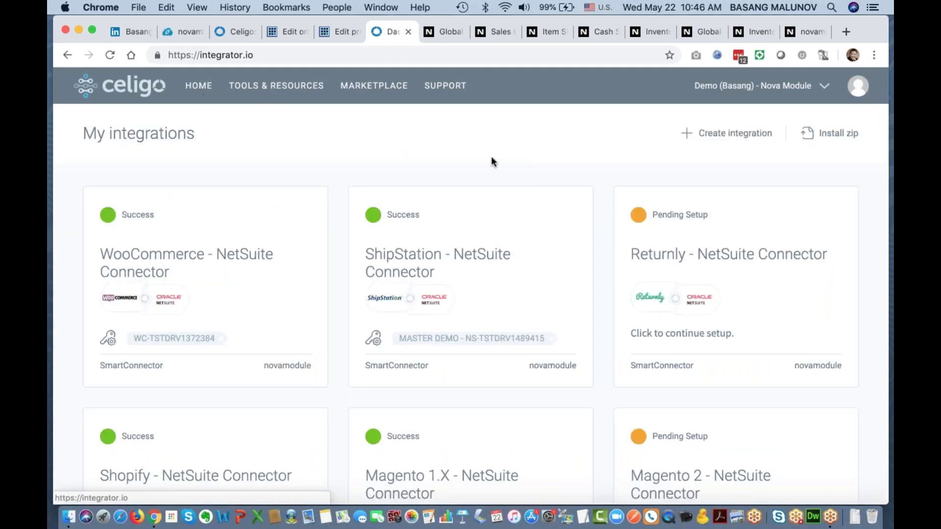
# Open the WooCommerce - NetSuite Connector's settings from the My integrations page
pyautogui.click(250, 289)
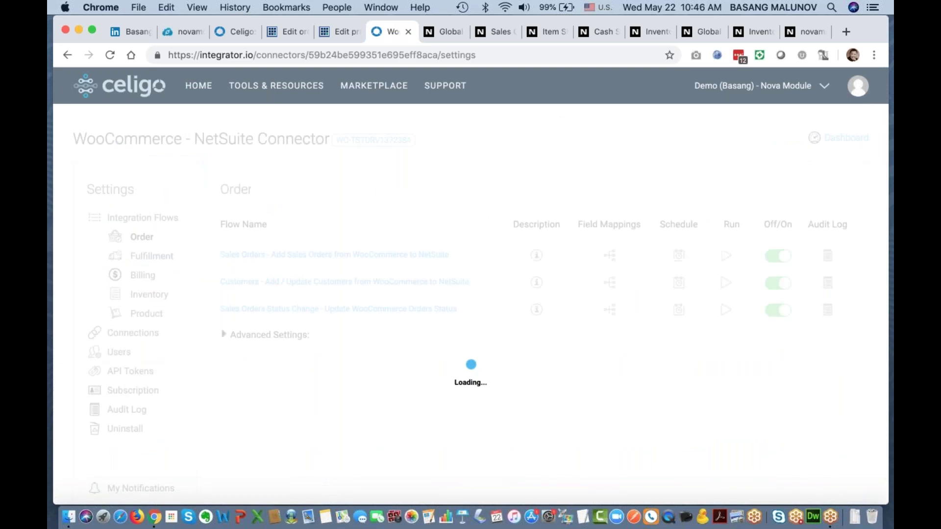